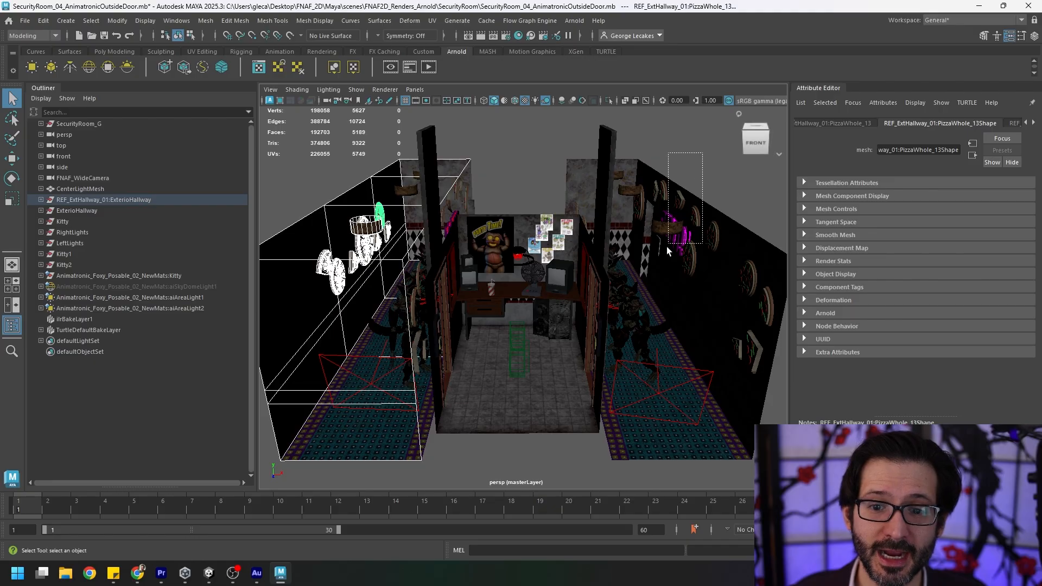
Examine the exterior hallways on both sides of the security room, including their wall props, floor lights and far wall.
{"action": "left_click", "coordinate": [667, 244]}
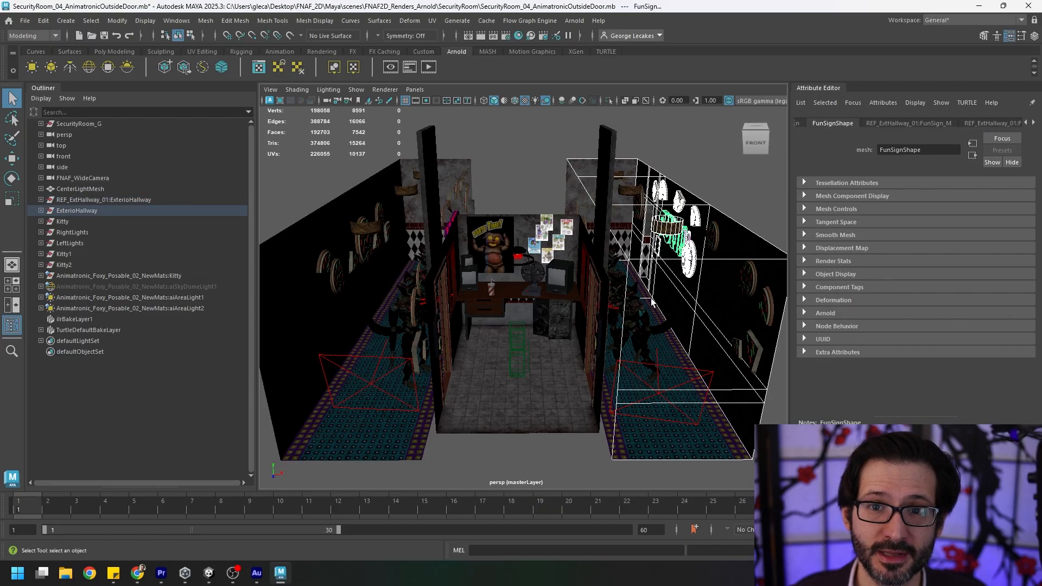
{"action": "left_click", "coordinate": [736, 169]}
{"action": "left_click_drag", "start_coordinate": [421, 333], "coordinate": [506, 353], "text": "alt"}
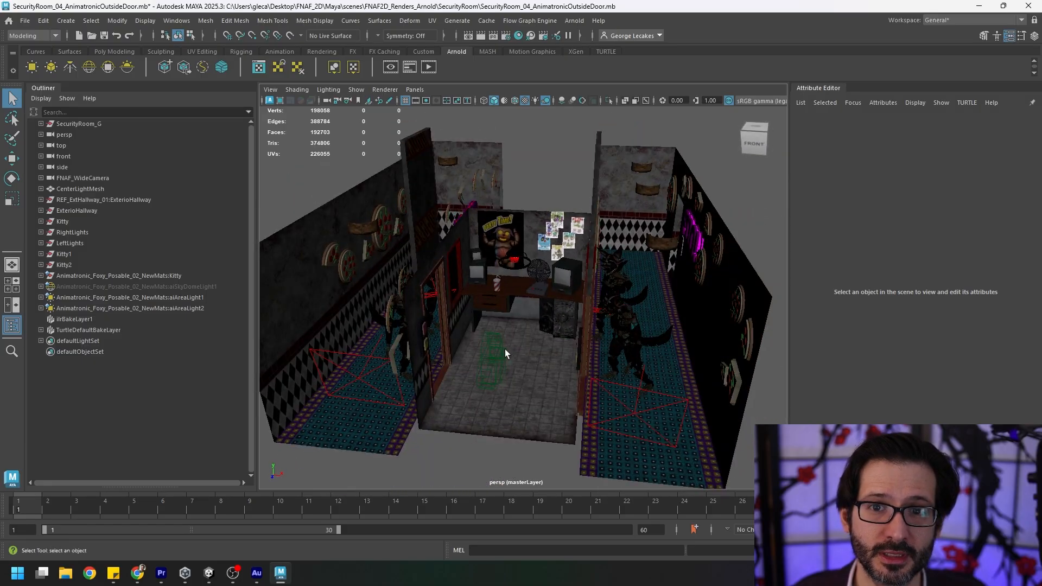
{"action": "left_click", "coordinate": [645, 391]}
{"action": "left_click", "coordinate": [383, 360]}
{"action": "left_click_drag", "start_coordinate": [383, 359], "coordinate": [427, 340], "text": "alt"}
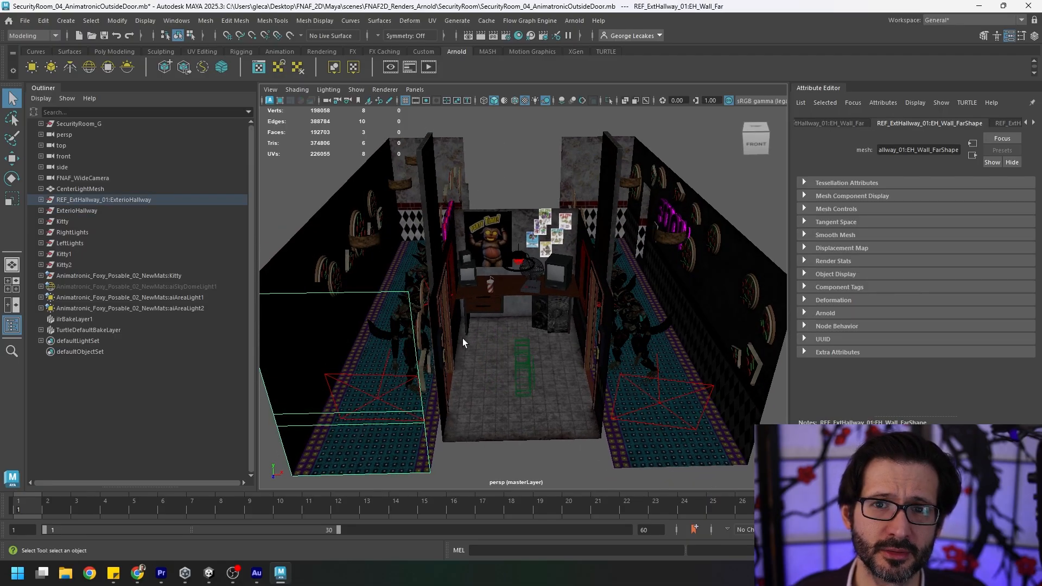
Select FNAF_WideCamera and review its Arnold camera type and field-of-view settings.
{"action": "left_click", "coordinate": [521, 351]}
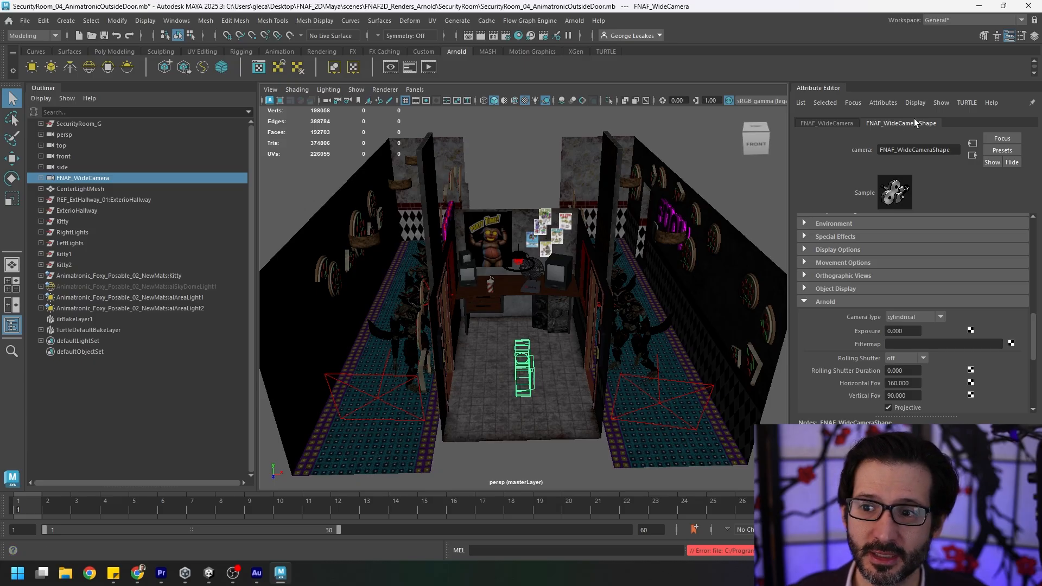
{"action": "scroll", "coordinate": [876, 266], "scroll_direction": "down", "scroll_amount": 3}
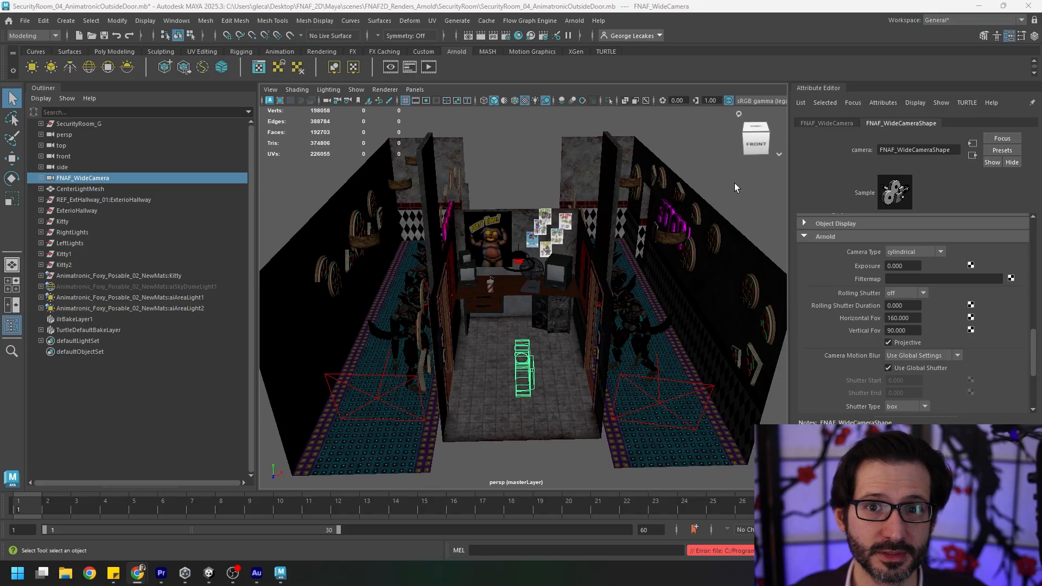
Open Render Setup and review the Animatronics layer's FoxyLeft, FoxyRight and Env collections, including Env's primaryVisibility override.
{"action": "left_click", "coordinate": [176, 20]}
{"action": "mouse_move", "coordinate": [200, 111]}
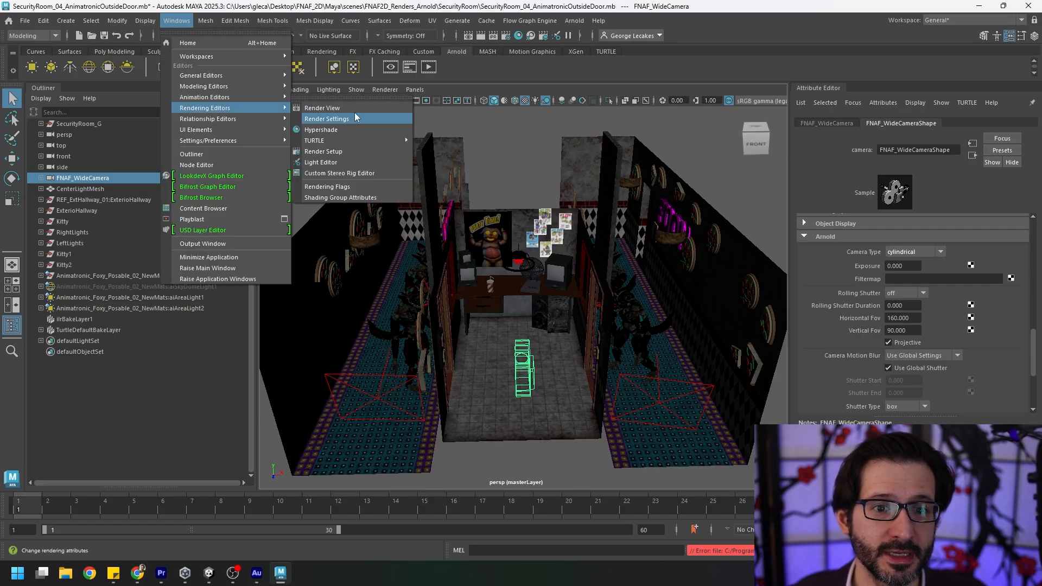
{"action": "left_click", "coordinate": [350, 152]}
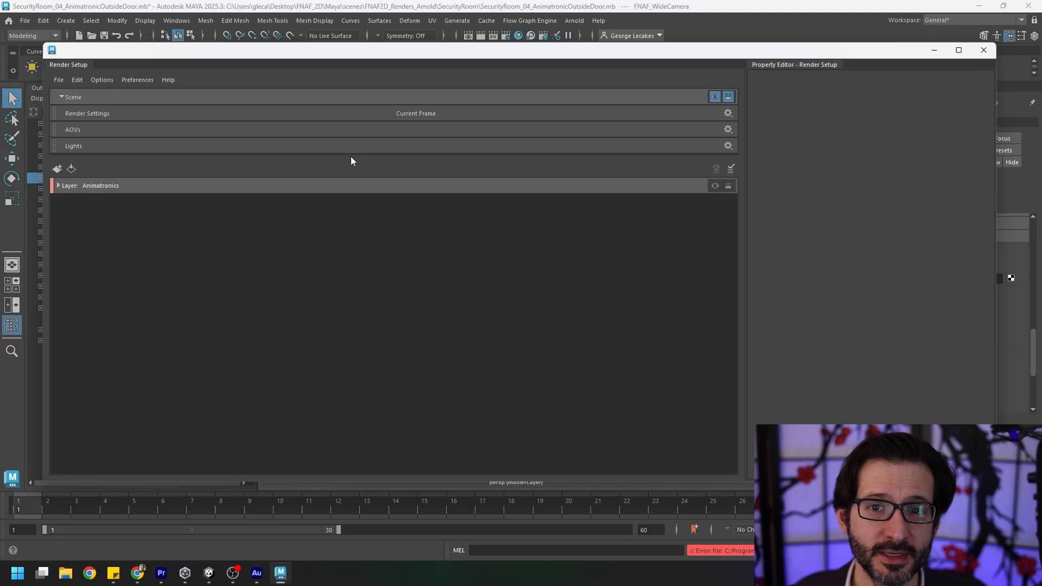
{"action": "left_click", "coordinate": [59, 186]}
{"action": "left_click", "coordinate": [161, 201]}
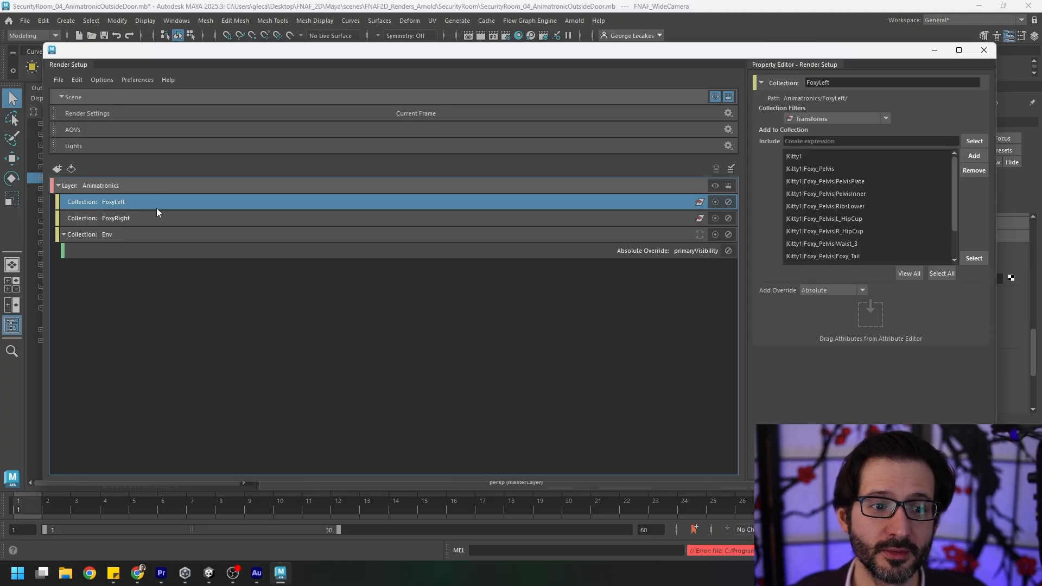
{"action": "left_click", "coordinate": [150, 223]}
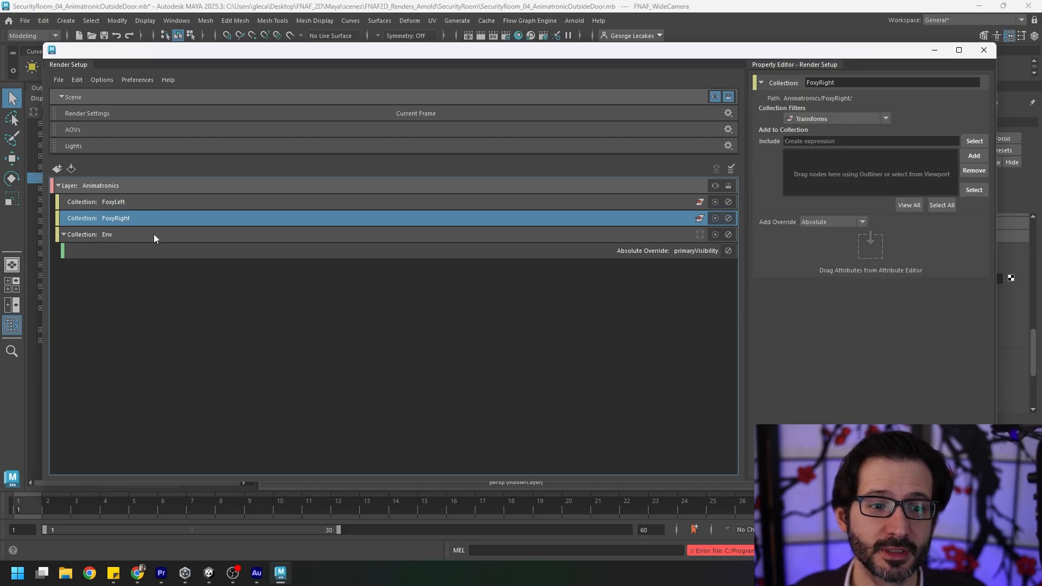
{"action": "left_click", "coordinate": [154, 233]}
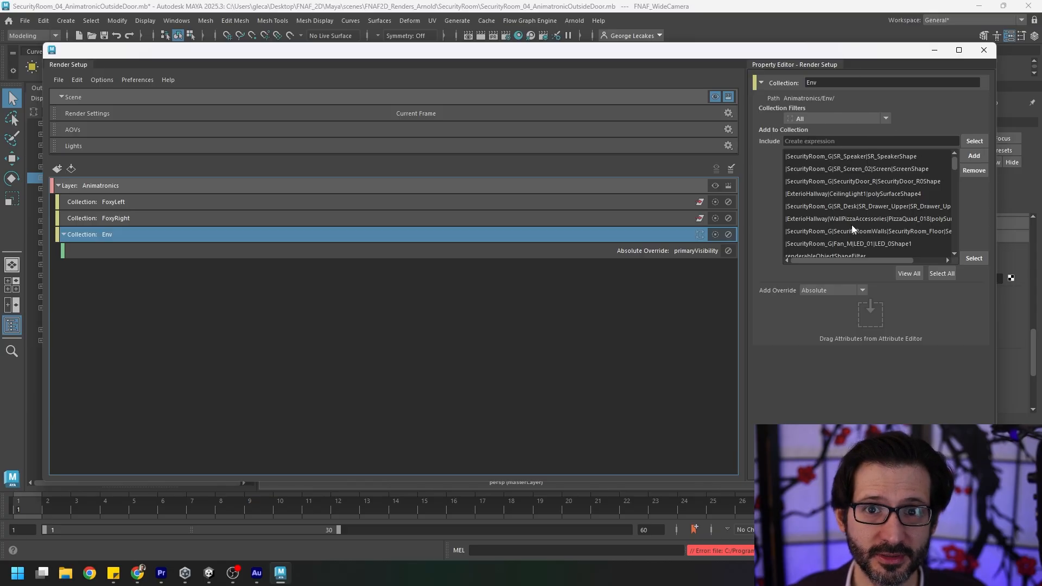
{"action": "left_click", "coordinate": [673, 252]}
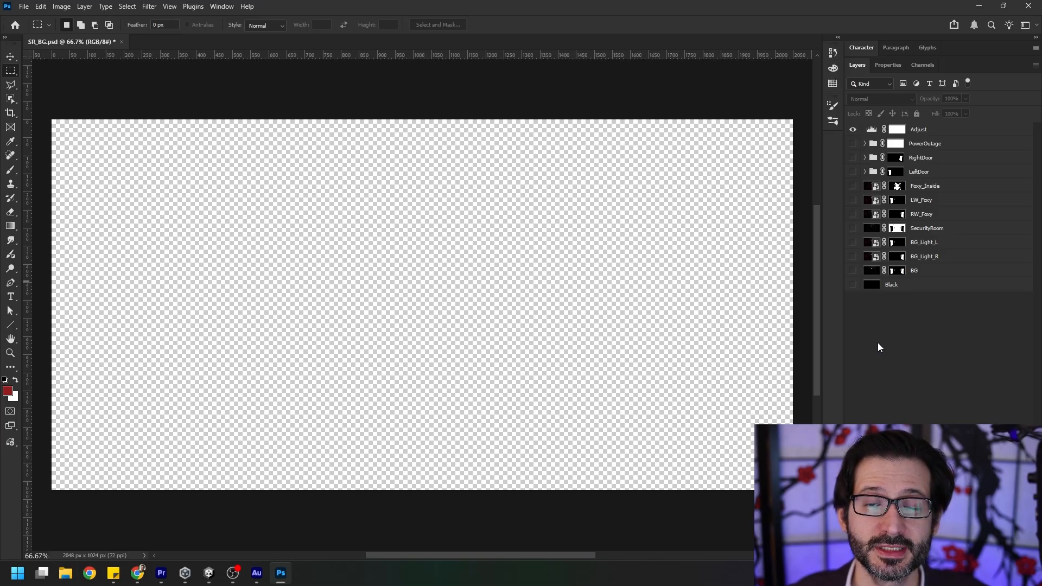
In Photoshop, show the BG, BG_Light_R, BG_Light_L, SecurityRoom and Black layers of SR_BG.psd.
{"action": "left_click", "coordinate": [852, 270]}
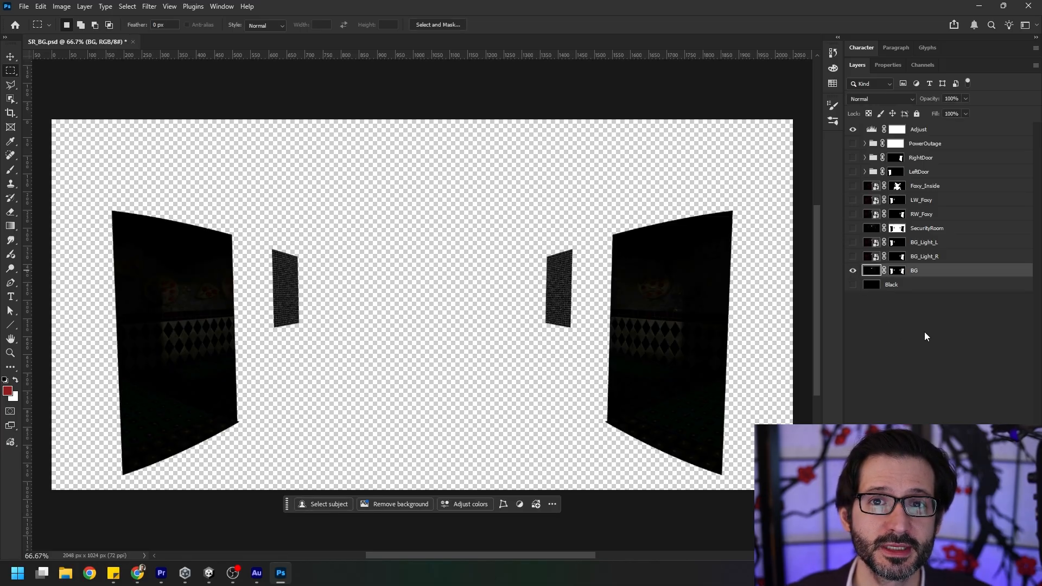
{"action": "left_click", "coordinate": [853, 256]}
{"action": "left_click", "coordinate": [853, 242]}
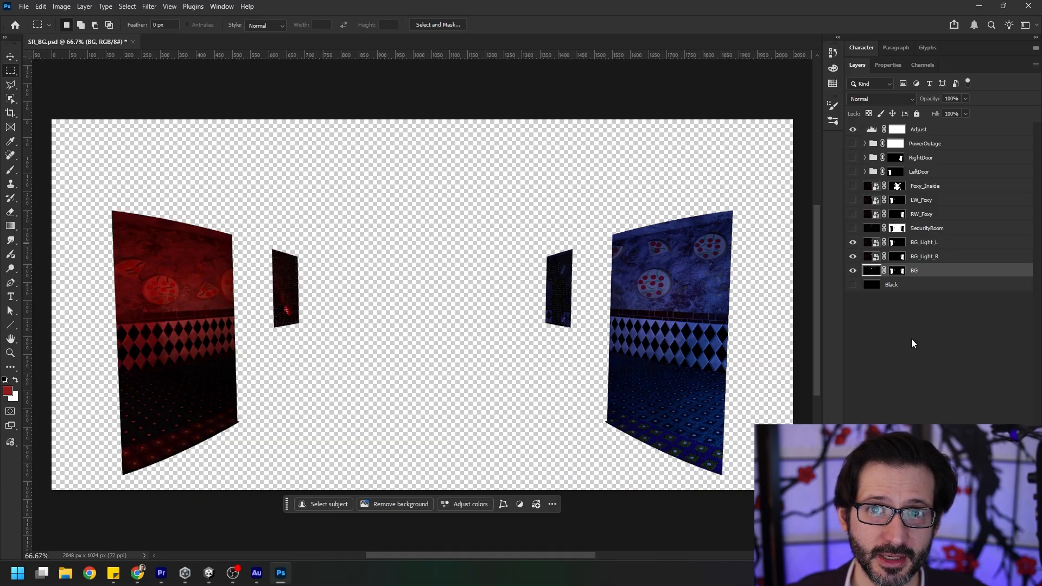
{"action": "left_click", "coordinate": [852, 228]}
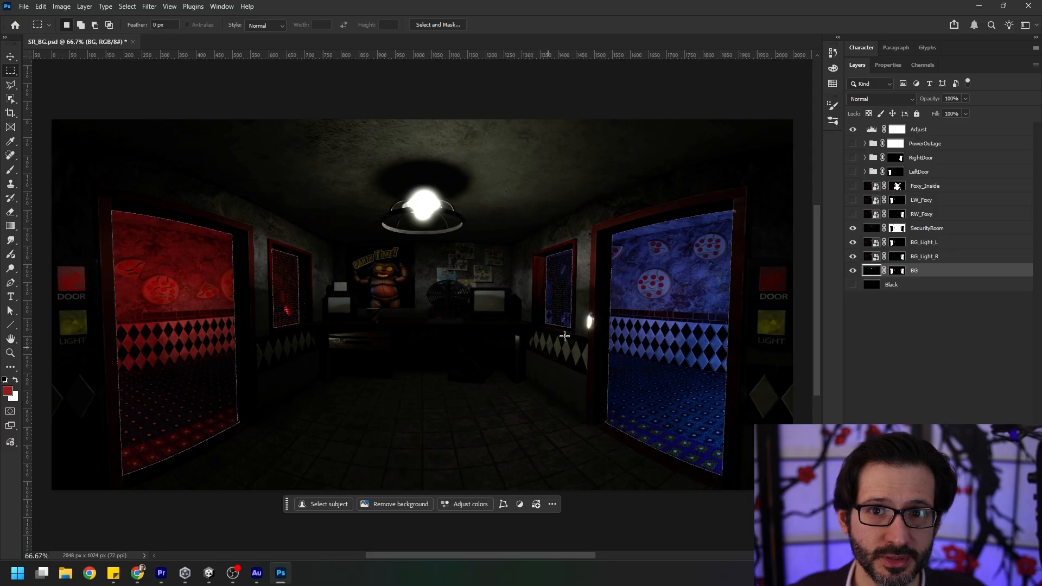
{"action": "left_click", "coordinate": [934, 286]}
{"action": "left_click", "coordinate": [851, 285]}
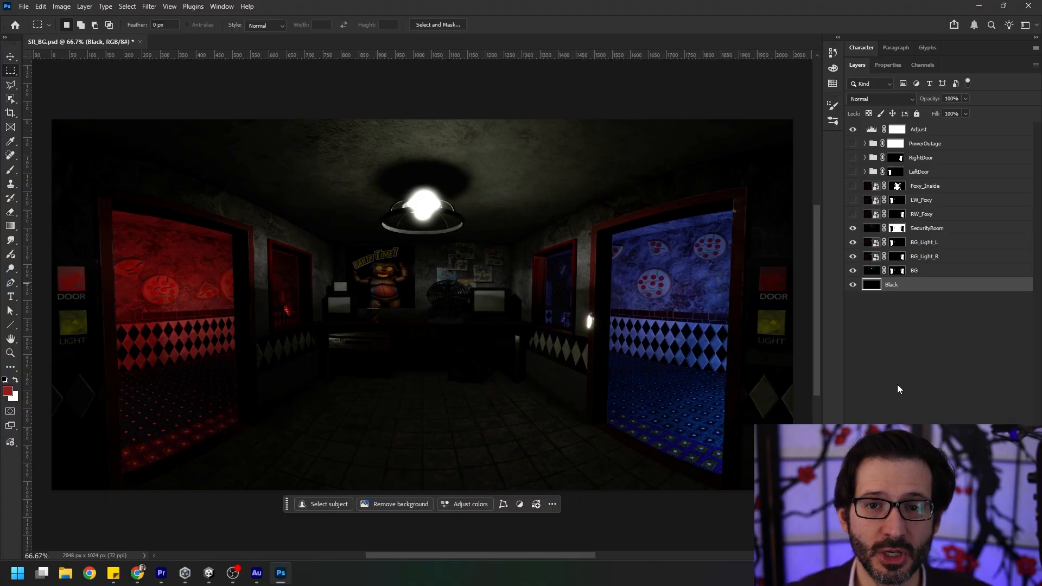
Show the RW_Foxy and LW_Foxy layers and the LeftDoor and RightDoor groups.
{"action": "left_click", "coordinate": [852, 213]}
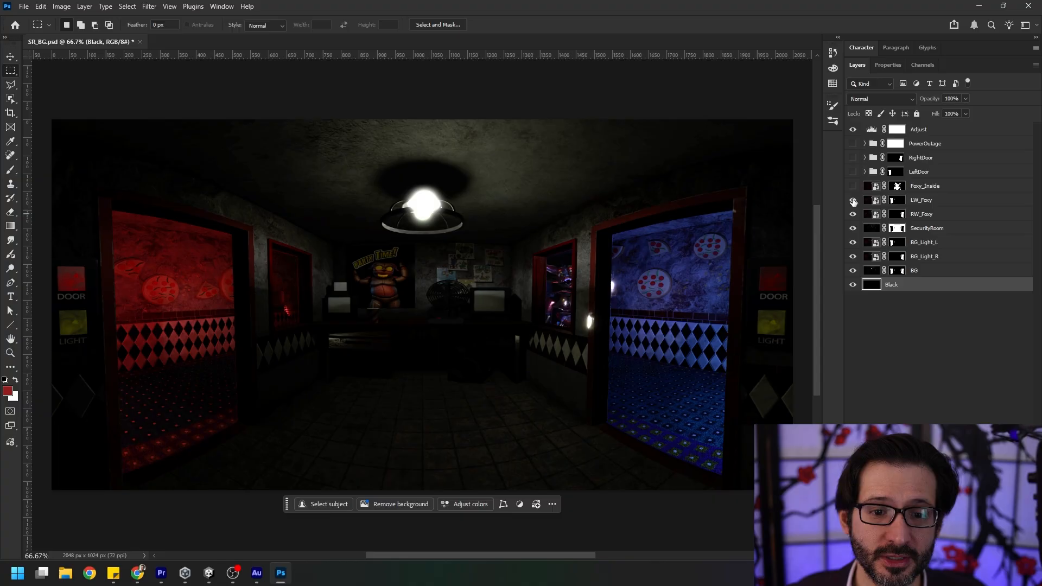
{"action": "left_click", "coordinate": [852, 200]}
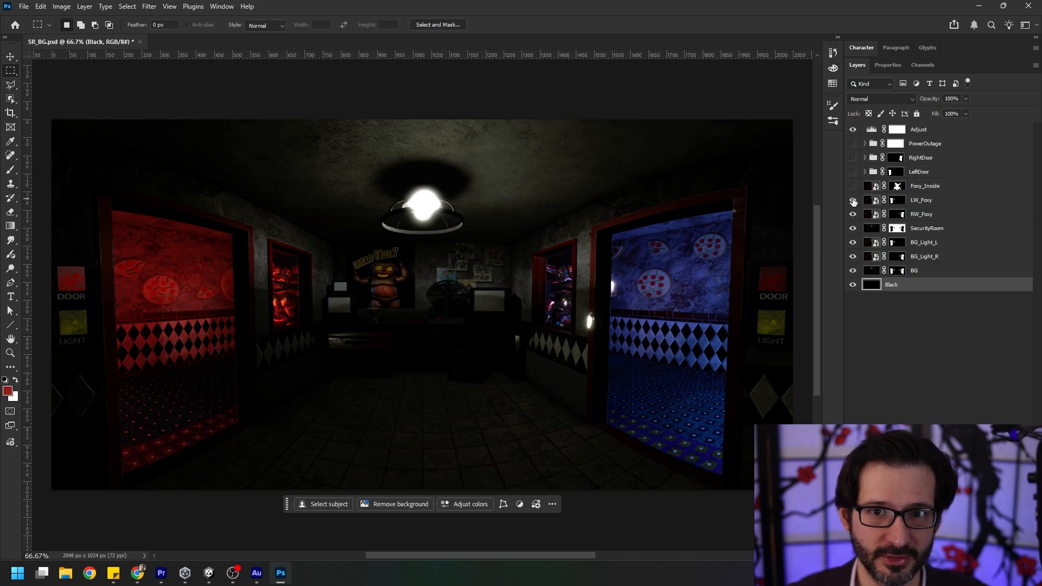
{"action": "left_click", "coordinate": [914, 158]}
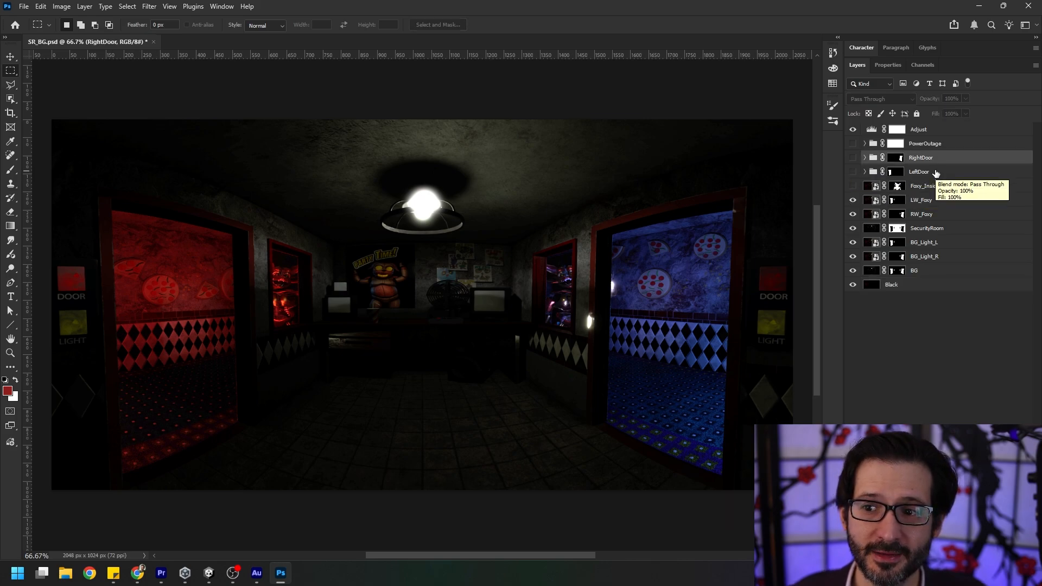
{"action": "left_click", "coordinate": [896, 172]}
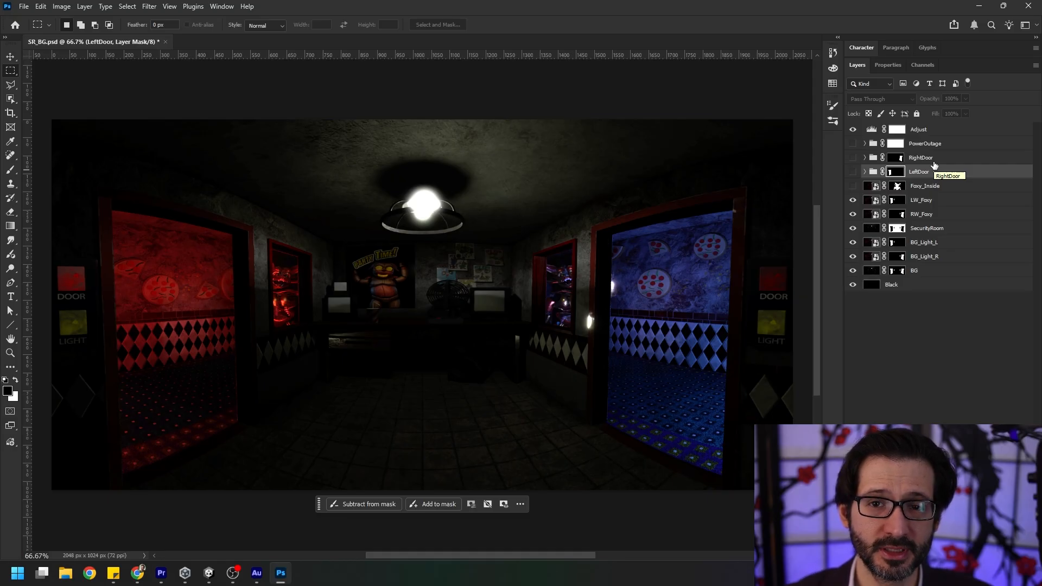
{"action": "left_click", "coordinate": [852, 171]}
{"action": "left_click", "coordinate": [852, 157]}
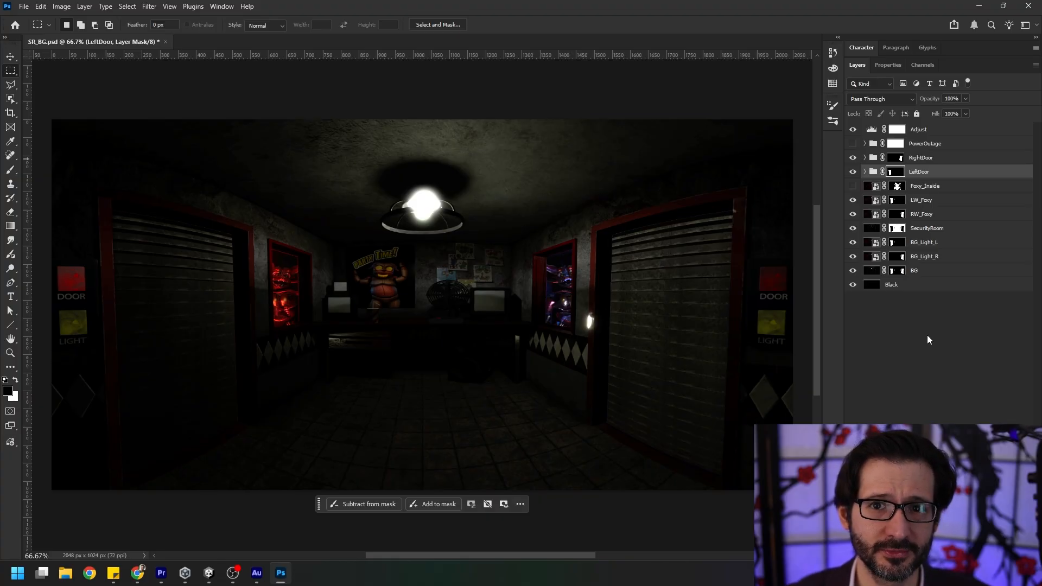
Disable the LeftDoor group's layer mask and hide its door frame layers from the highest number down through SR_LeftDoor__1_011.
{"action": "left_click", "coordinate": [894, 172], "text": "alt"}
{"action": "left_click", "coordinate": [894, 172], "text": "shift"}
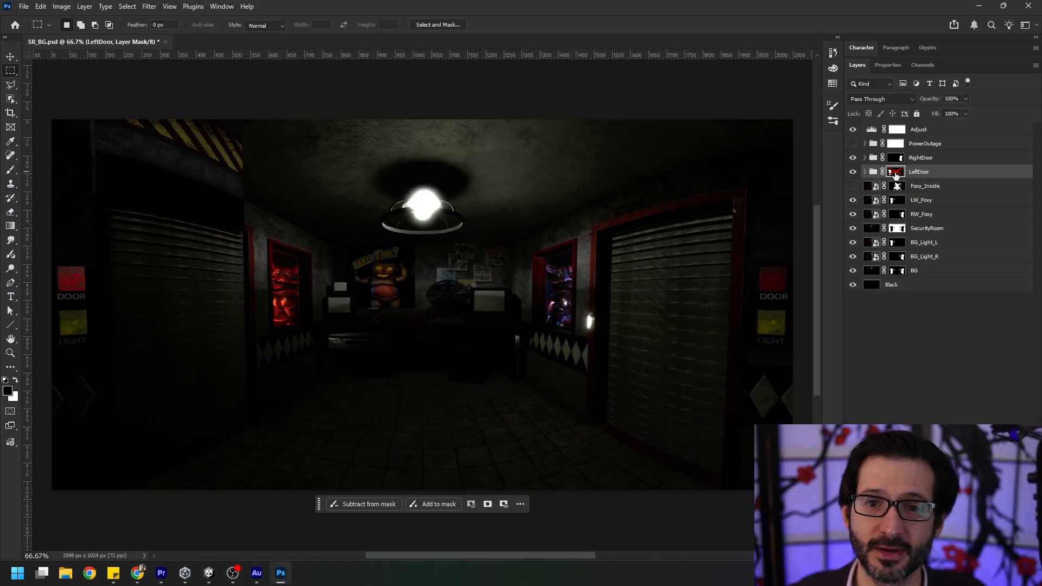
{"action": "left_click", "coordinate": [866, 173]}
{"action": "left_click_drag", "start_coordinate": [853, 187], "coordinate": [855, 426]}
{"action": "scroll", "coordinate": [939, 274], "scroll_direction": "down", "scroll_amount": 1}
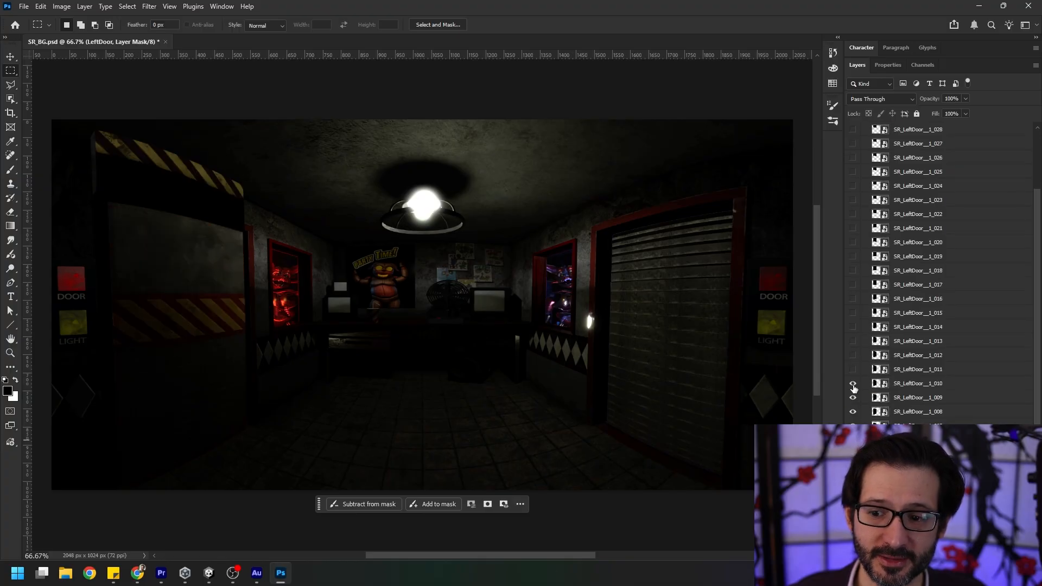
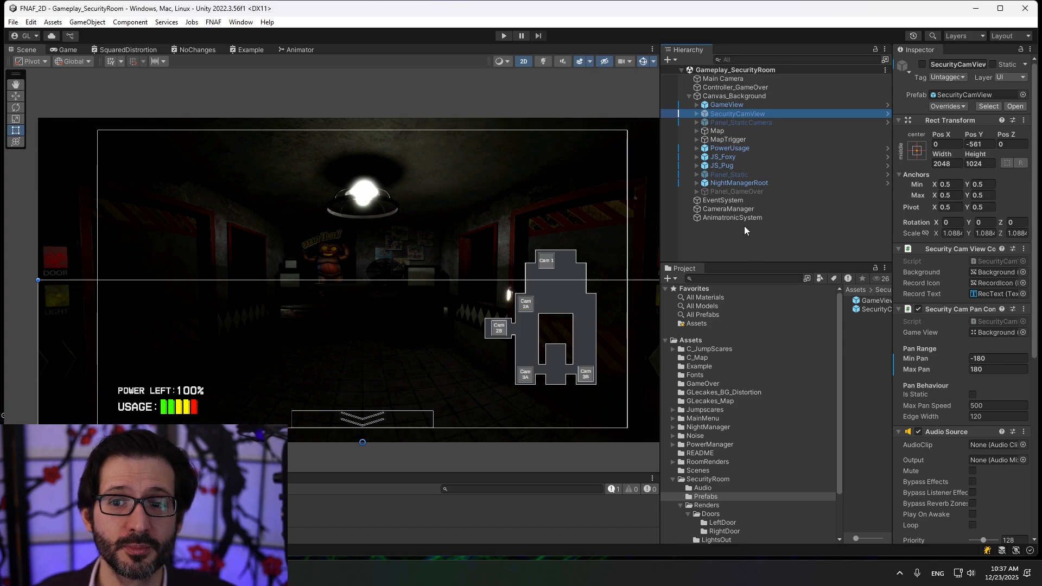
Switch to Unity and open the GameView prefab from the SecurityRoom/Prefabs folder for editing.
{"action": "left_click", "coordinate": [747, 107]}
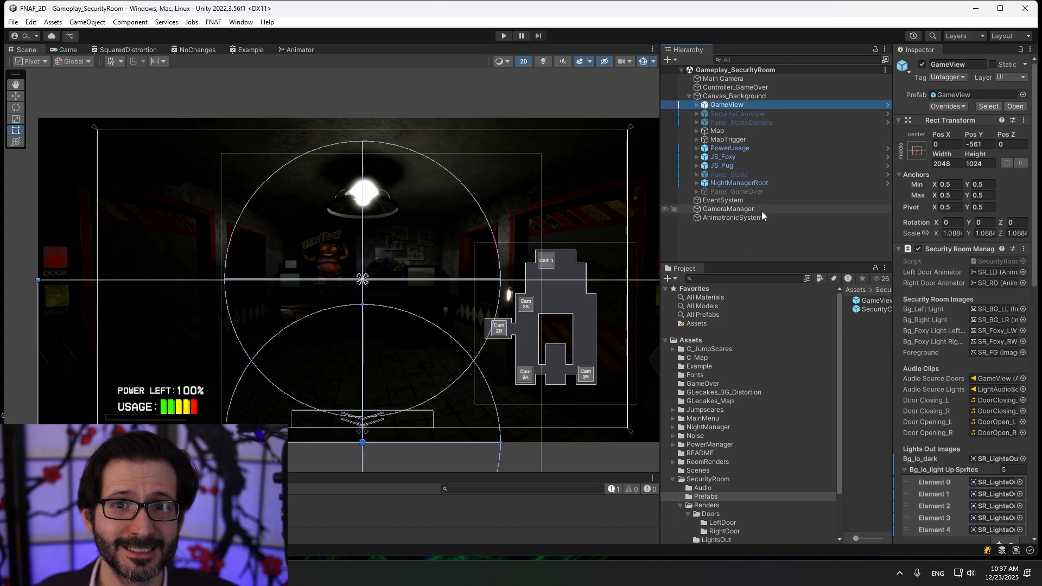
{"action": "scroll", "coordinate": [728, 428], "scroll_direction": "down", "scroll_amount": 2}
{"action": "left_click", "coordinate": [728, 428]}
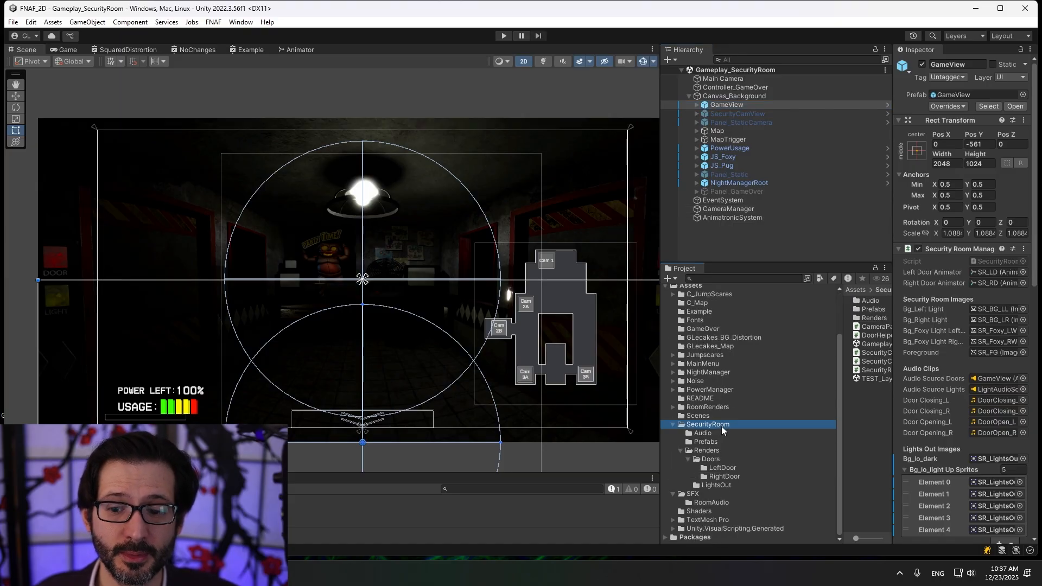
{"action": "left_click", "coordinate": [708, 442]}
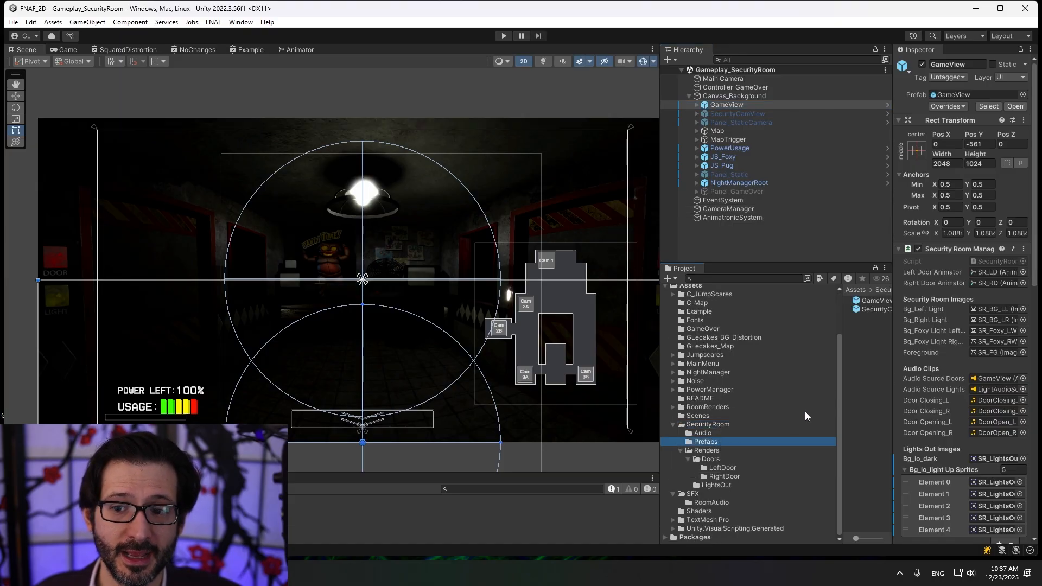
{"action": "left_click_drag", "start_coordinate": [838, 415], "coordinate": [773, 415]}
{"action": "left_click", "coordinate": [832, 302]}
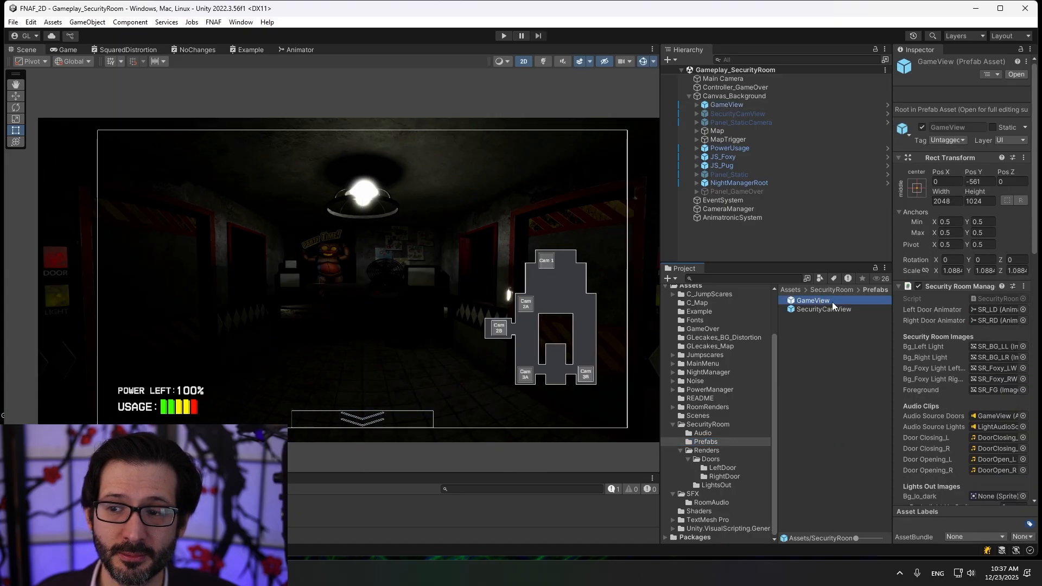
{"action": "left_click", "coordinate": [1013, 74]}
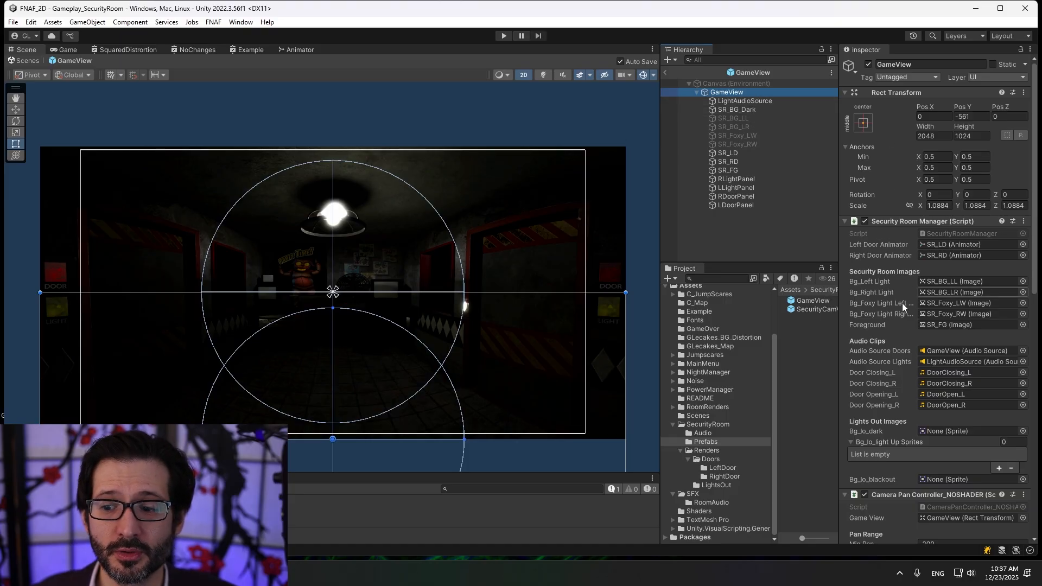
Review GameView's Security Room Manager, Camera Pan Controller_NOSHADER and Audio Source components, and select its LightAudioSource child.
{"action": "scroll", "coordinate": [905, 249], "scroll_direction": "down", "scroll_amount": 8}
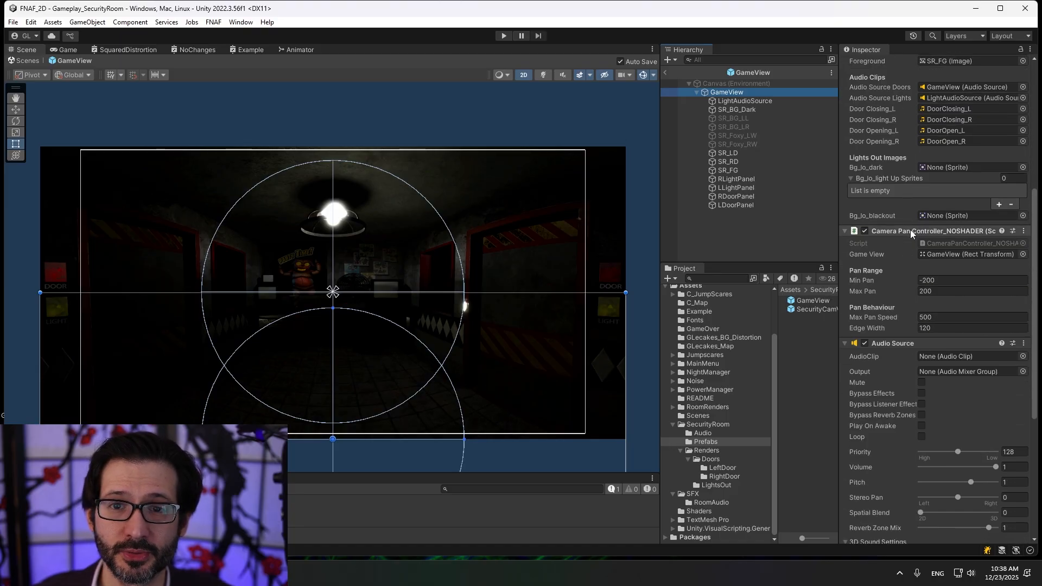
{"action": "scroll", "coordinate": [910, 230], "scroll_direction": "down", "scroll_amount": 5}
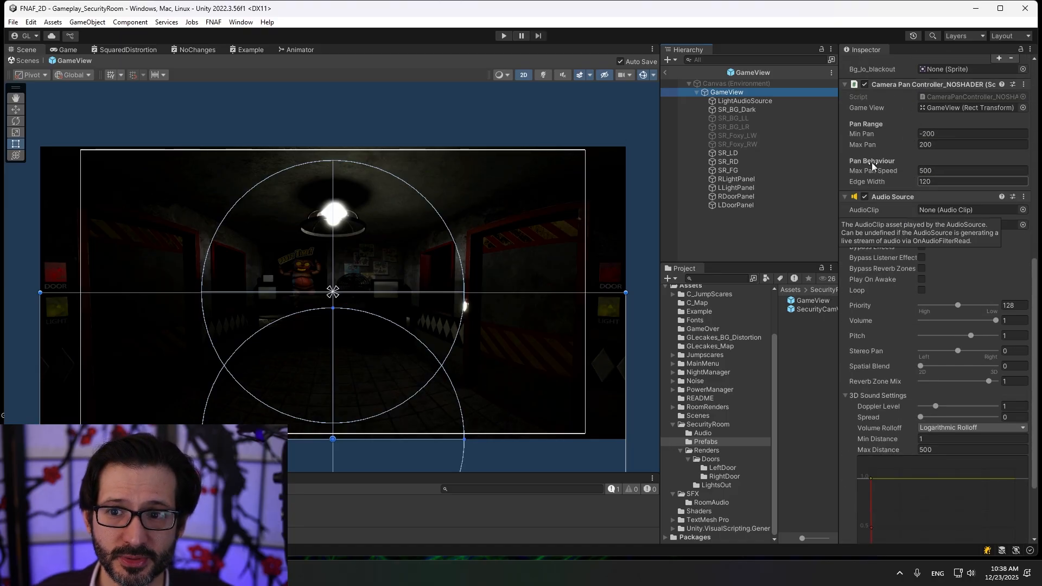
{"action": "left_click", "coordinate": [777, 101]}
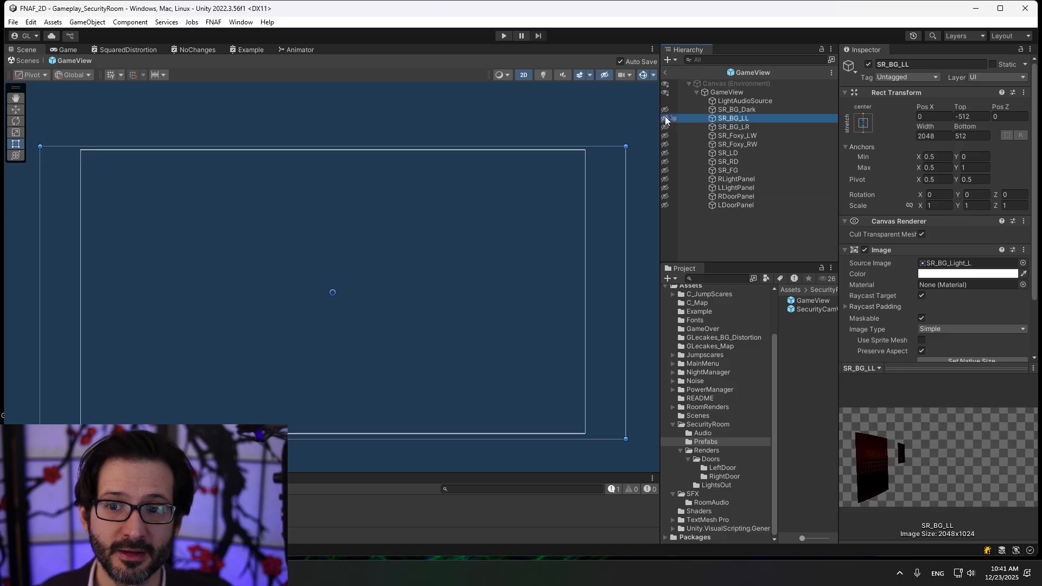
Show SR_BG_LL, SR_BG_LR, SR_Foxy_LW, SR_Foxy_RW, SR_LD, SR_RD and SR_FG in the scene one after another.
{"action": "left_click", "coordinate": [666, 118]}
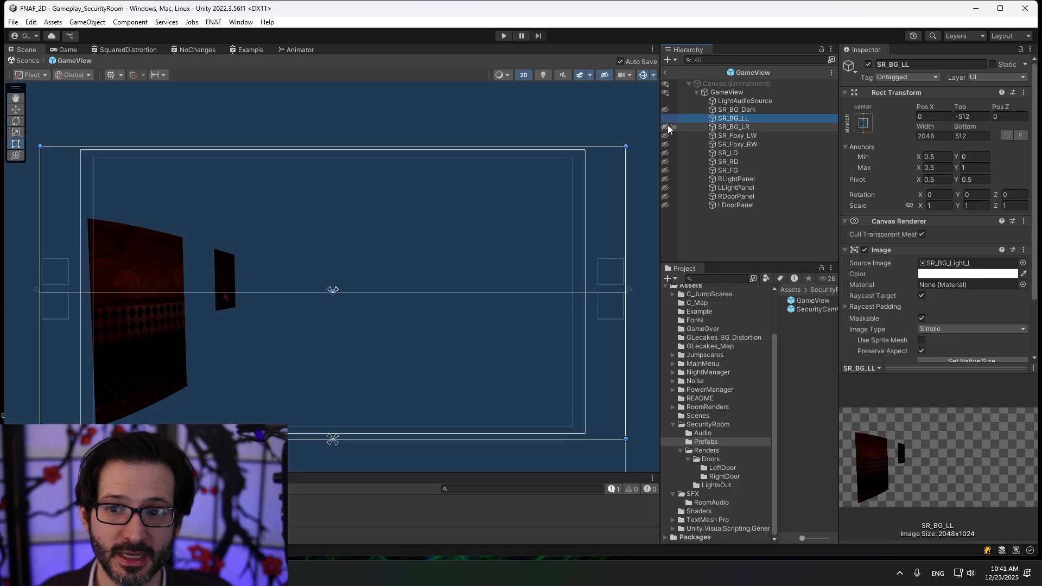
{"action": "left_click", "coordinate": [665, 126]}
{"action": "left_click", "coordinate": [665, 133]}
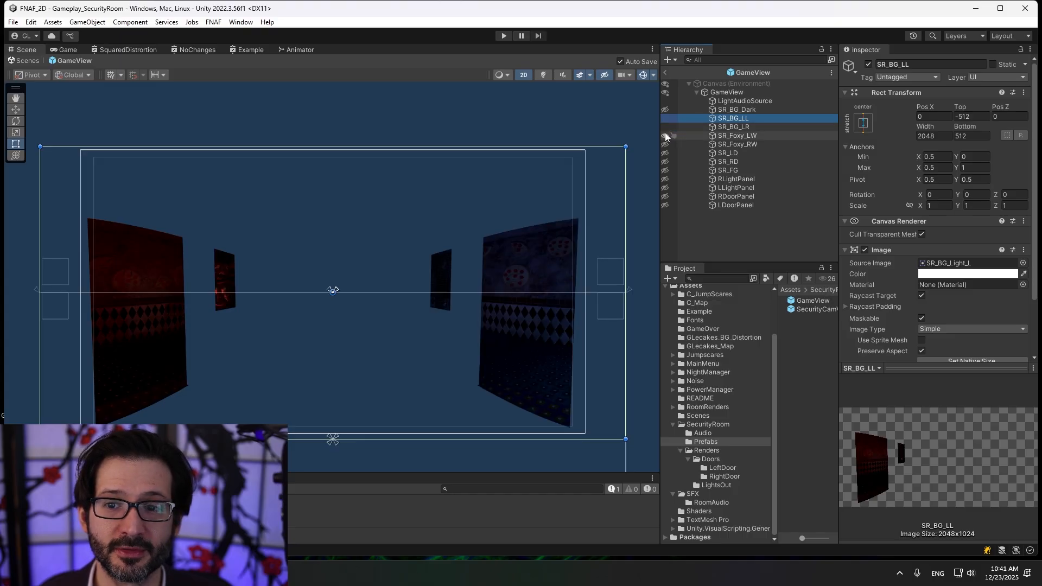
{"action": "left_click", "coordinate": [665, 144]}
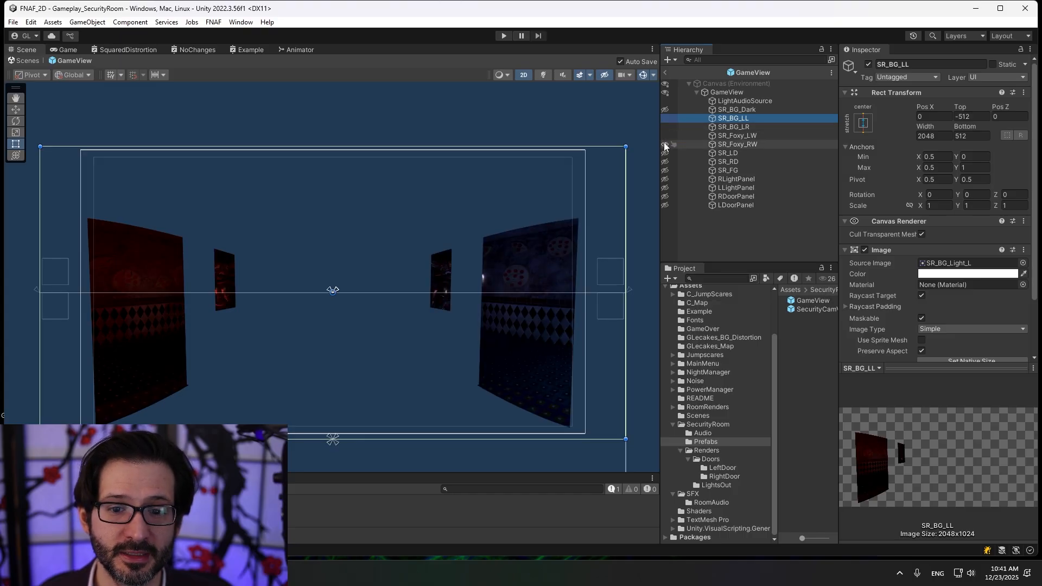
{"action": "left_click", "coordinate": [665, 153]}
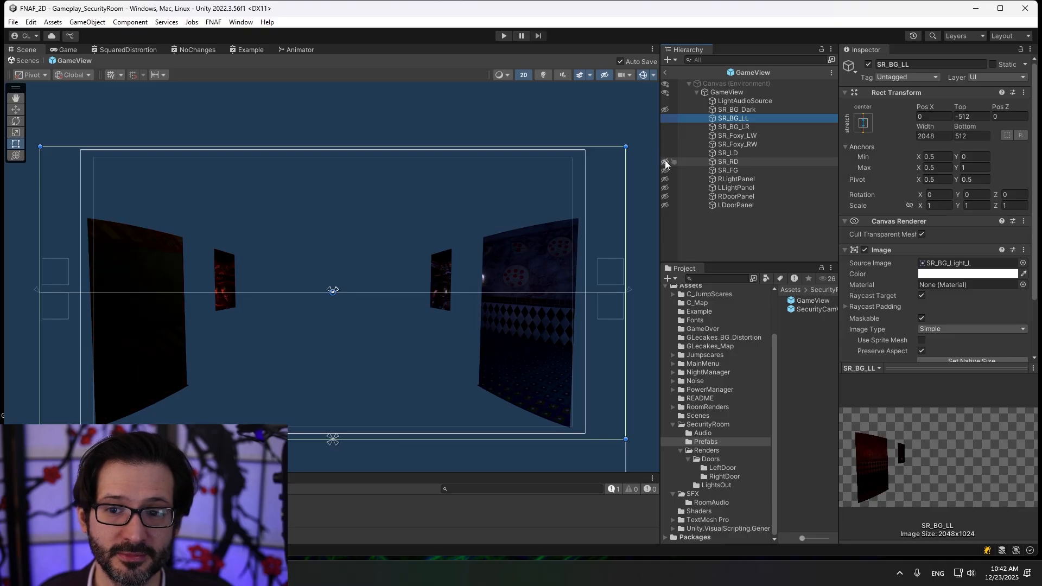
{"action": "left_click", "coordinate": [665, 161]}
{"action": "left_click", "coordinate": [665, 170]}
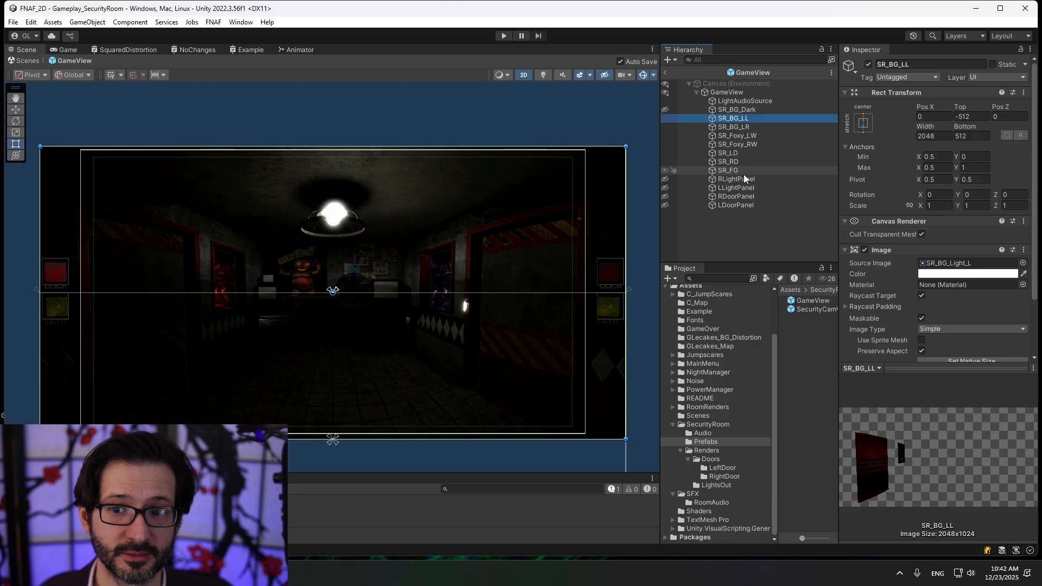
Inspect the SR_BG_Dark image, SR_LD's Door Helper and Animator components, and RLightPanel's Event Trigger.
{"action": "left_click", "coordinate": [762, 109]}
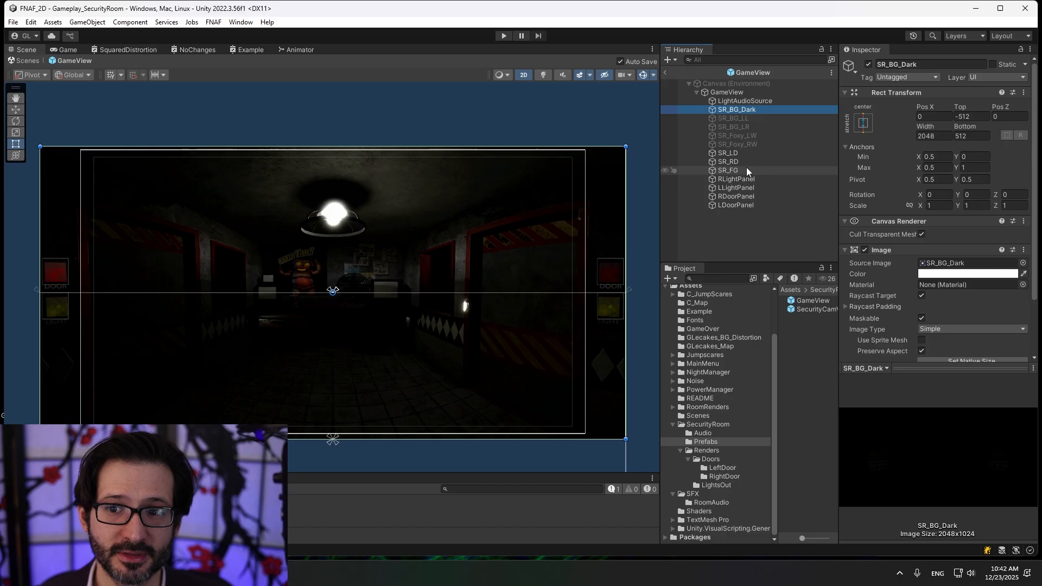
{"action": "left_click", "coordinate": [748, 153]}
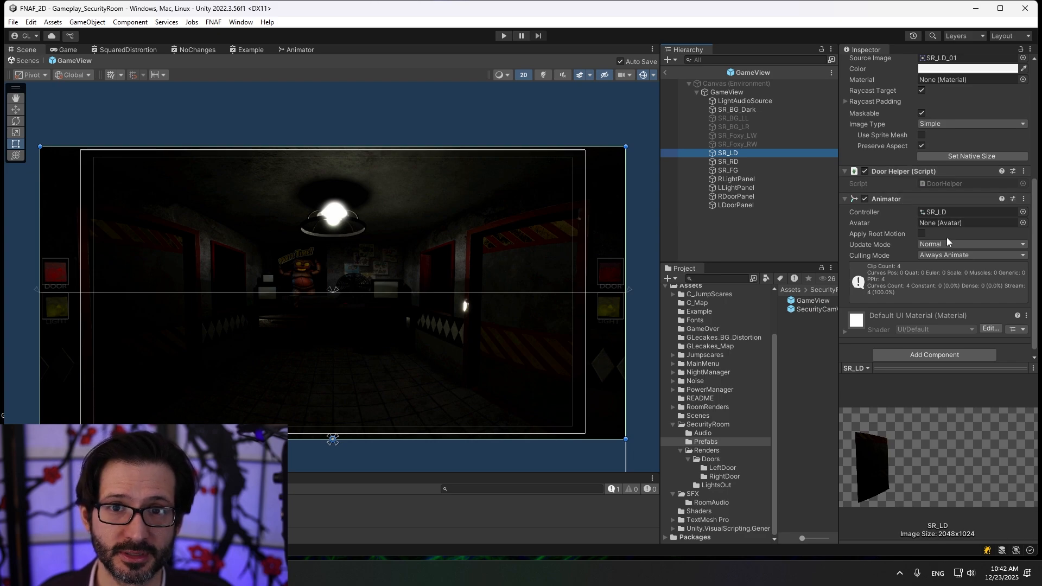
{"action": "left_click", "coordinate": [744, 179]}
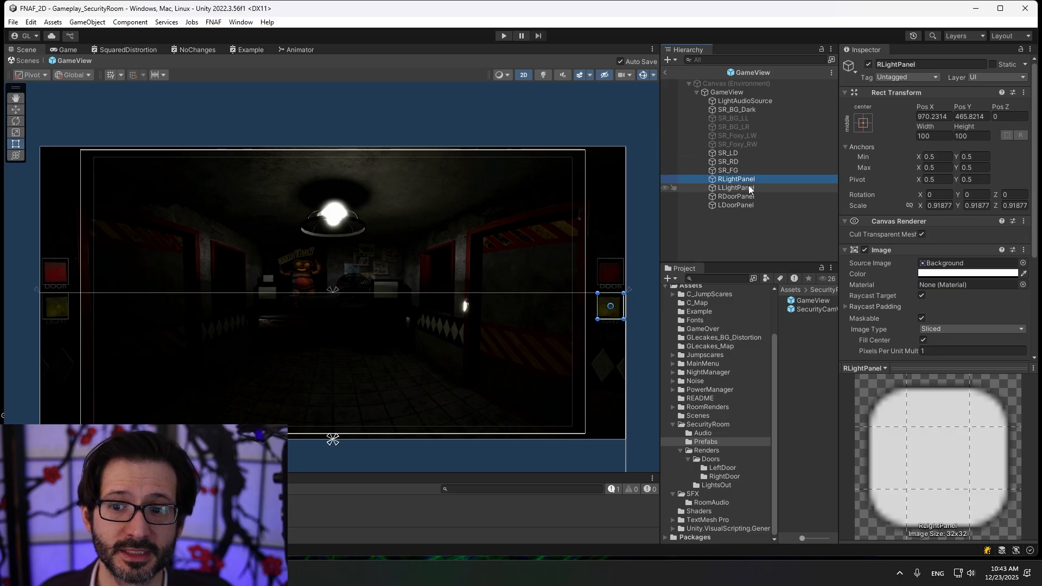
{"action": "scroll", "coordinate": [863, 190], "scroll_direction": "down", "scroll_amount": 5}
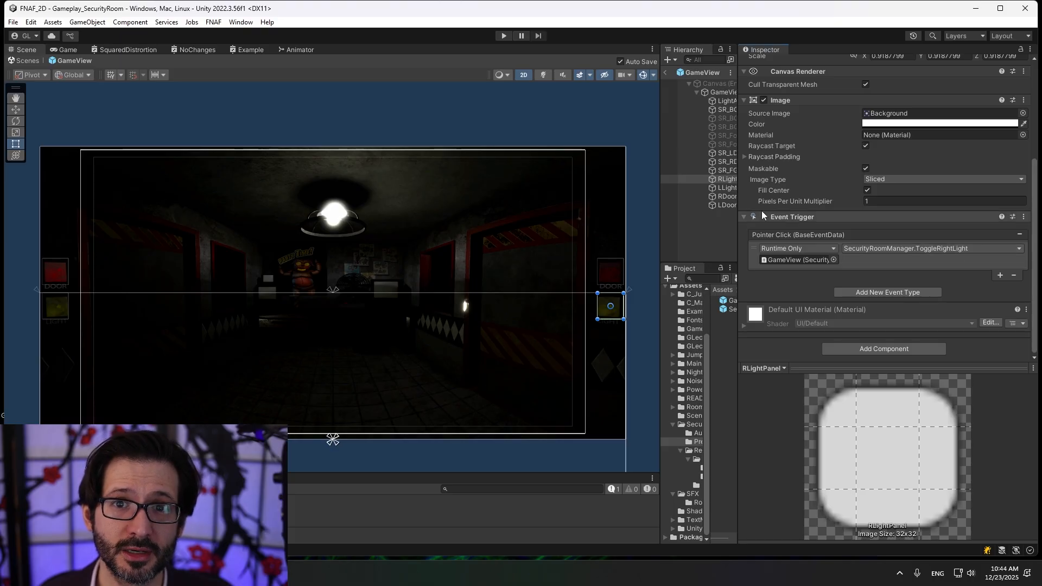
{"action": "left_click_drag", "start_coordinate": [738, 224], "coordinate": [855, 217]}
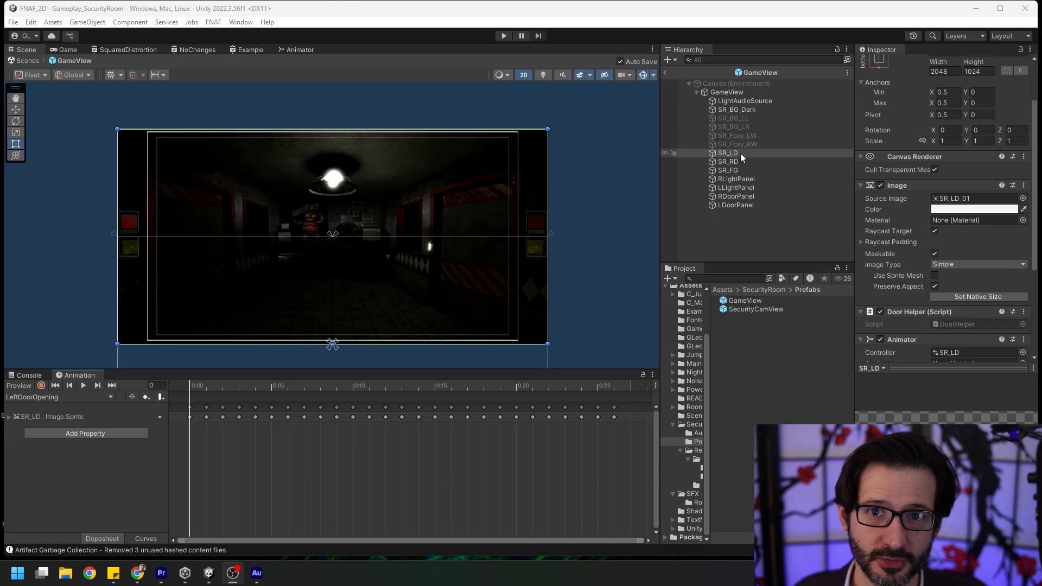
Browse the LeftDoor render sprites and scrub through SR_LD's LeftDoorOpening animation.
{"action": "scroll", "coordinate": [175, 404], "scroll_direction": "down", "scroll_amount": 4}
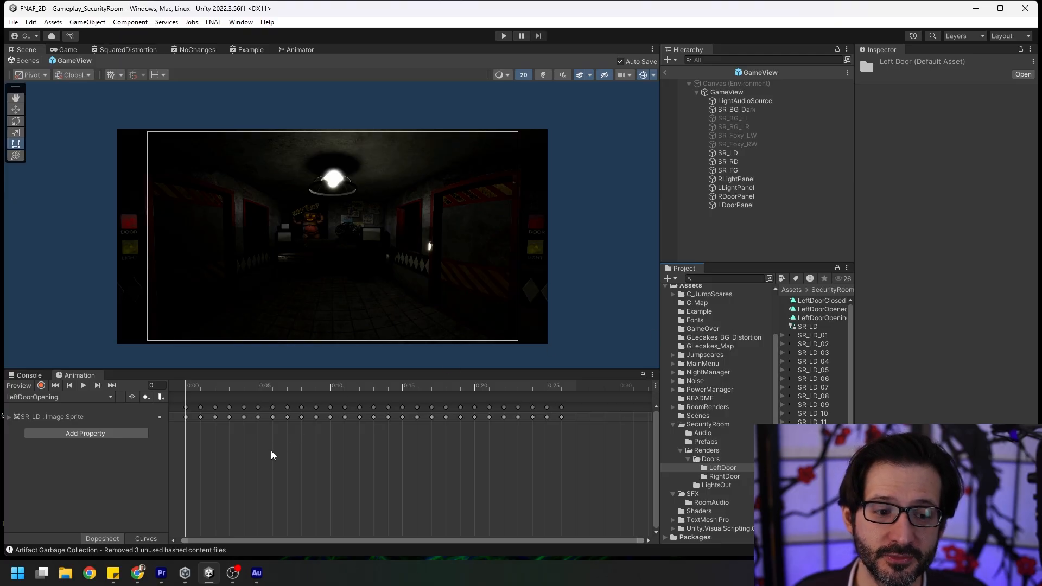
{"action": "left_click_drag", "start_coordinate": [243, 401], "coordinate": [166, 465]}
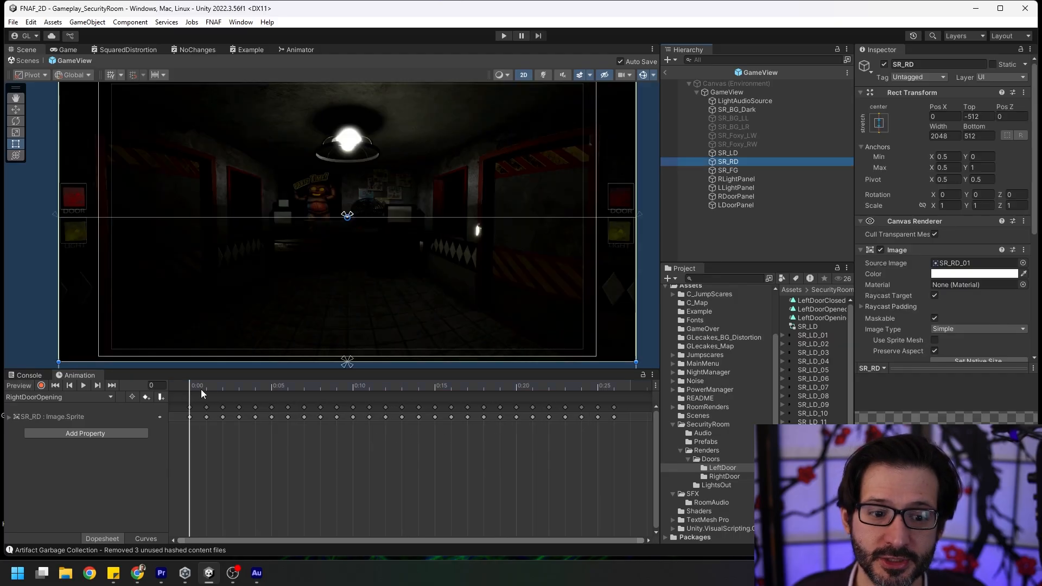
{"action": "left_click_drag", "start_coordinate": [201, 389], "coordinate": [187, 445]}
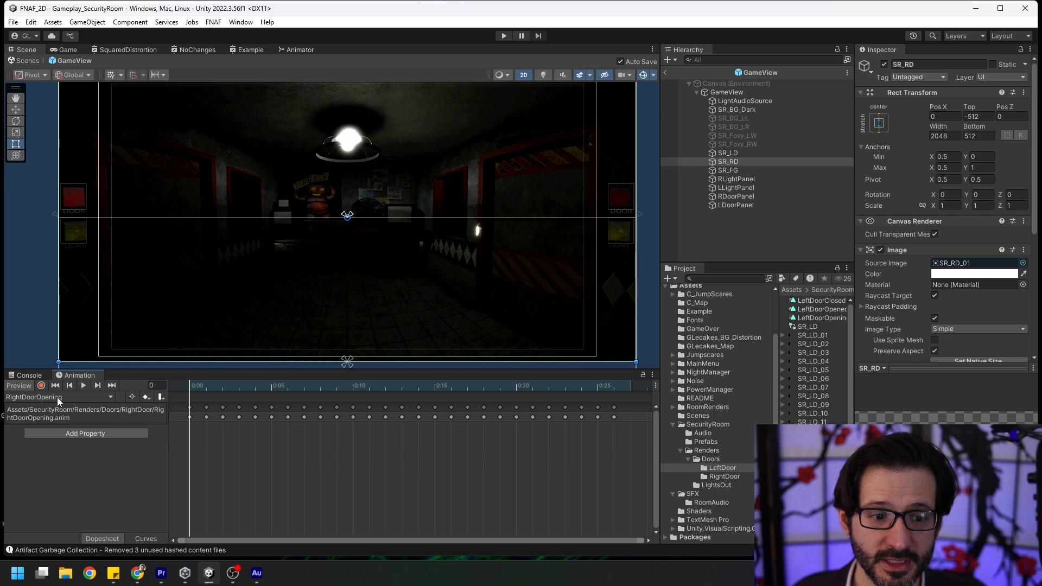
Review SR_RD's RightDoorClosed clip with its SetBoolClosed animation event, and view the RightDoorOpened clip.
{"action": "left_click", "coordinate": [78, 398]}
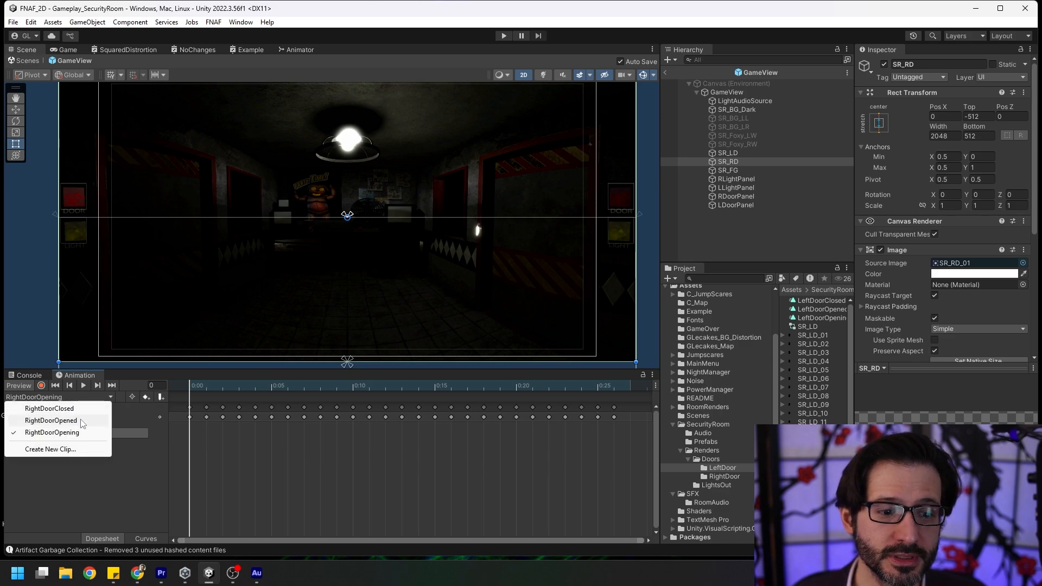
{"action": "left_click", "coordinate": [76, 409]}
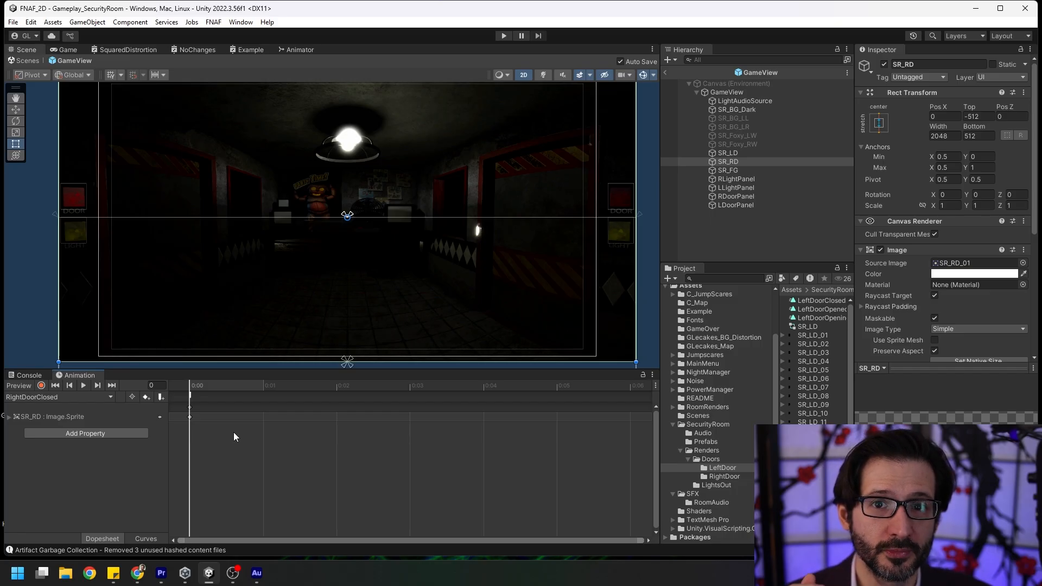
{"action": "left_click", "coordinate": [229, 395]}
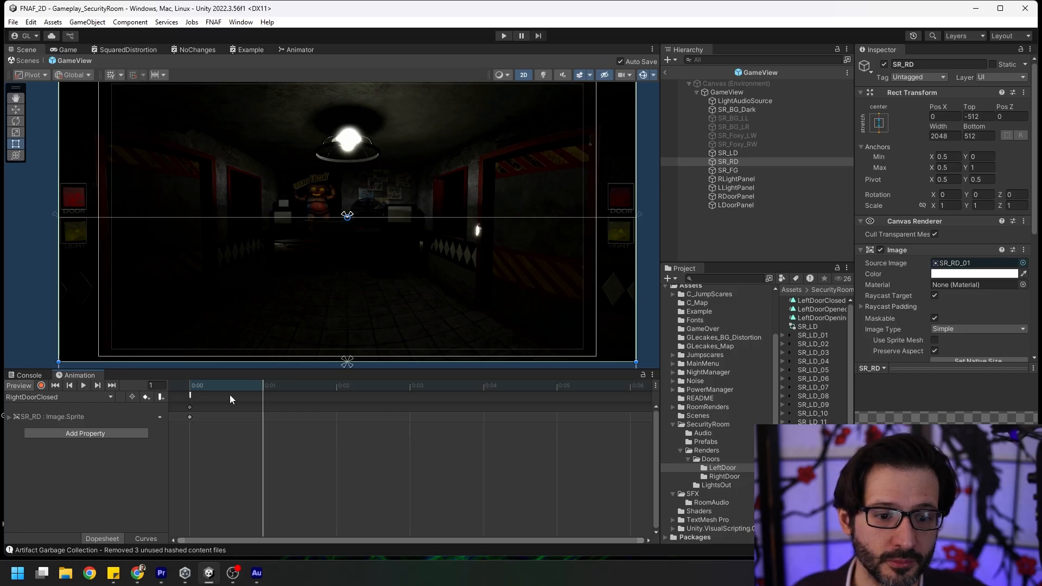
{"action": "left_click", "coordinate": [190, 396]}
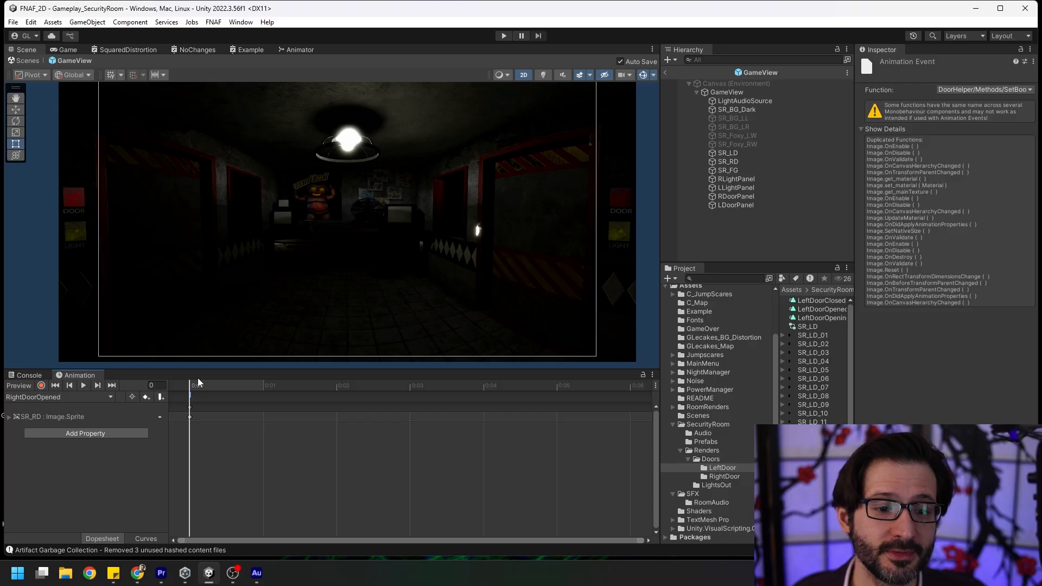
{"action": "left_click", "coordinate": [232, 386]}
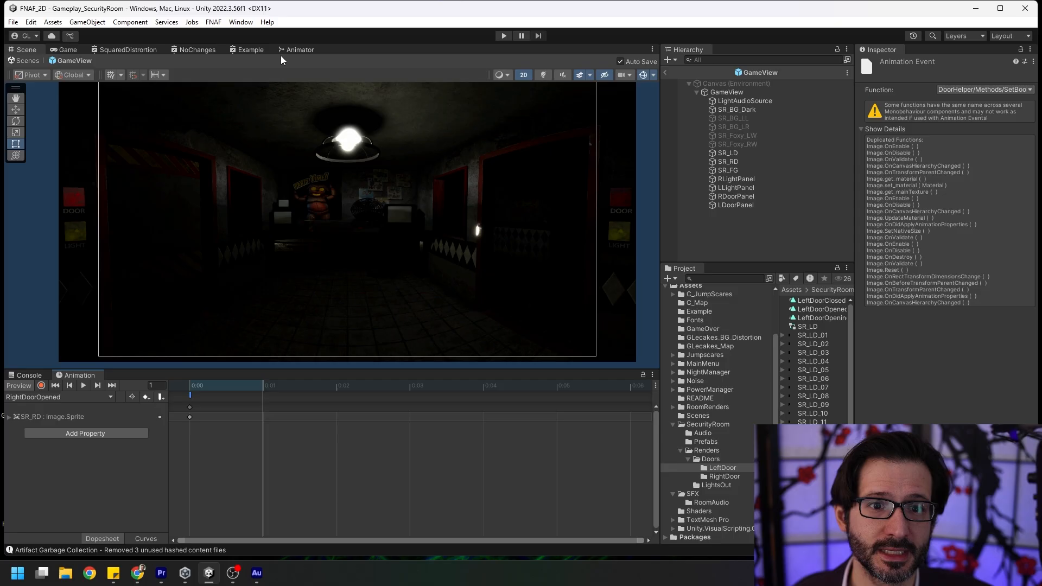
Show the SR_LD animator state machine and inspect its Entry node and Idle_Open state.
{"action": "left_click", "coordinate": [301, 49]}
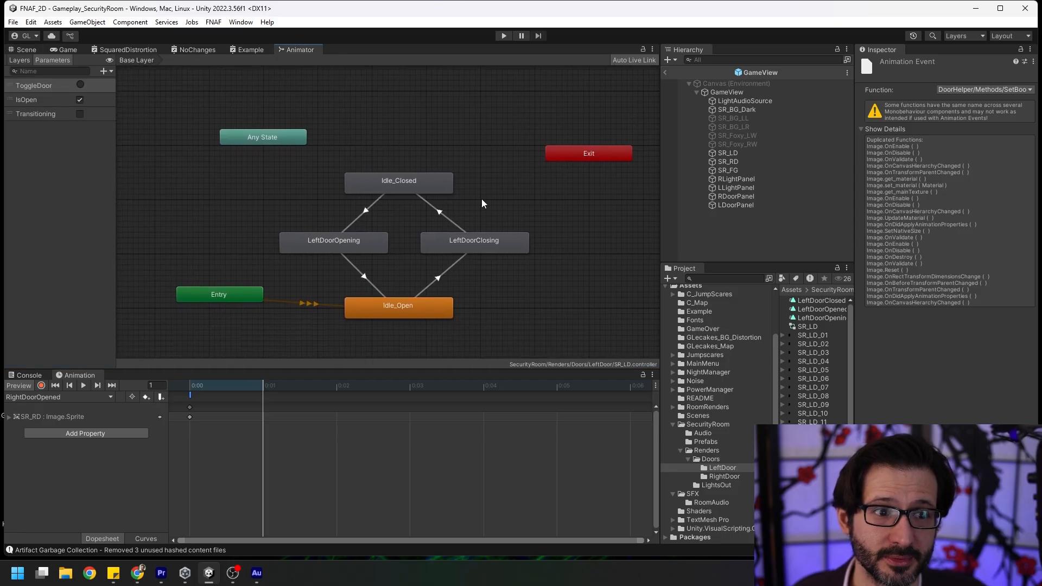
{"action": "left_click_drag", "start_coordinate": [341, 159], "coordinate": [510, 307]}
{"action": "left_click", "coordinate": [511, 308]}
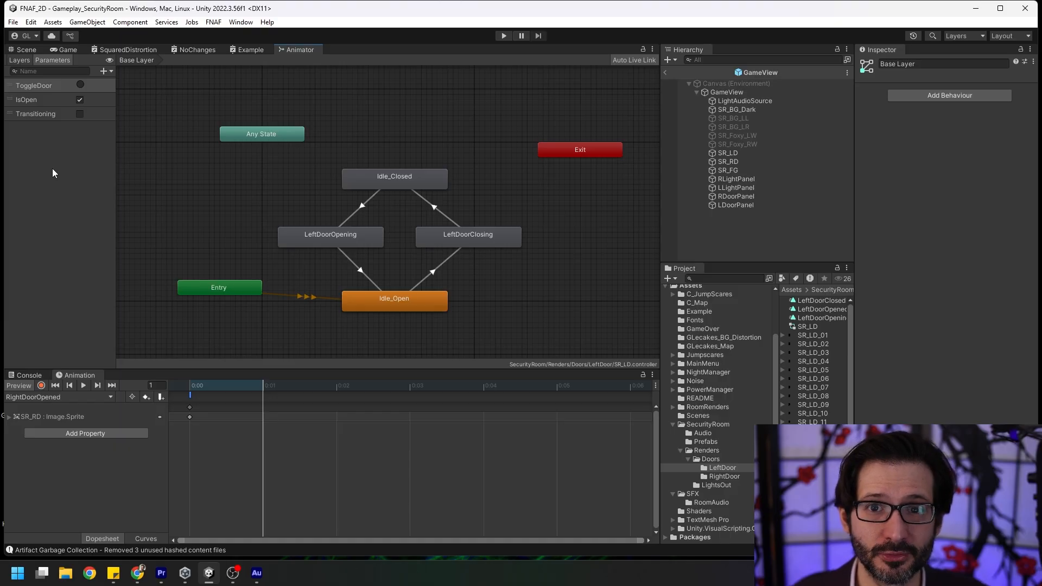
{"action": "mouse_move", "coordinate": [217, 287]}
{"action": "left_mouse_down"}
{"action": "mouse_move", "coordinate": [229, 270]}
{"action": "mouse_move", "coordinate": [246, 276]}
{"action": "mouse_move", "coordinate": [220, 283]}
{"action": "left_mouse_up"}
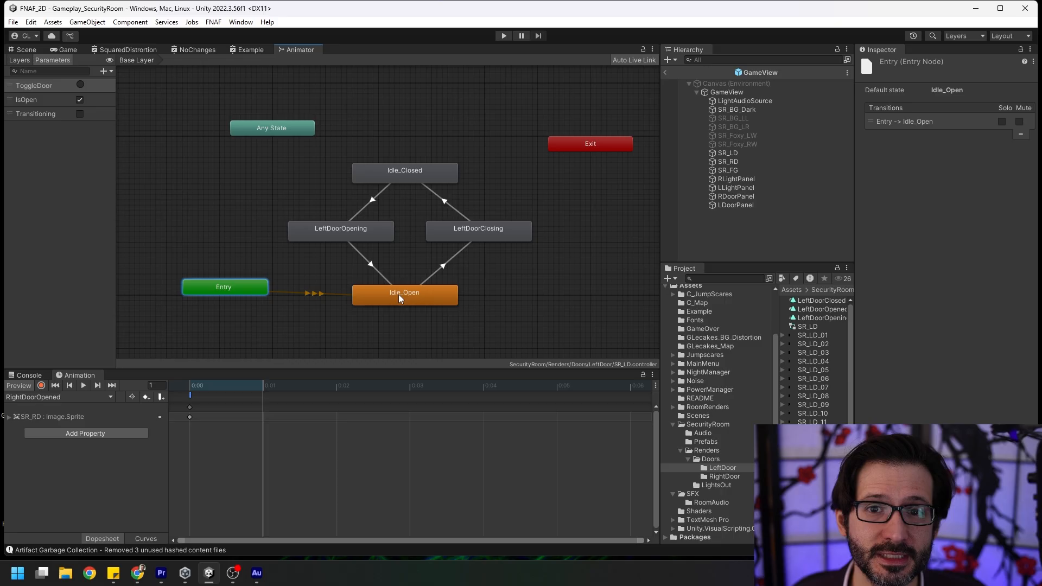
{"action": "left_click", "coordinate": [382, 302]}
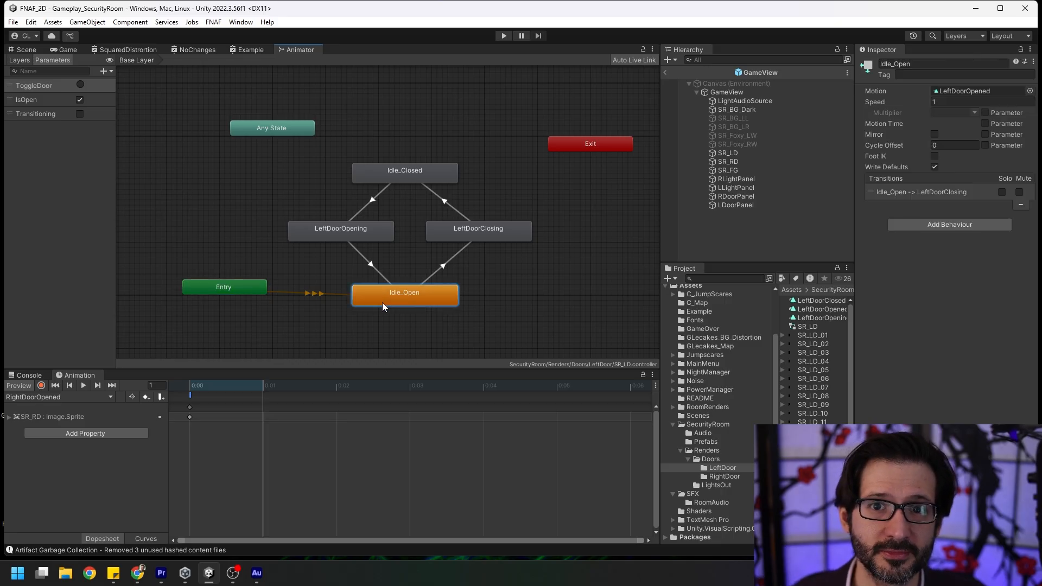
{"action": "middle_click_drag", "start_coordinate": [415, 305], "coordinate": [398, 309]}
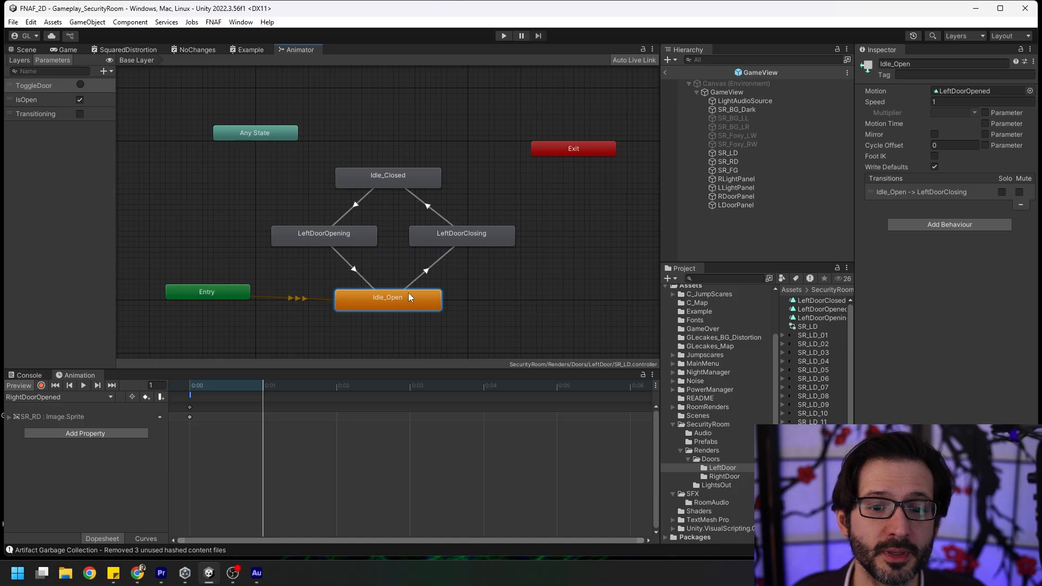
Inspect the LeftDoorClosing state and its transitions from Idle_Open and to Idle_Closed.
{"action": "left_click", "coordinate": [480, 235]}
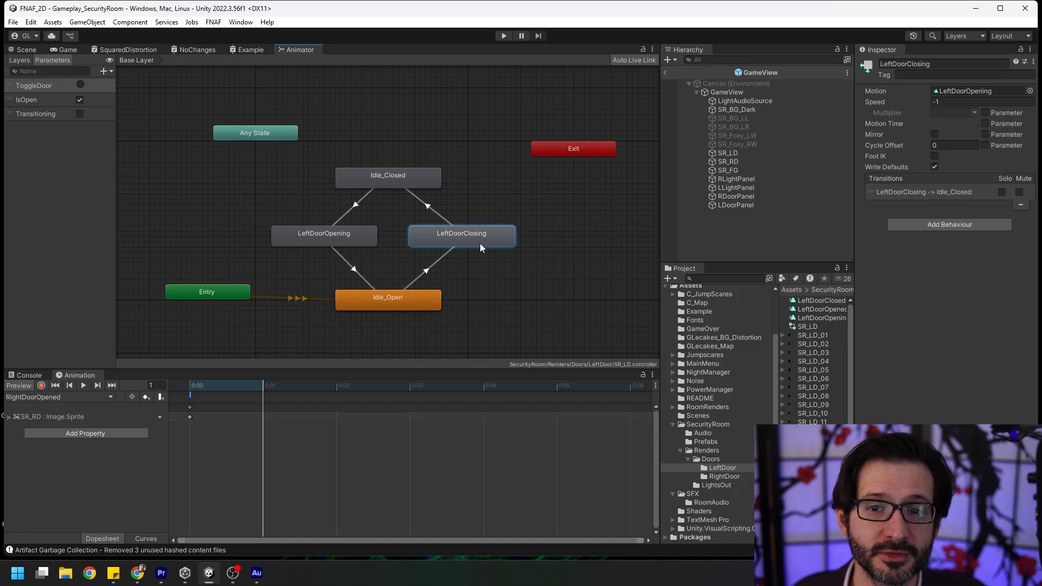
{"action": "left_click", "coordinate": [428, 270]}
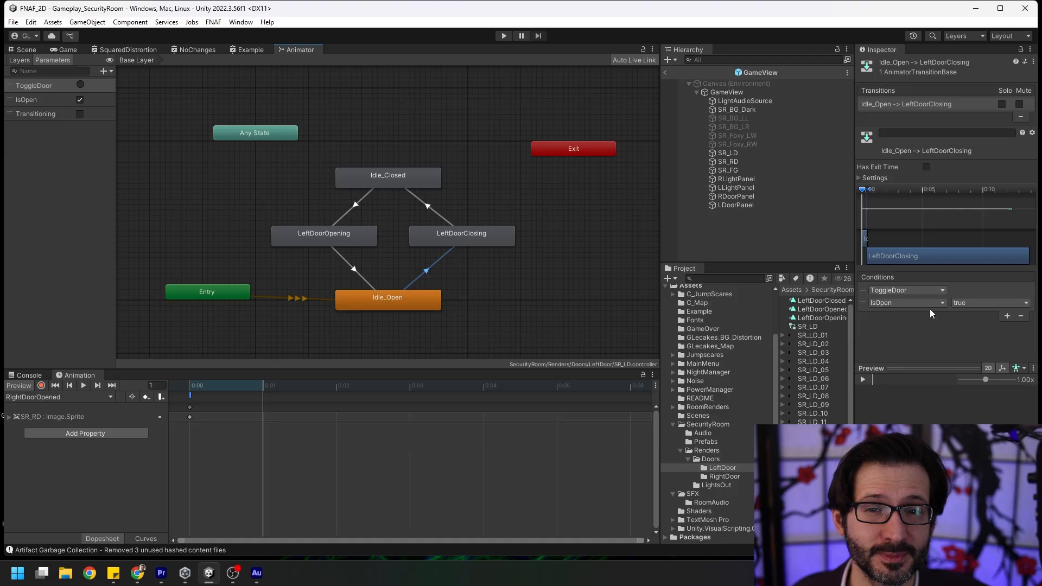
{"action": "left_click", "coordinate": [496, 239]}
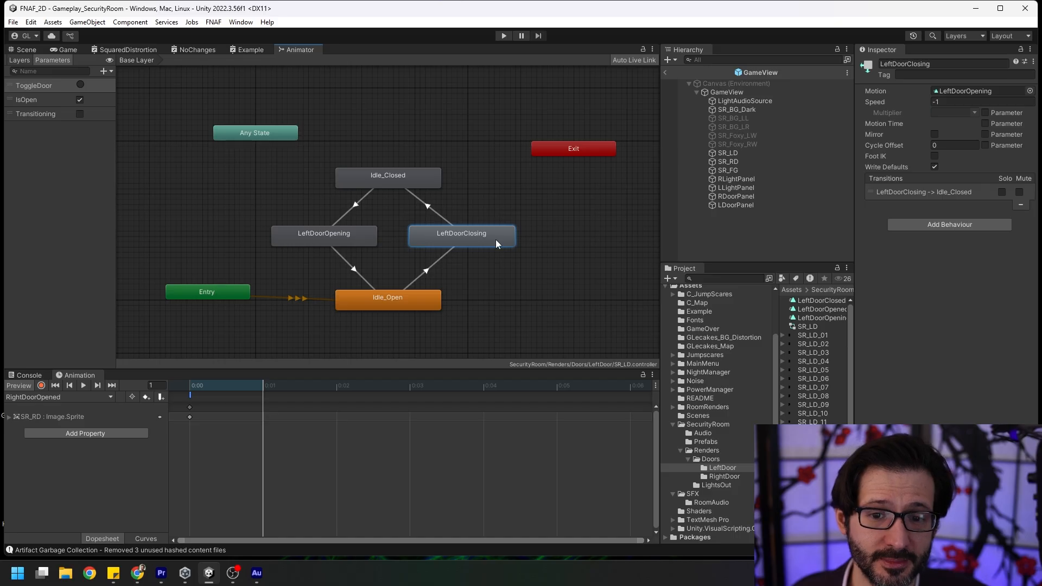
{"action": "left_click", "coordinate": [430, 205]}
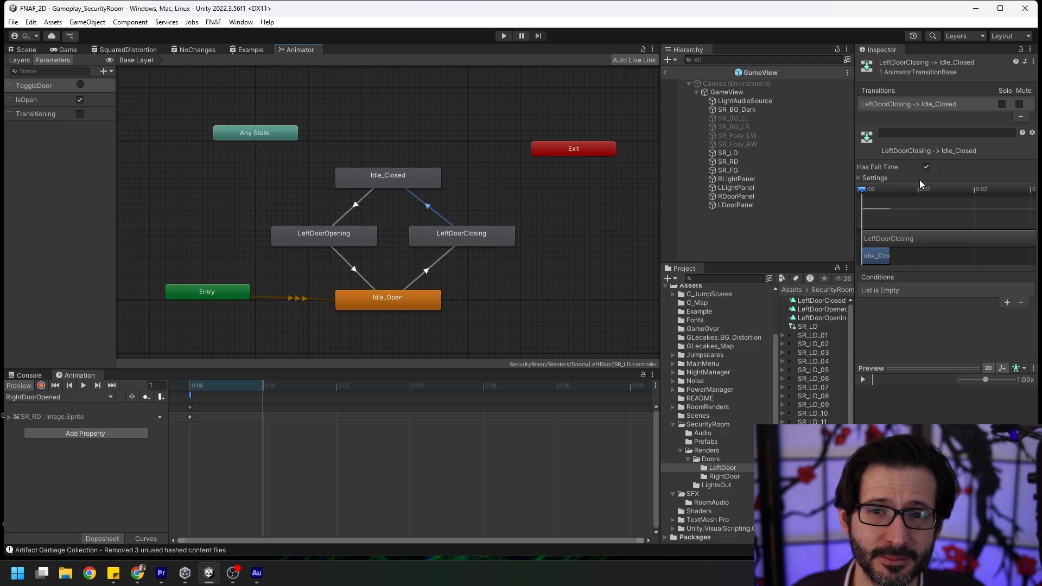
Inspect the Idle_Closed state in the left door's animator, and return to the Scene view of the GameView prefab.
{"action": "left_click", "coordinate": [415, 175]}
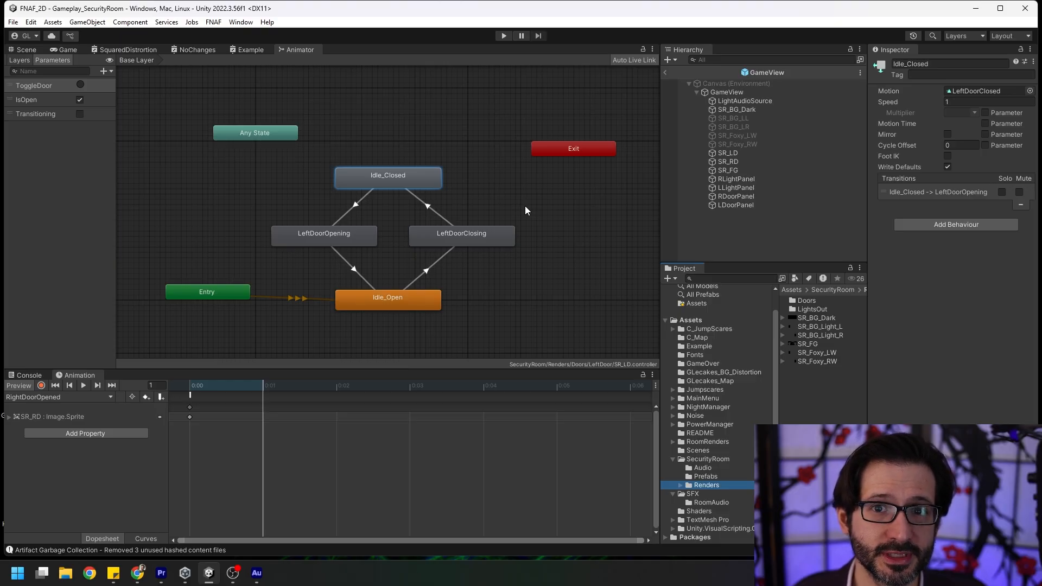
{"action": "key", "text": "alt+Tab"}
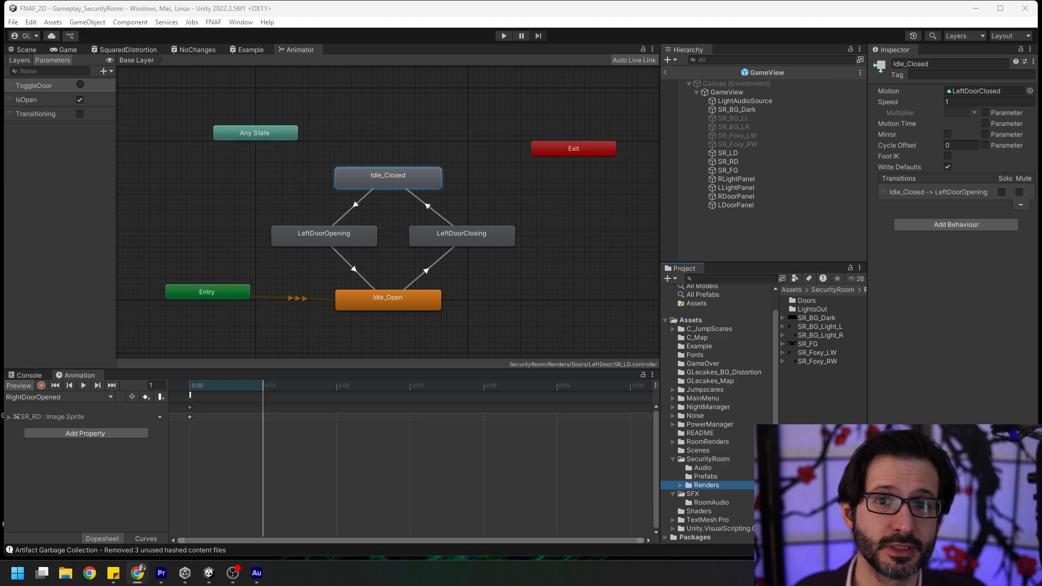
{"action": "left_click", "coordinate": [29, 50]}
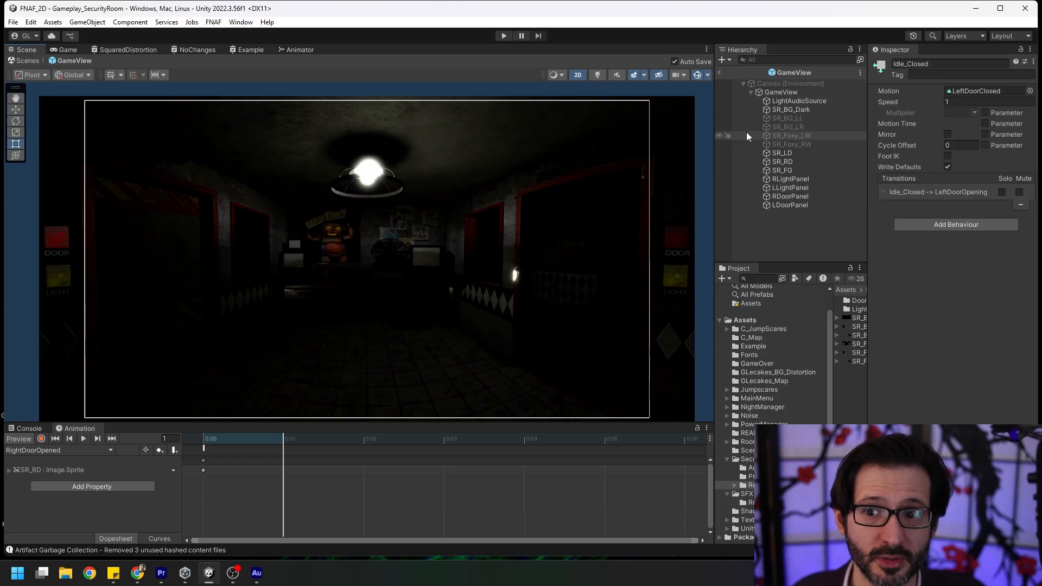
Review the Security Room Manager and Camera Pan Controller components on the root GameView object.
{"action": "left_click", "coordinate": [781, 92]}
{"action": "scroll", "coordinate": [929, 234], "scroll_direction": "down", "scroll_amount": 2}
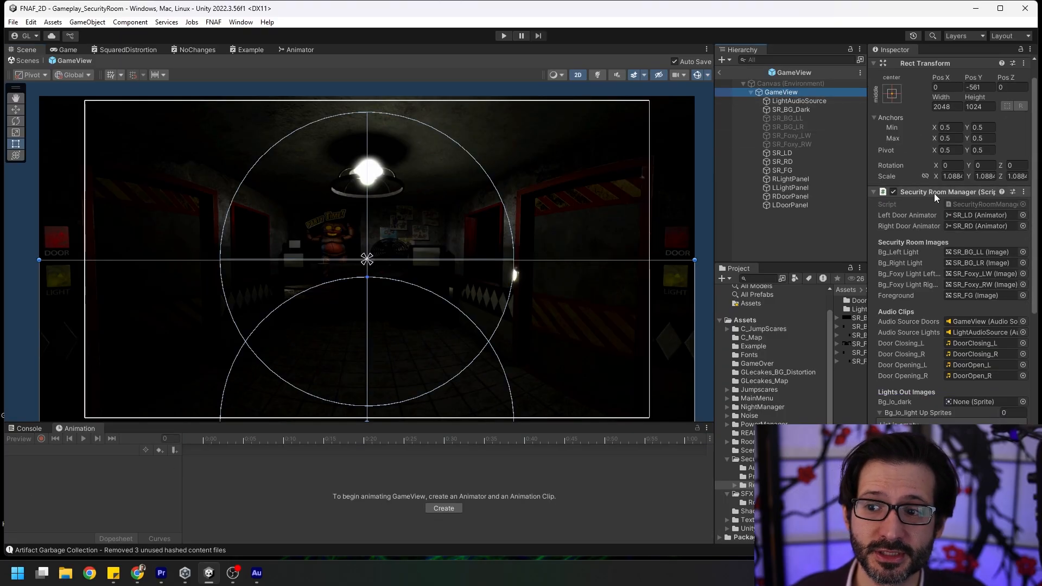
{"action": "scroll", "coordinate": [922, 333], "scroll_direction": "down", "scroll_amount": 10}
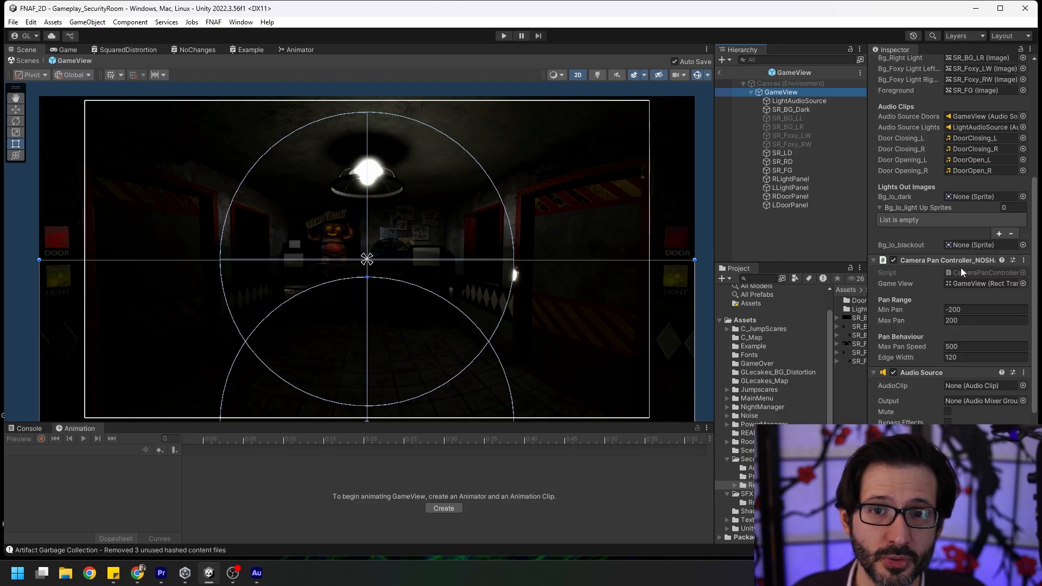
{"action": "scroll", "coordinate": [958, 272], "scroll_direction": "up", "scroll_amount": 10}
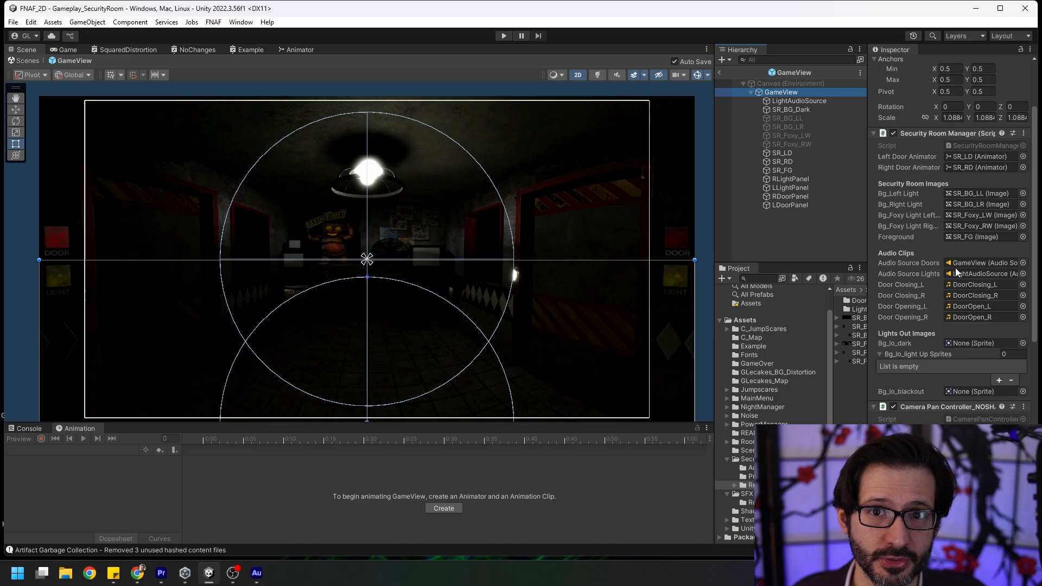
{"action": "scroll", "coordinate": [957, 273], "scroll_direction": "down", "scroll_amount": 5}
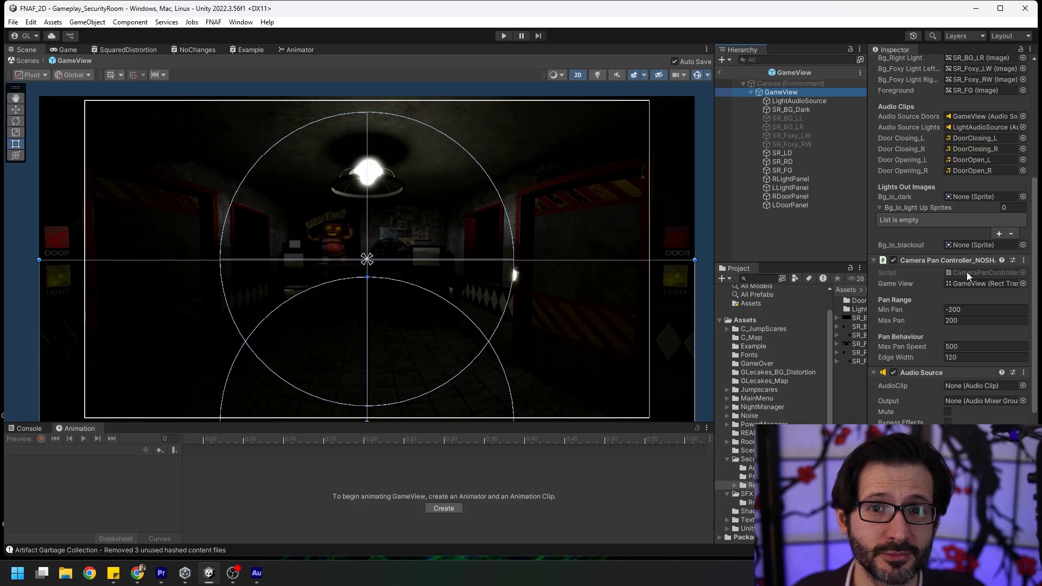
Open the CameraPanController_NOSHADER script in Visual Studio and highlight its Pan Behaviour fields, maxPanSpeed and edgeWidth.
{"action": "double_click", "coordinate": [967, 273]}
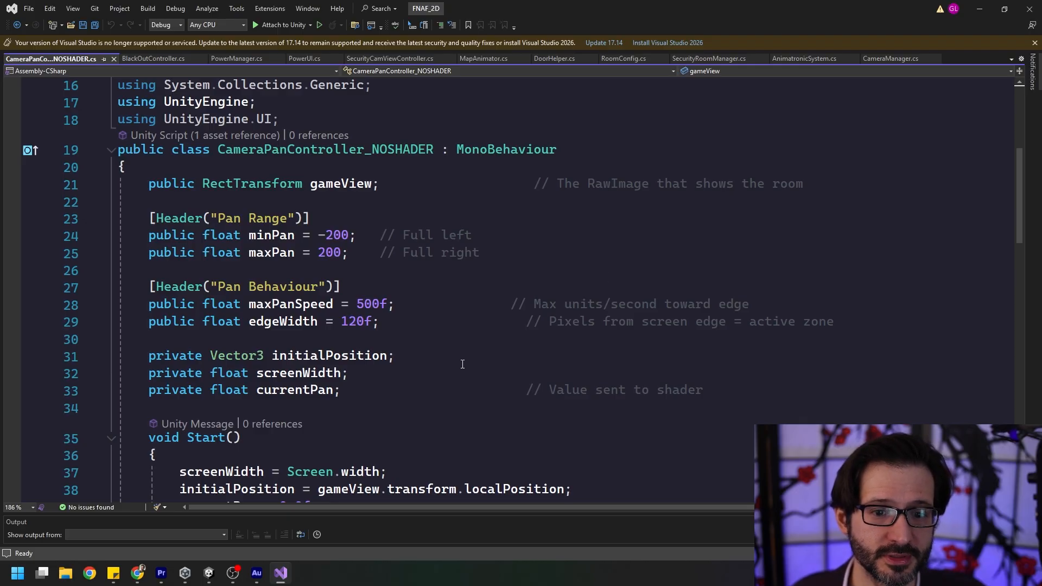
{"action": "left_click_drag", "start_coordinate": [119, 286], "coordinate": [409, 322]}
{"action": "left_click", "coordinate": [405, 324]}
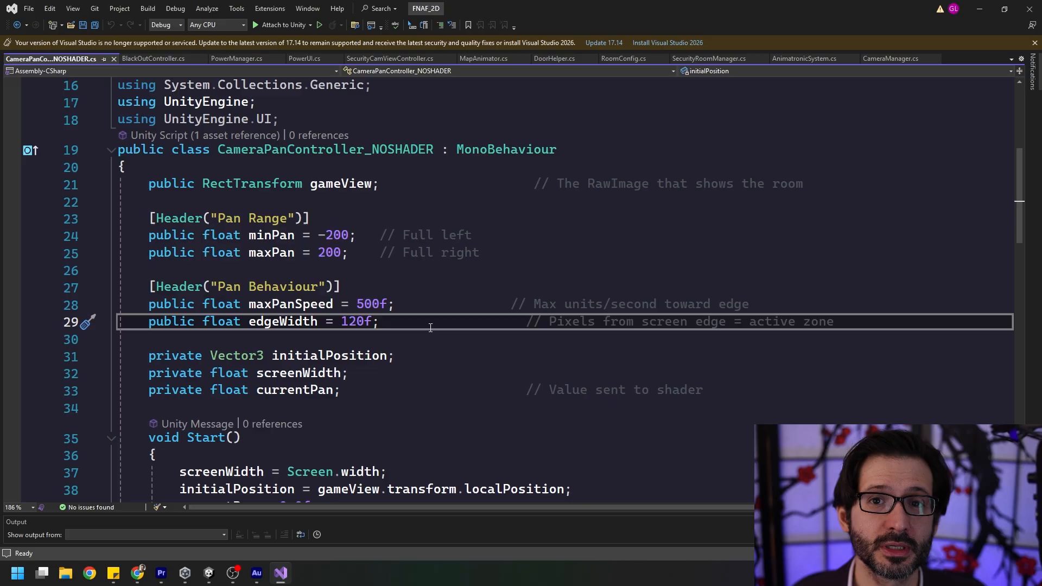
Highlight the line at the end of Update that assigns gameView.localPosition from currentPan.
{"action": "scroll", "coordinate": [431, 327], "scroll_direction": "down", "scroll_amount": 14}
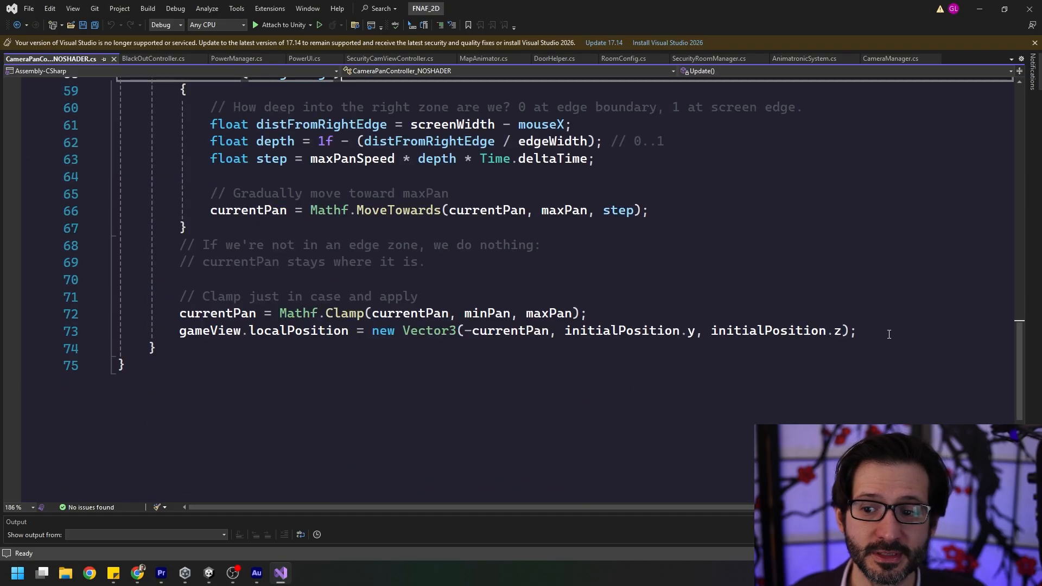
{"action": "left_click_drag", "start_coordinate": [857, 331], "coordinate": [171, 330]}
{"action": "left_click", "coordinate": [695, 296]}
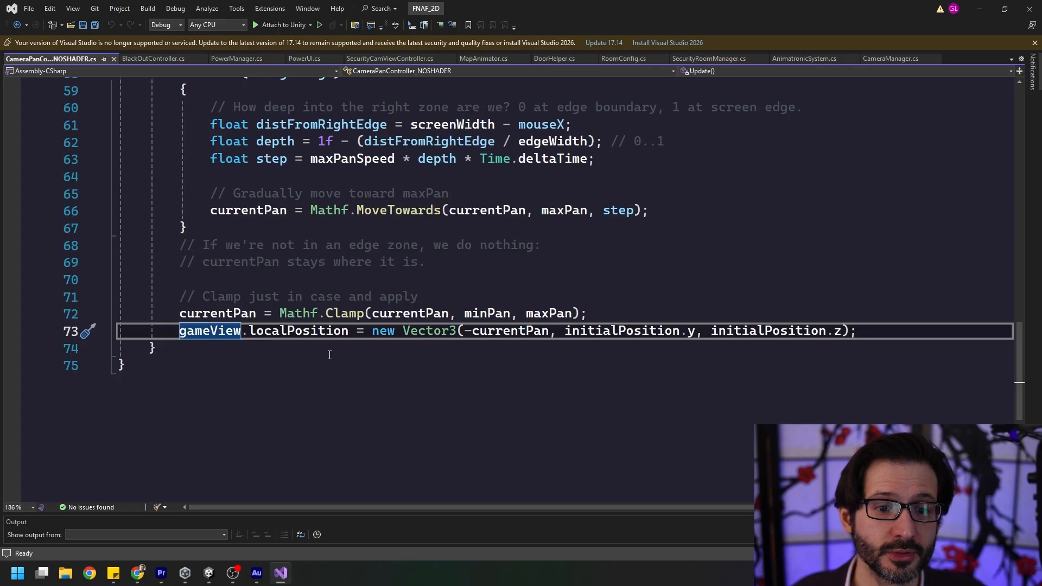
{"action": "left_click", "coordinate": [348, 331]}
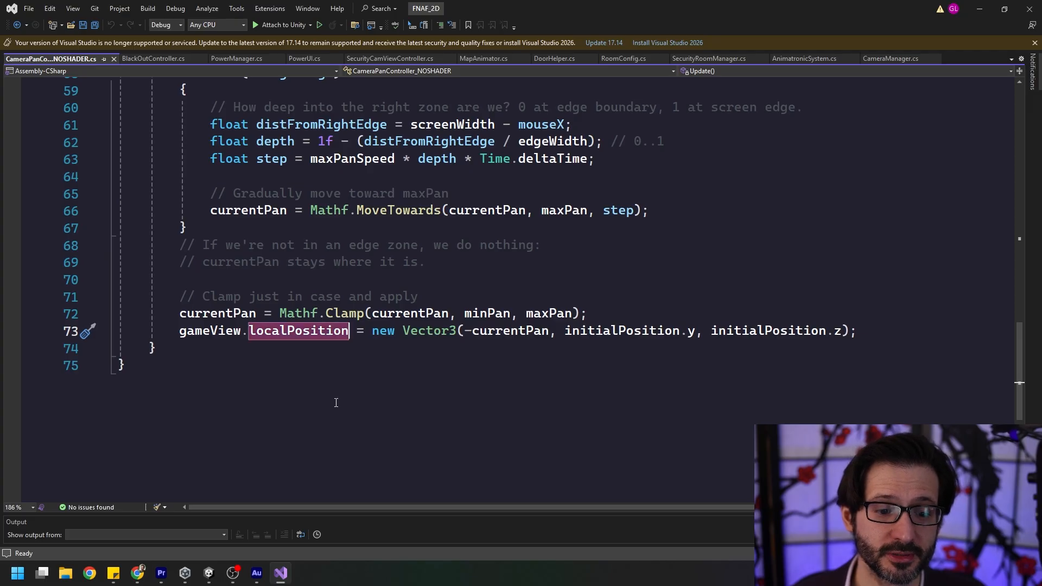
Switch to Unity, shift the GameView object horizontally to demonstrate panning, and undo the move.
{"action": "left_click", "coordinate": [210, 577]}
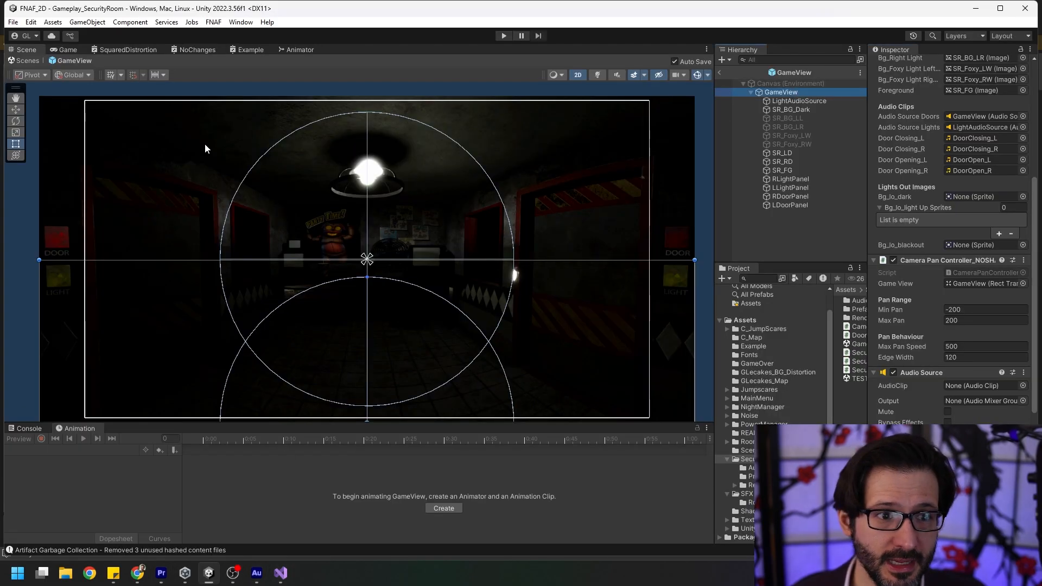
{"action": "key", "text": "w"}
{"action": "middle_click_drag", "start_coordinate": [424, 353], "coordinate": [425, 345]}
{"action": "mouse_move", "coordinate": [411, 421]}
{"action": "left_mouse_down"}
{"action": "mouse_move", "coordinate": [456, 419]}
{"action": "mouse_move", "coordinate": [372, 422]}
{"action": "mouse_move", "coordinate": [451, 421]}
{"action": "mouse_move", "coordinate": [374, 425]}
{"action": "mouse_move", "coordinate": [430, 422]}
{"action": "left_mouse_up"}
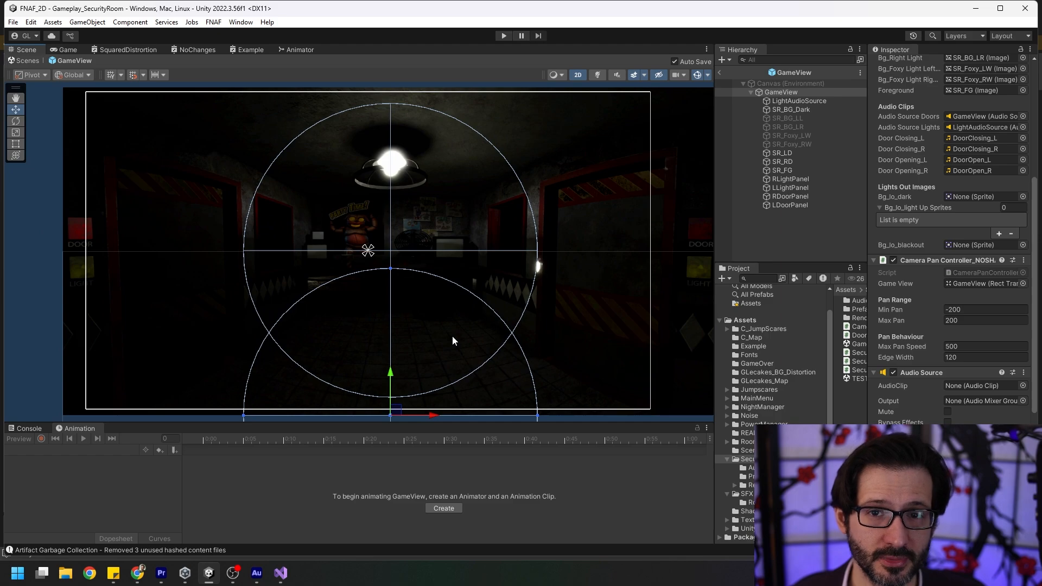
{"action": "key", "text": "ctrl+z"}
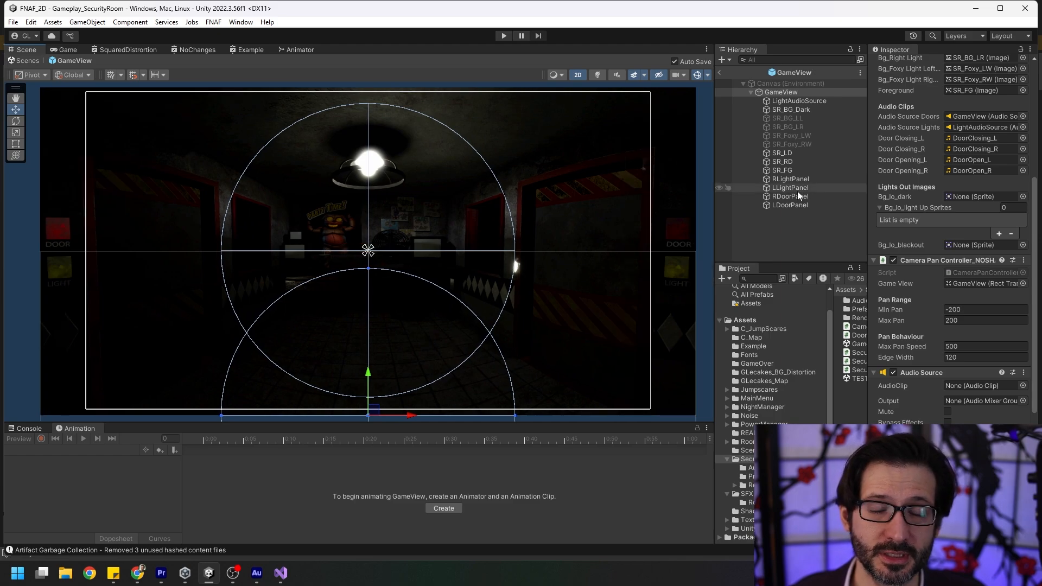
Open the SecurityRoomManager script from GameView's component and highlight the leftDoorAnimator and rightDoorAnimator fields.
{"action": "scroll", "coordinate": [968, 231], "scroll_direction": "up", "scroll_amount": 8}
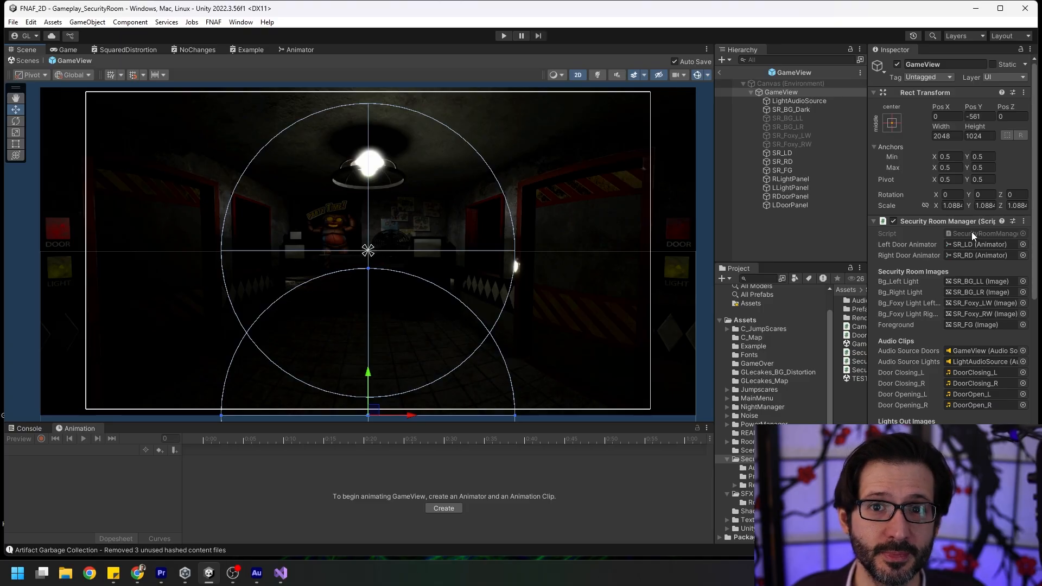
{"action": "double_click", "coordinate": [972, 232]}
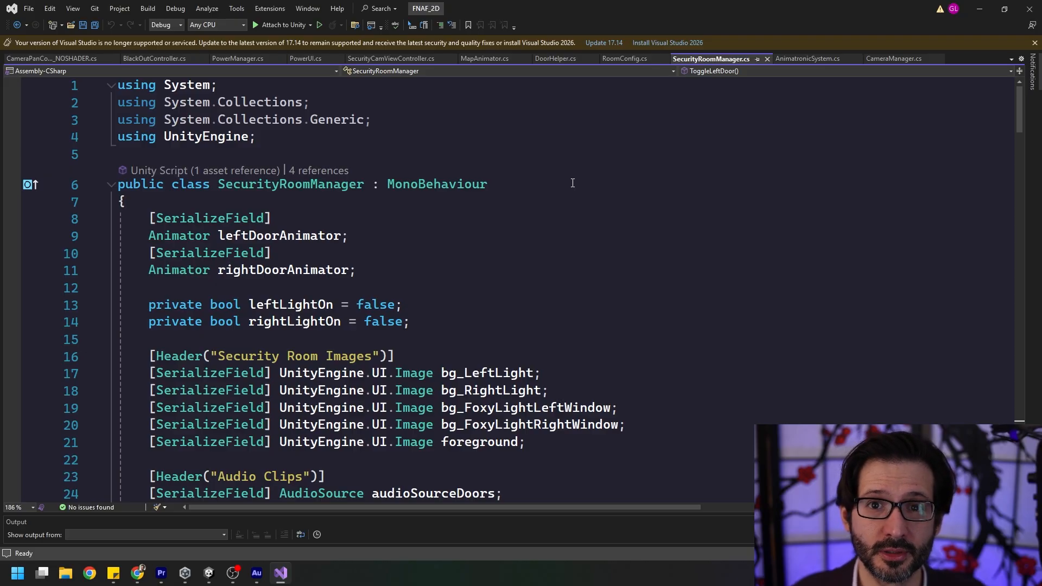
{"action": "left_click", "coordinate": [573, 183]}
{"action": "scroll", "coordinate": [623, 156], "scroll_direction": "down", "scroll_amount": 1}
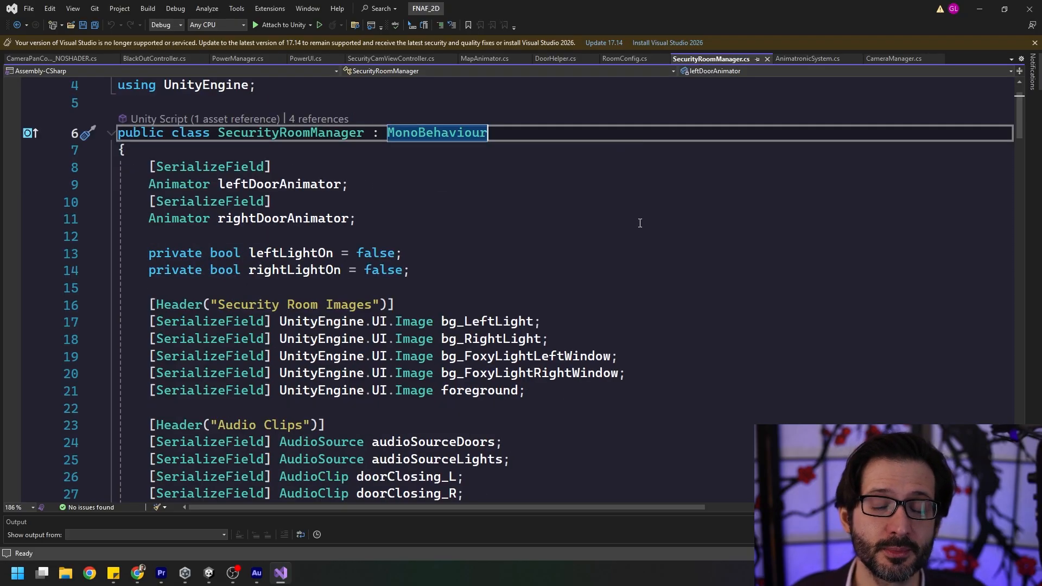
{"action": "left_click_drag", "start_coordinate": [425, 218], "coordinate": [88, 174]}
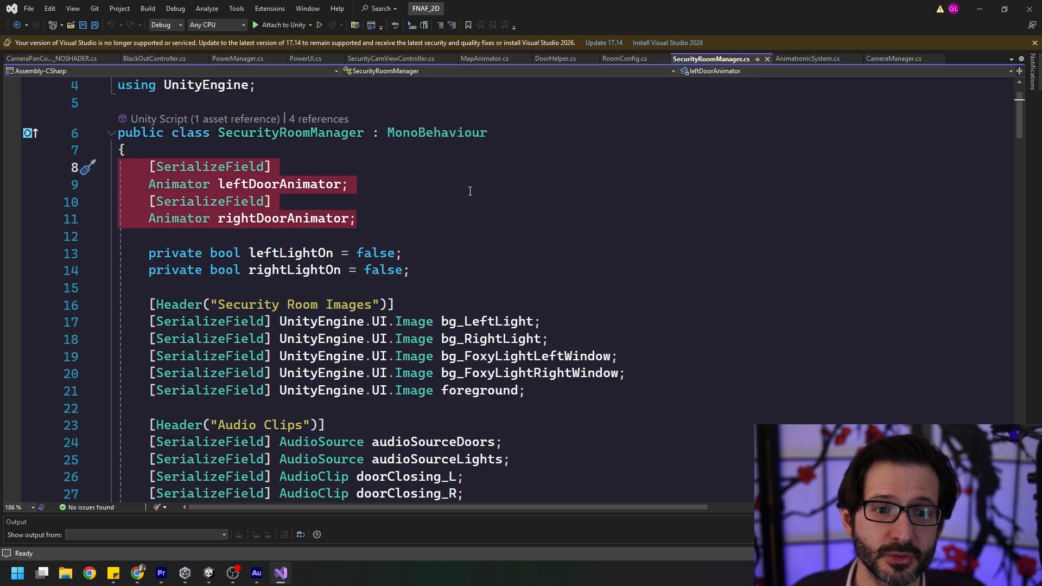
Point out the leftLightOn and rightLightOn booleans and the Security Room Images fields.
{"action": "scroll", "coordinate": [472, 223], "scroll_direction": "down", "scroll_amount": 1}
{"action": "left_click", "coordinate": [473, 220]}
{"action": "left_click_drag", "start_coordinate": [473, 220], "coordinate": [119, 197]}
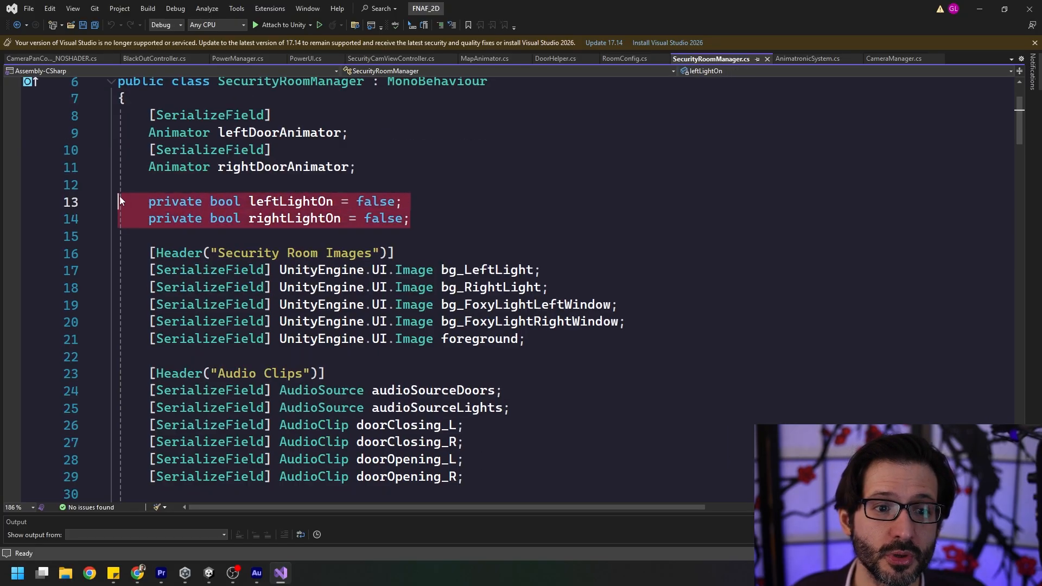
{"action": "left_click", "coordinate": [480, 211]}
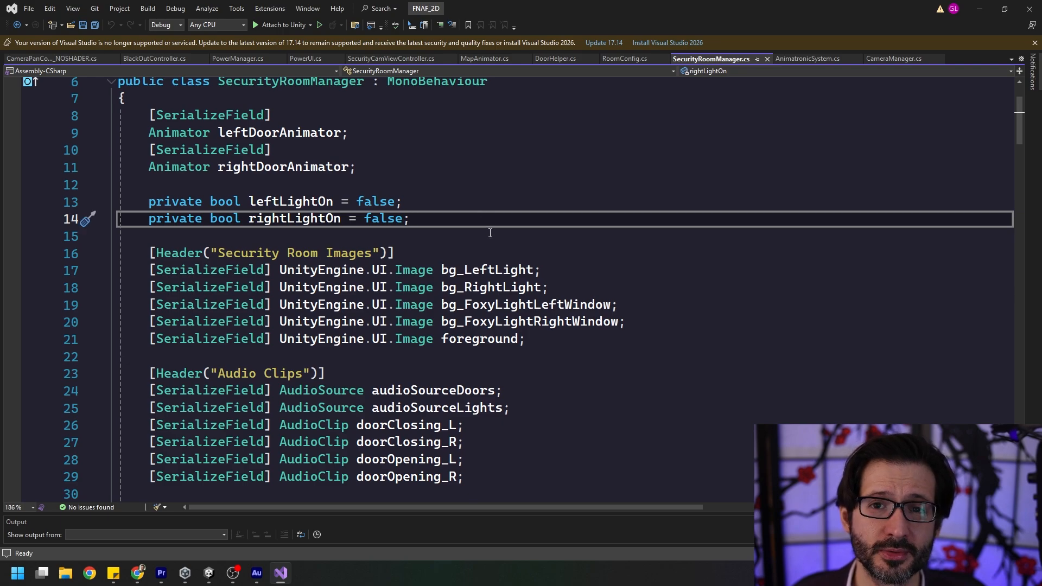
{"action": "scroll", "coordinate": [537, 231], "scroll_direction": "down", "scroll_amount": 2}
{"action": "left_click", "coordinate": [560, 241]}
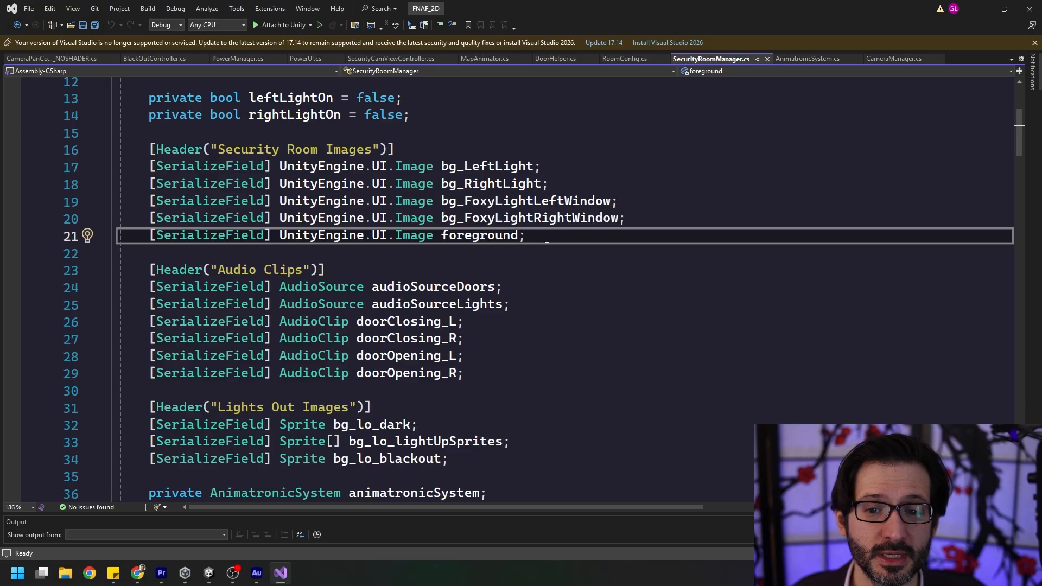
Go through the Audio Clips fields, pointing out audioSourceDoors and audioSourceLights.
{"action": "scroll", "coordinate": [546, 237], "scroll_direction": "down", "scroll_amount": 3}
{"action": "left_click", "coordinate": [573, 216]}
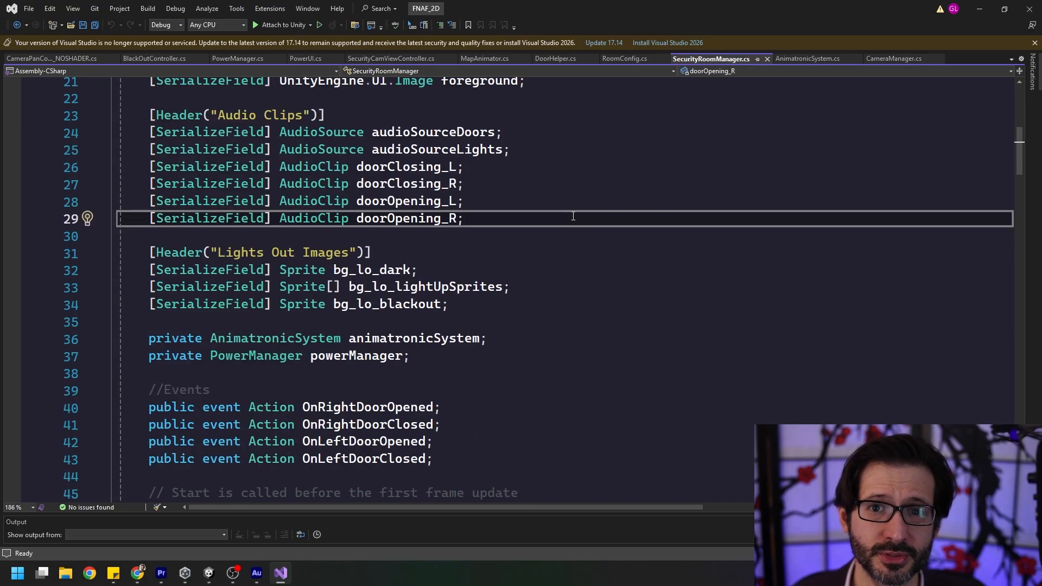
{"action": "left_click", "coordinate": [515, 129]}
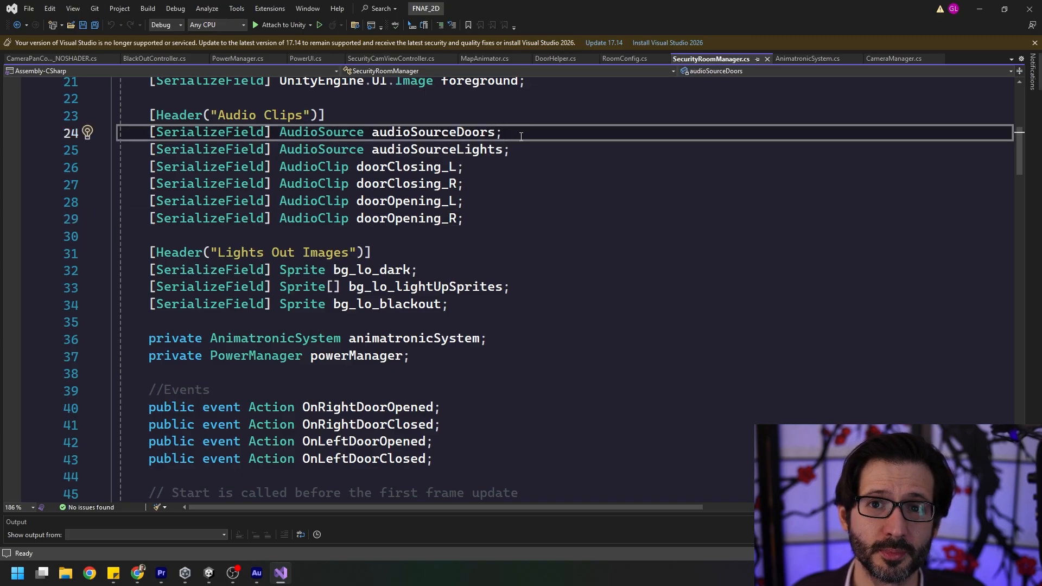
{"action": "left_click", "coordinate": [522, 151]}
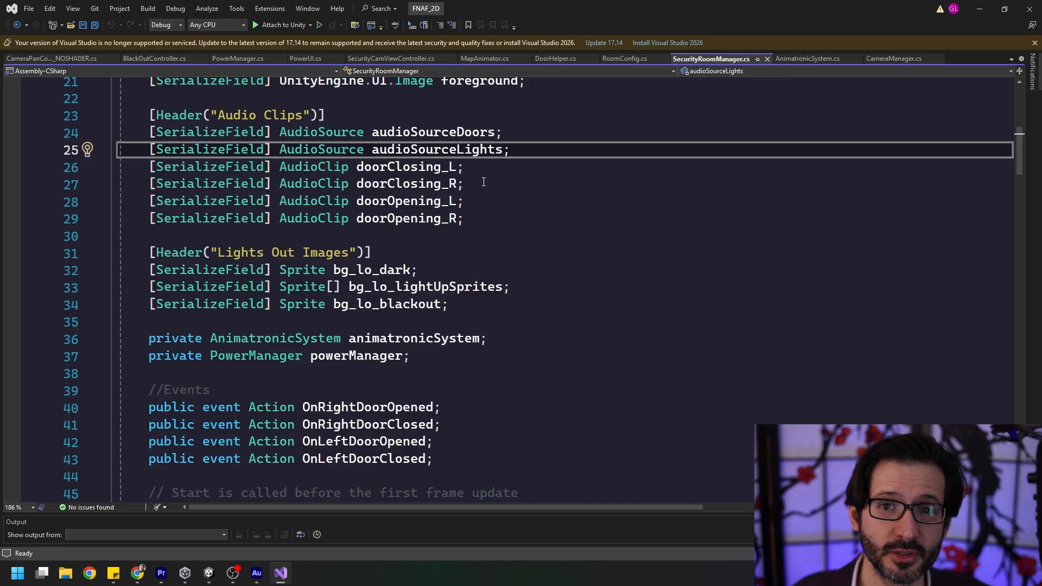
Review the Lights Out Images sprite fields and the MakeRoomDark, MakeRoomBlackOut and MakeRoomBright methods.
{"action": "scroll", "coordinate": [516, 177], "scroll_direction": "down", "scroll_amount": 2}
{"action": "left_click", "coordinate": [552, 171]}
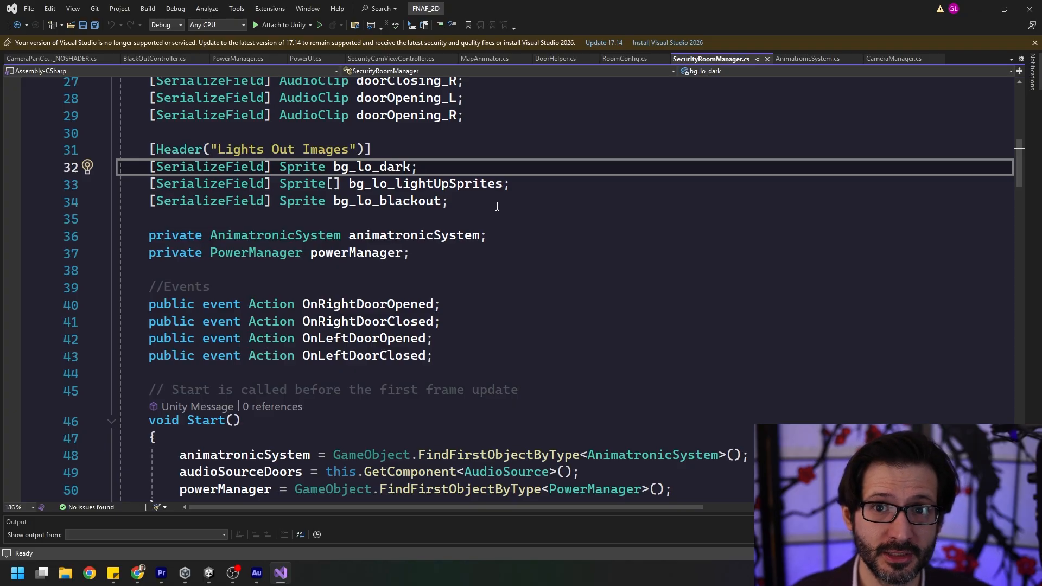
{"action": "scroll", "coordinate": [497, 206], "scroll_direction": "down", "scroll_amount": 1}
{"action": "left_click_drag", "start_coordinate": [488, 167], "coordinate": [446, 217]}
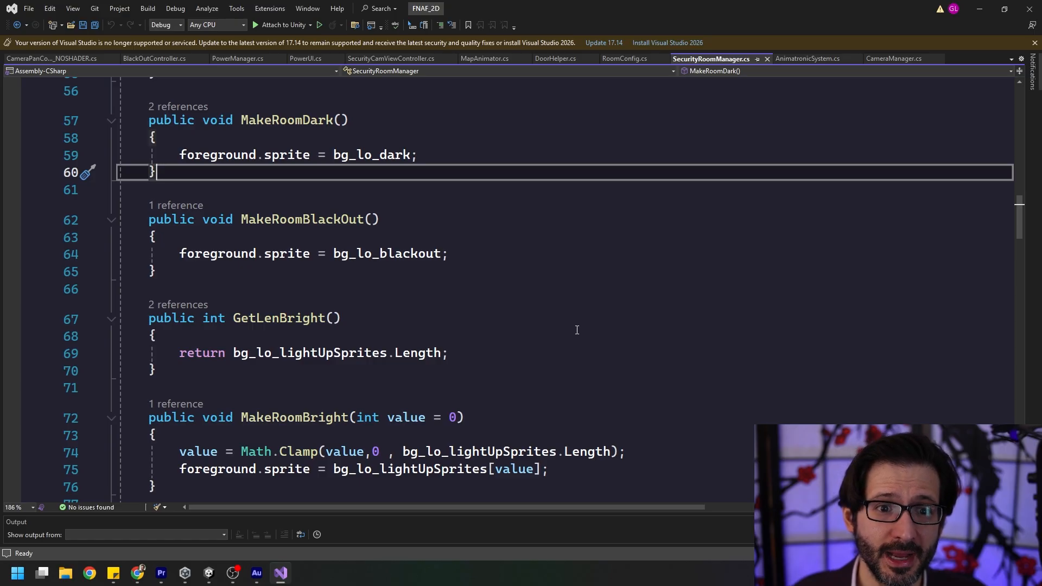
Highlight the IsLeftDoorOpen method that returns the left door animator's IsOpen value.
{"action": "scroll", "coordinate": [577, 330], "scroll_direction": "down", "scroll_amount": 7}
{"action": "left_click_drag", "start_coordinate": [291, 189], "coordinate": [104, 116]}
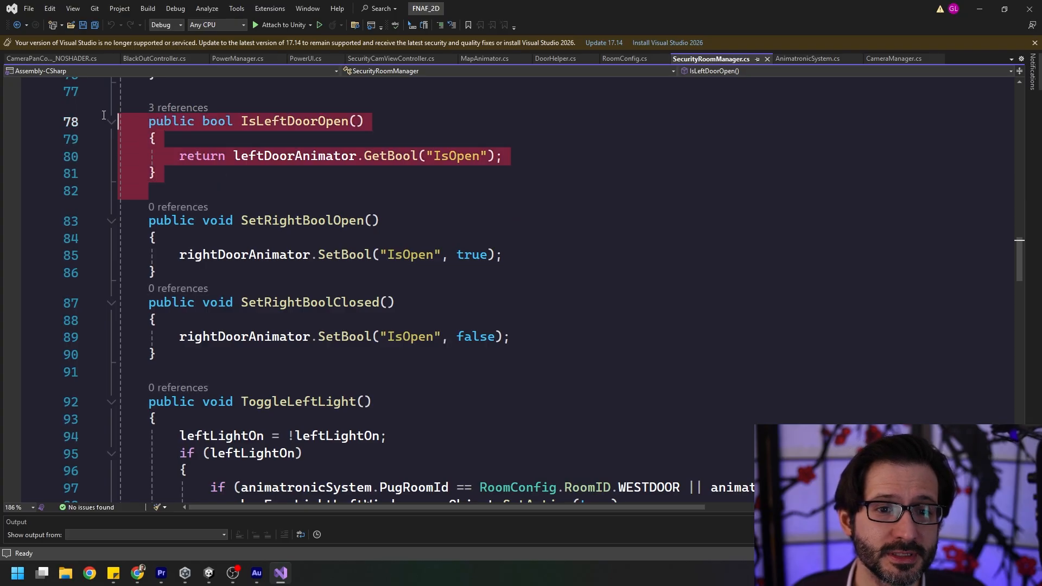
{"action": "left_click", "coordinate": [274, 190]}
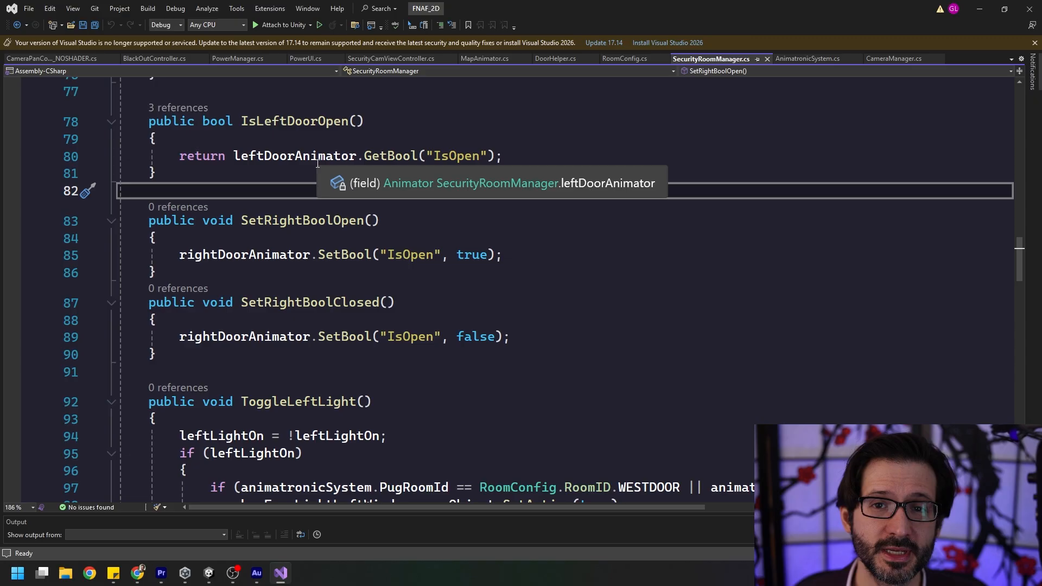
{"action": "left_click_drag", "start_coordinate": [510, 154], "coordinate": [83, 125]}
{"action": "left_click", "coordinate": [225, 255]}
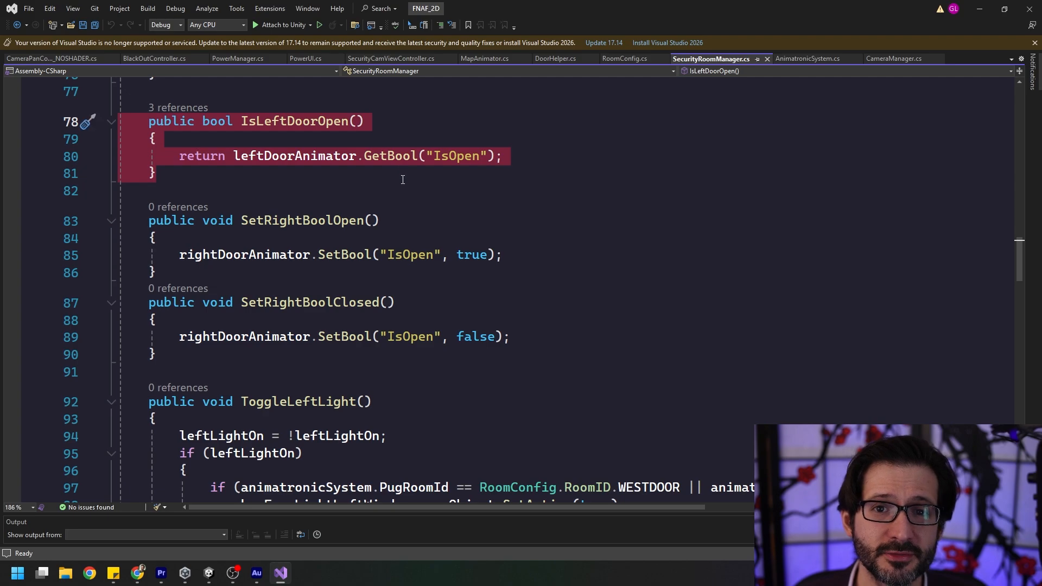
Highlight the SetRightBoolOpen and SetRightBoolClosed methods that set the right door animator's IsOpen parameter.
{"action": "scroll", "coordinate": [403, 184], "scroll_direction": "down", "scroll_amount": 1}
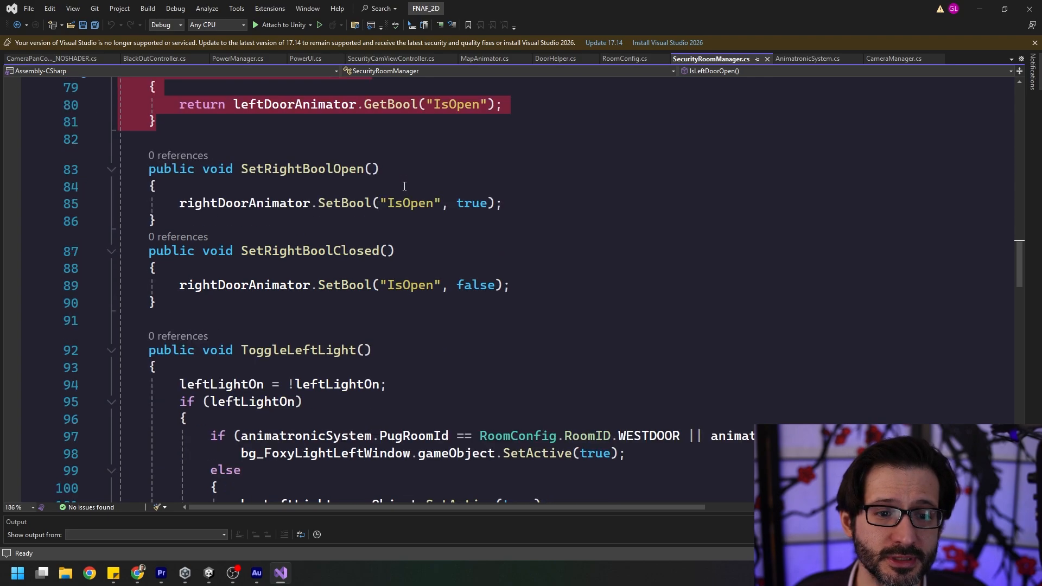
{"action": "left_click_drag", "start_coordinate": [251, 296], "coordinate": [94, 172]}
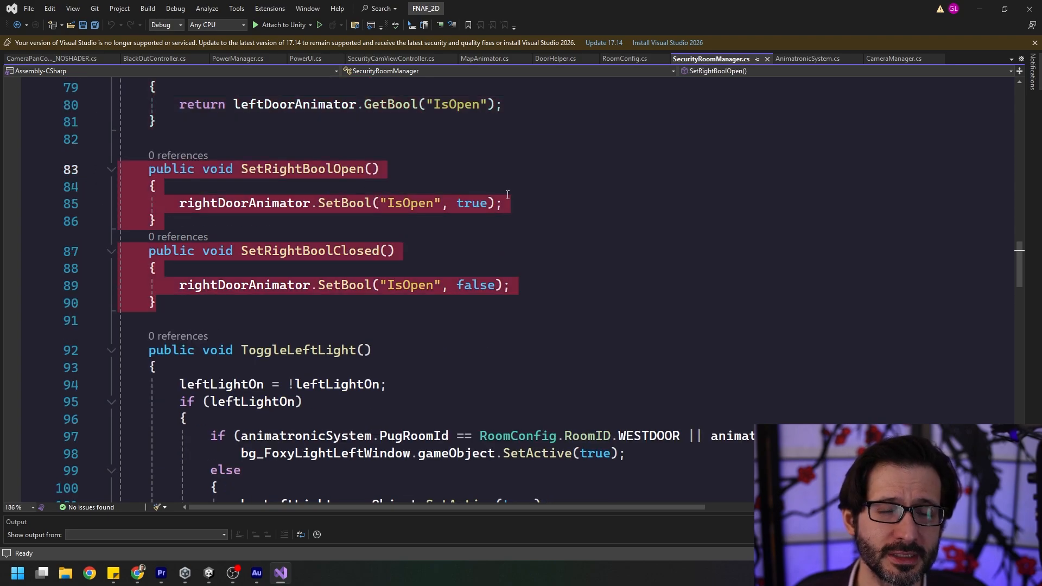
{"action": "left_click", "coordinate": [574, 216]}
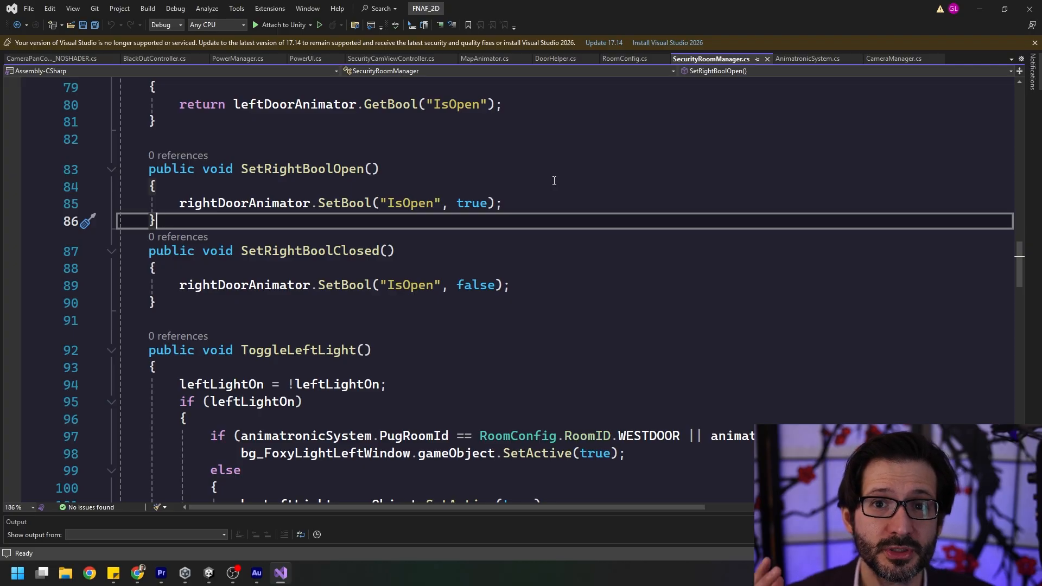
Highlight the line in the ToggleLeftLight method that inverts the leftLightOn value.
{"action": "scroll", "coordinate": [652, 360], "scroll_direction": "down", "scroll_amount": 3}
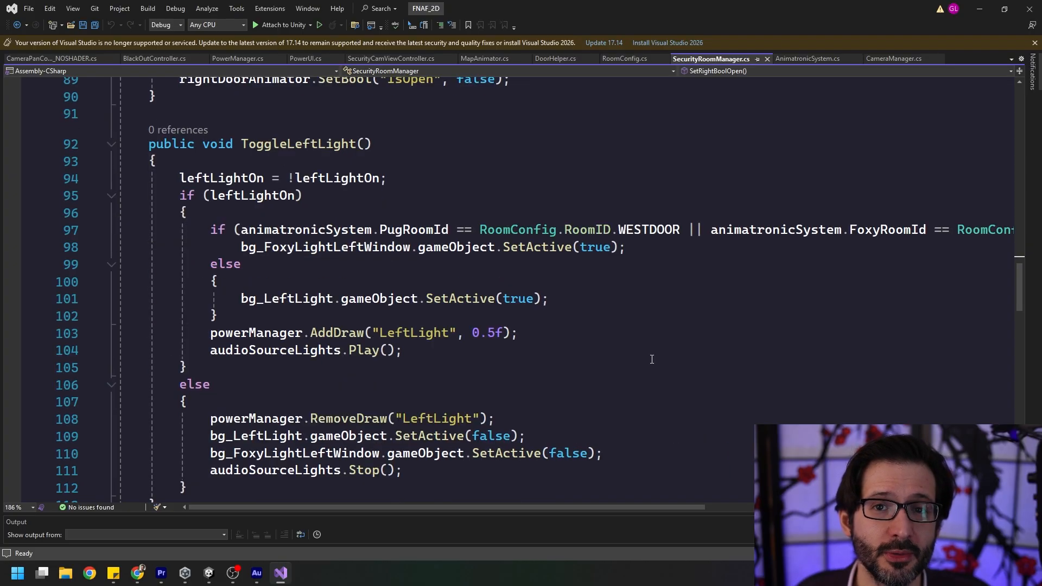
{"action": "left_click_drag", "start_coordinate": [387, 178], "coordinate": [178, 178]}
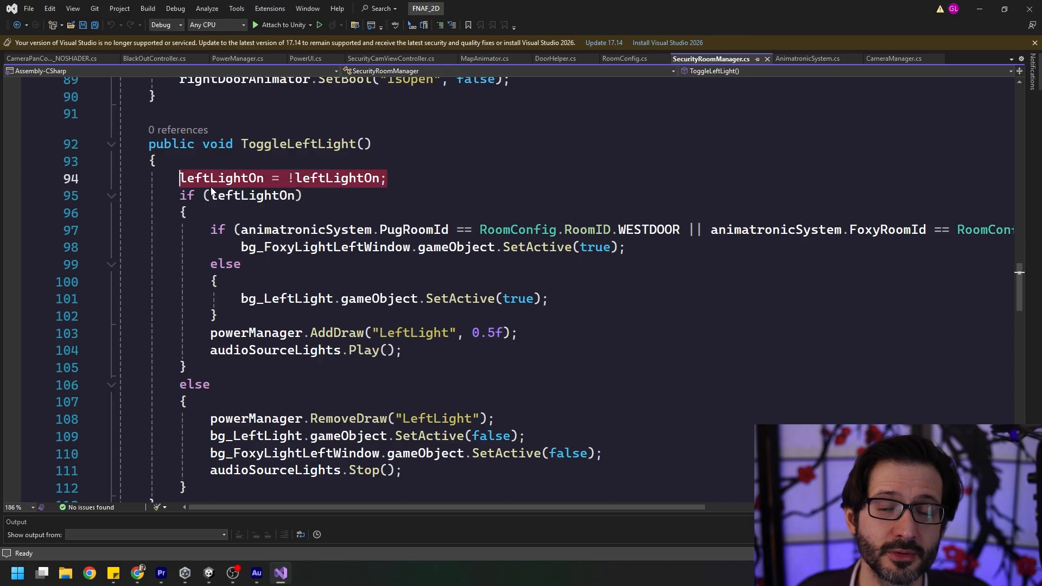
{"action": "left_click", "coordinate": [361, 201]}
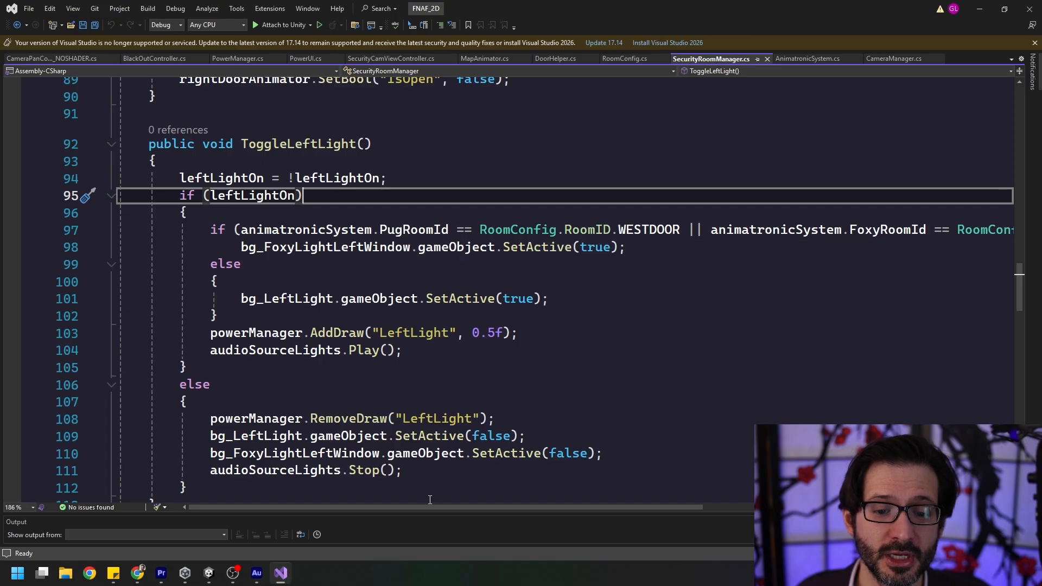
Review the PugRoomId and FoxyRoomId check in ToggleLeftLight and the bg_FoxyLightLeftWindow and bg_LeftLight activation lines.
{"action": "scroll", "coordinate": [434, 509], "scroll_direction": "right", "scroll_amount": 3}
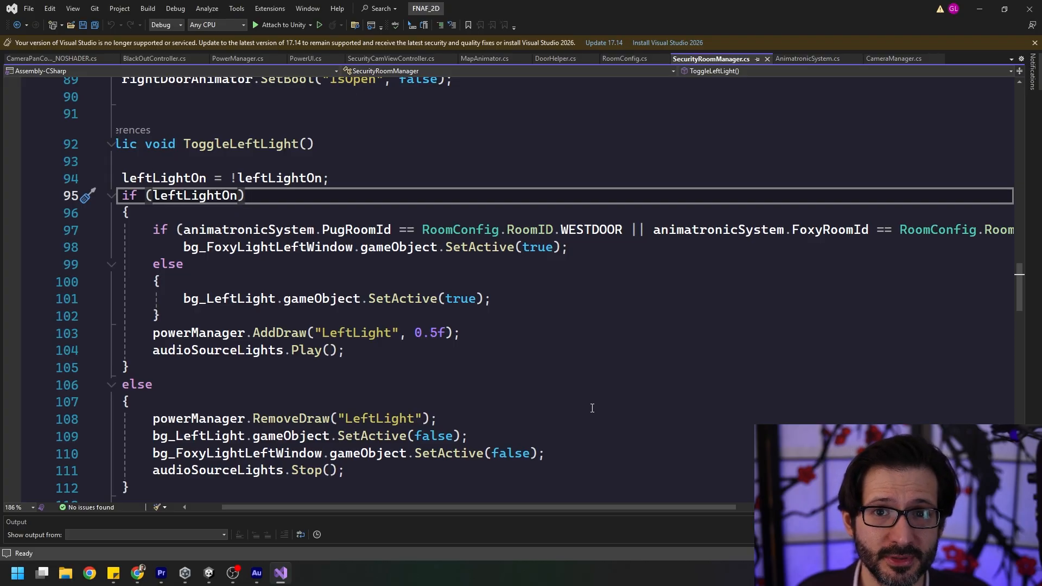
{"action": "double_click", "coordinate": [348, 231]}
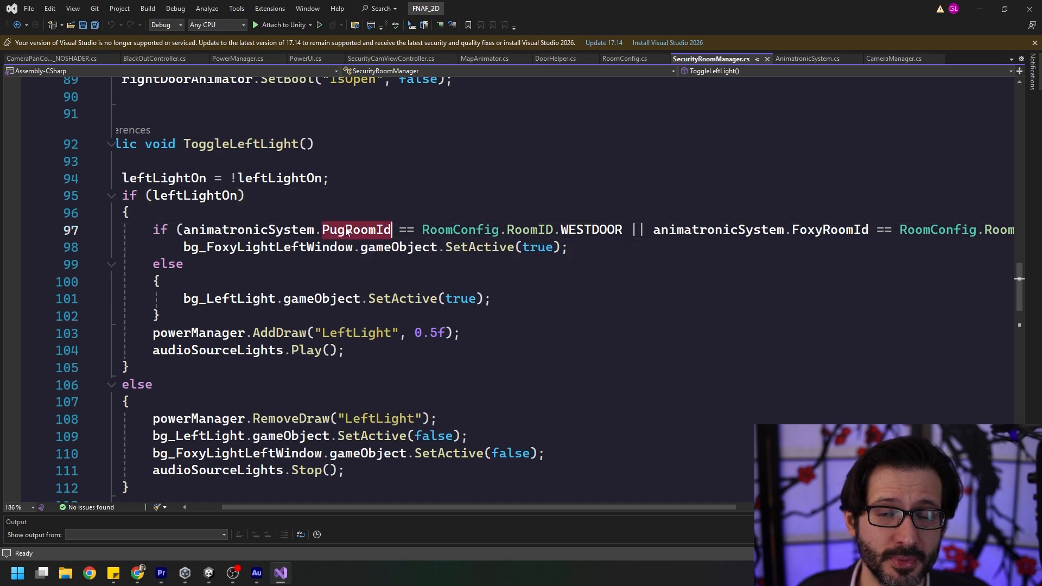
{"action": "double_click", "coordinate": [825, 230]}
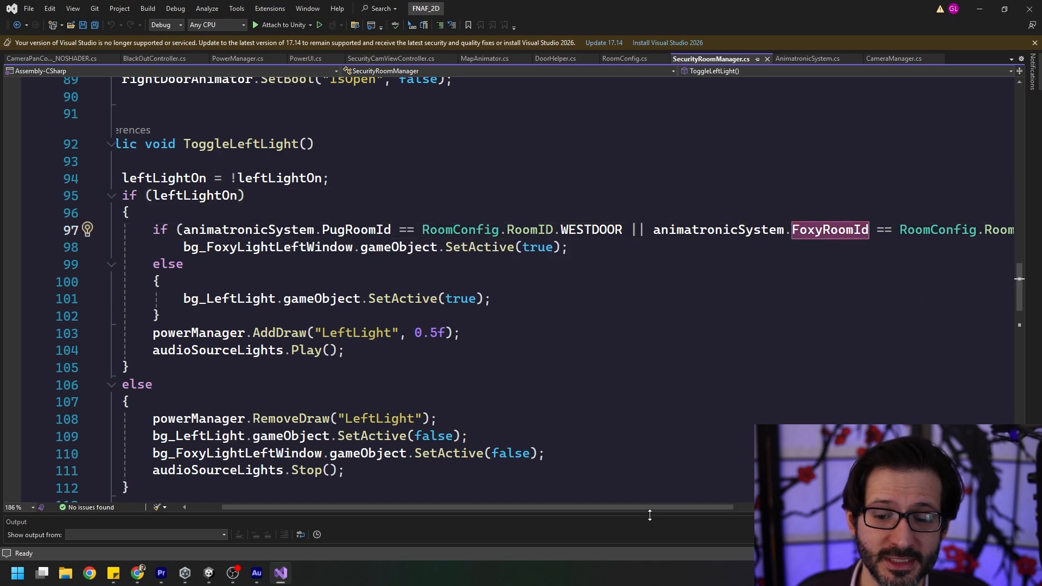
{"action": "left_click_drag", "start_coordinate": [654, 507], "coordinate": [722, 509]}
{"action": "left_click_drag", "start_coordinate": [721, 510], "coordinate": [625, 508]}
{"action": "left_click", "coordinate": [296, 247]}
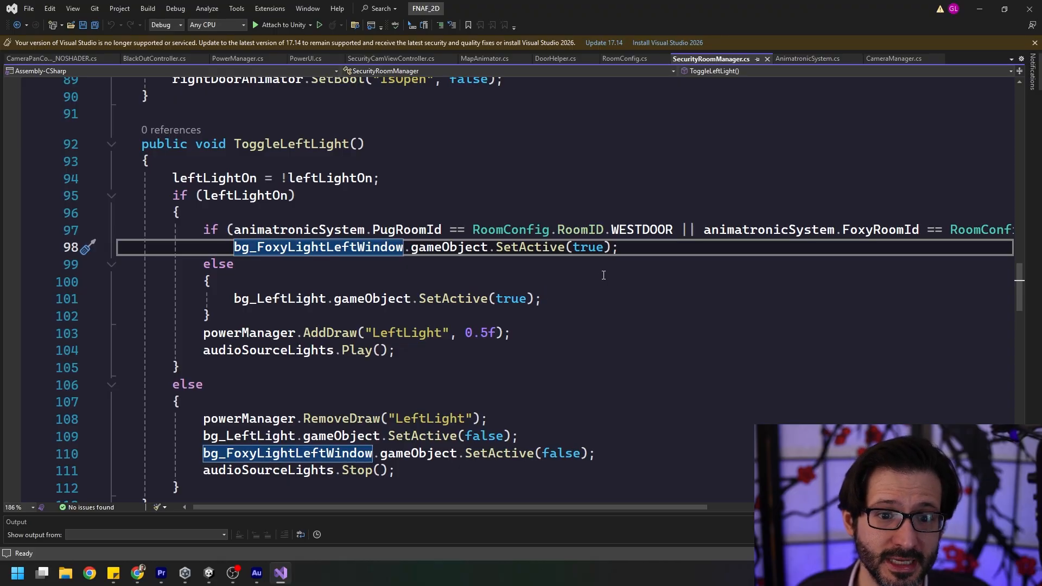
{"action": "left_click_drag", "start_coordinate": [559, 316], "coordinate": [567, 270]}
{"action": "left_click", "coordinate": [576, 303]}
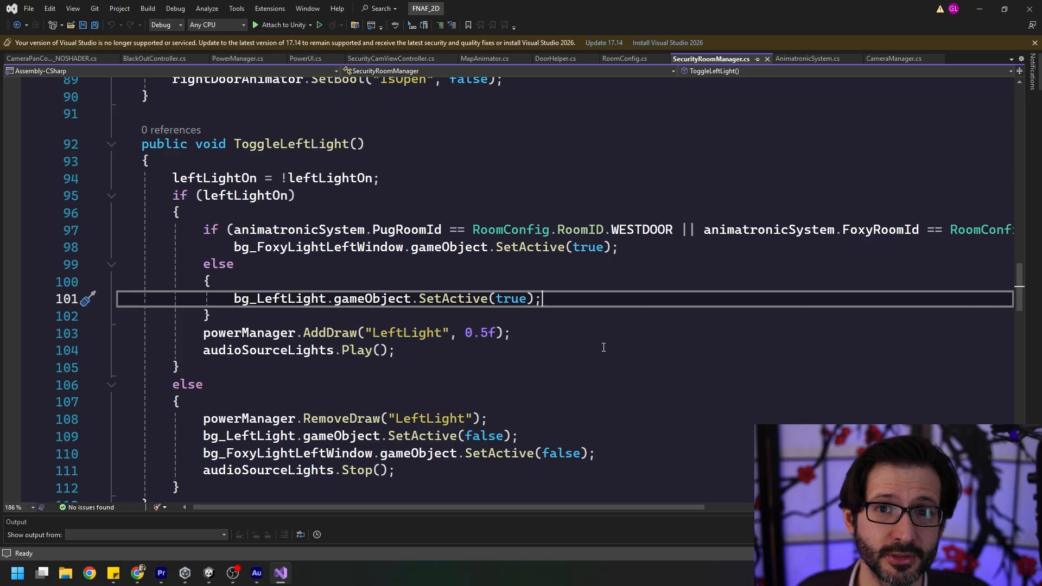
Highlight the powerManager.AddDraw call for "LeftLight" and the audioSourceLights.Play call in ToggleLeftLight.
{"action": "scroll", "coordinate": [430, 299], "scroll_direction": "down", "scroll_amount": 1}
{"action": "left_click", "coordinate": [430, 299]}
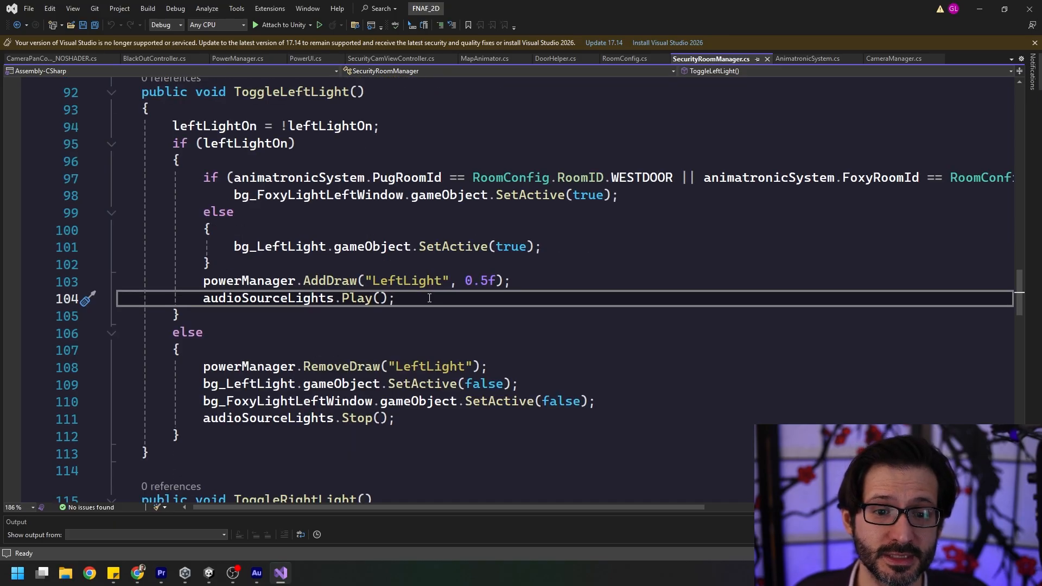
{"action": "left_click_drag", "start_coordinate": [203, 280], "coordinate": [541, 289]}
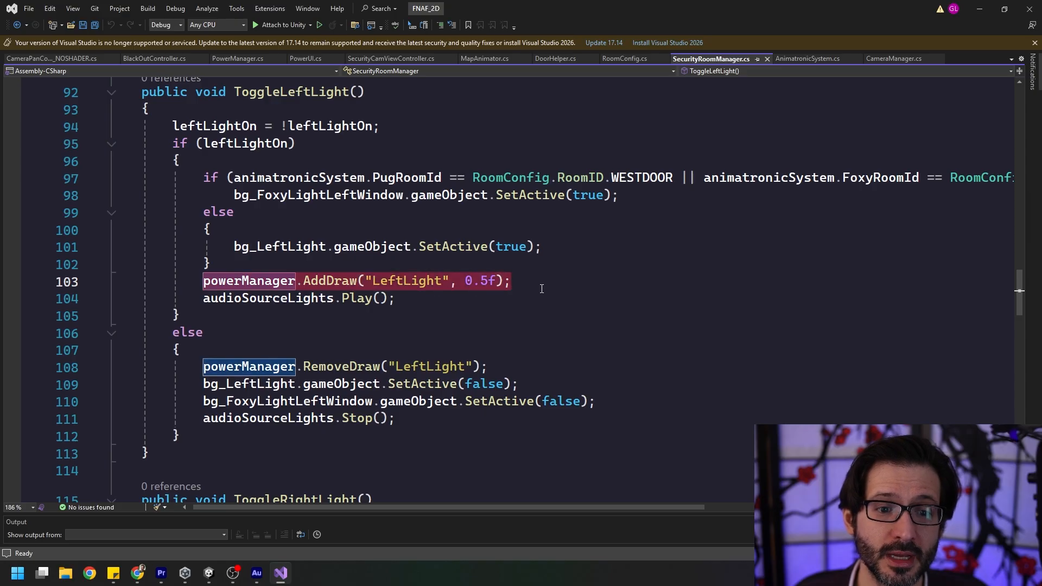
{"action": "left_click", "coordinate": [542, 289]}
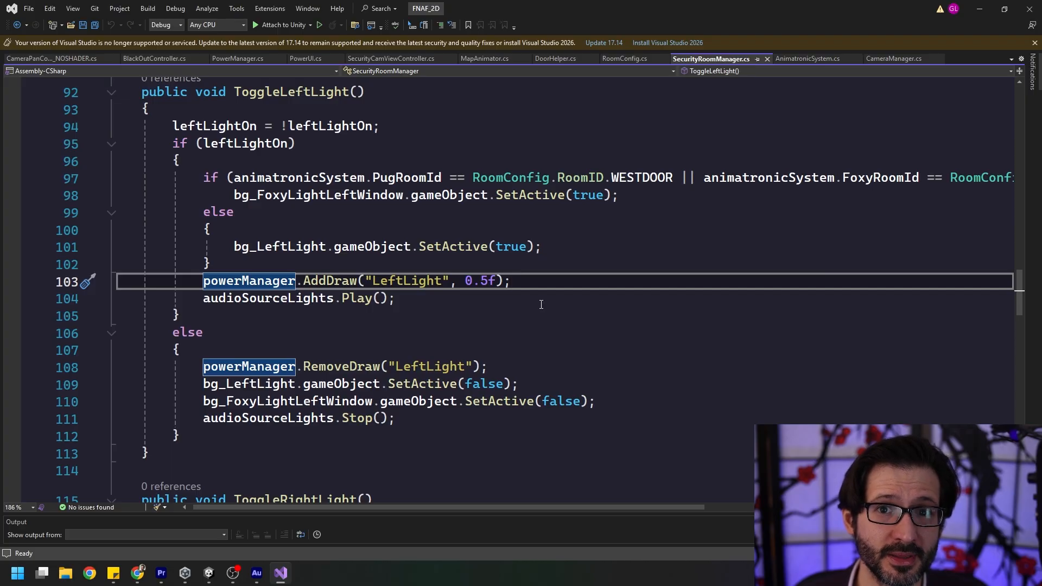
{"action": "left_click", "coordinate": [228, 298]}
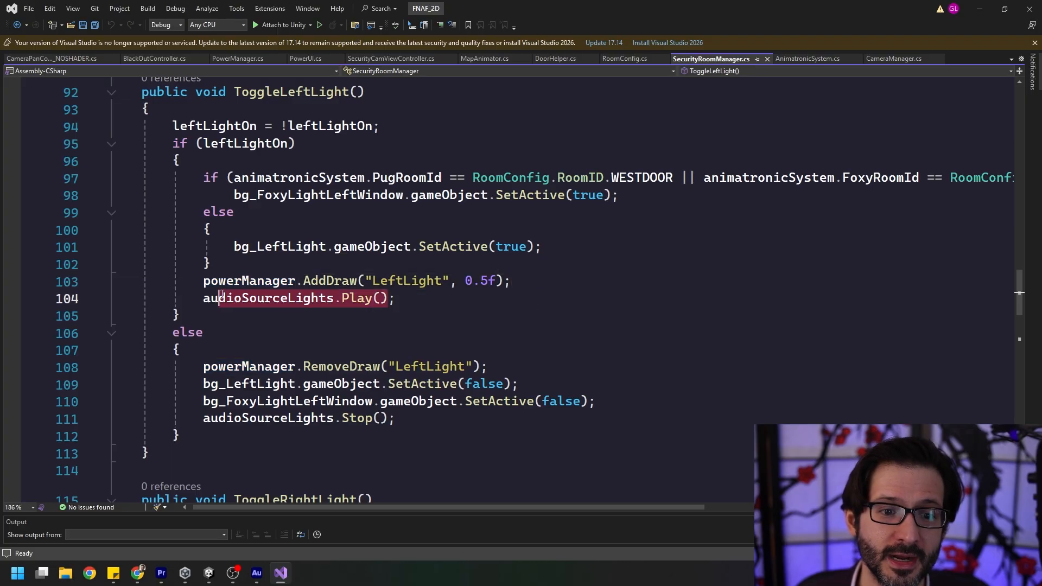
{"action": "left_click", "coordinate": [435, 296]}
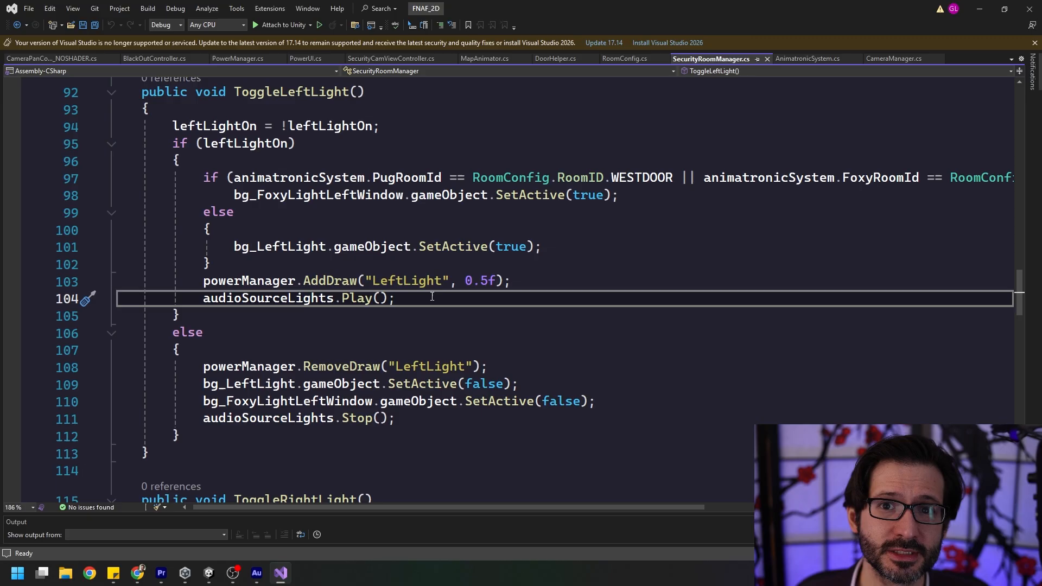
Highlight the else block of ToggleLeftLight that removes the power draw and hides the light images, including the audioSourceLights.Stop call.
{"action": "scroll", "coordinate": [441, 301], "scroll_direction": "down", "scroll_amount": 2}
{"action": "left_click", "coordinate": [442, 316]}
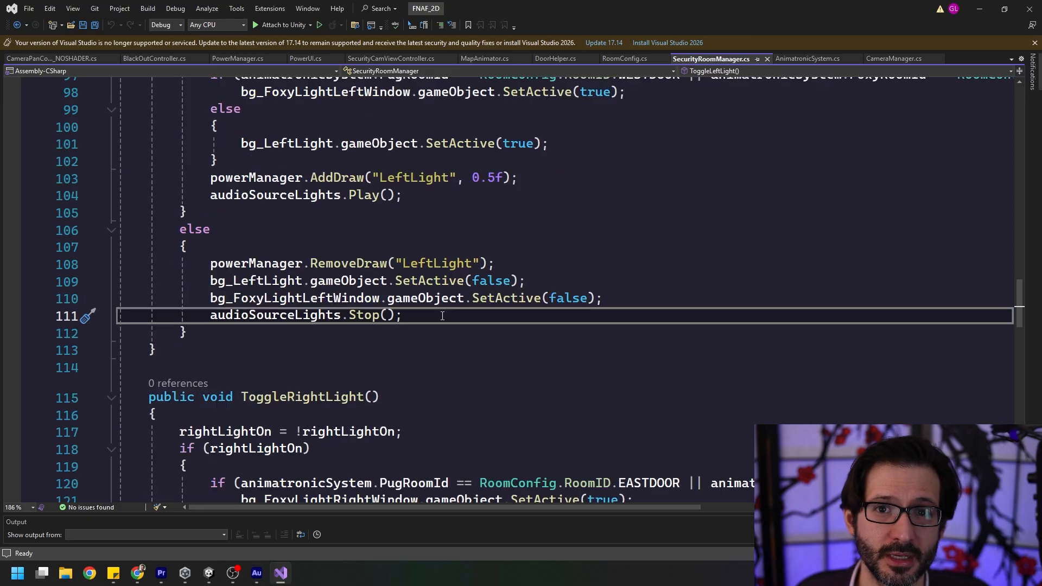
{"action": "left_click_drag", "start_coordinate": [472, 318], "coordinate": [149, 263]}
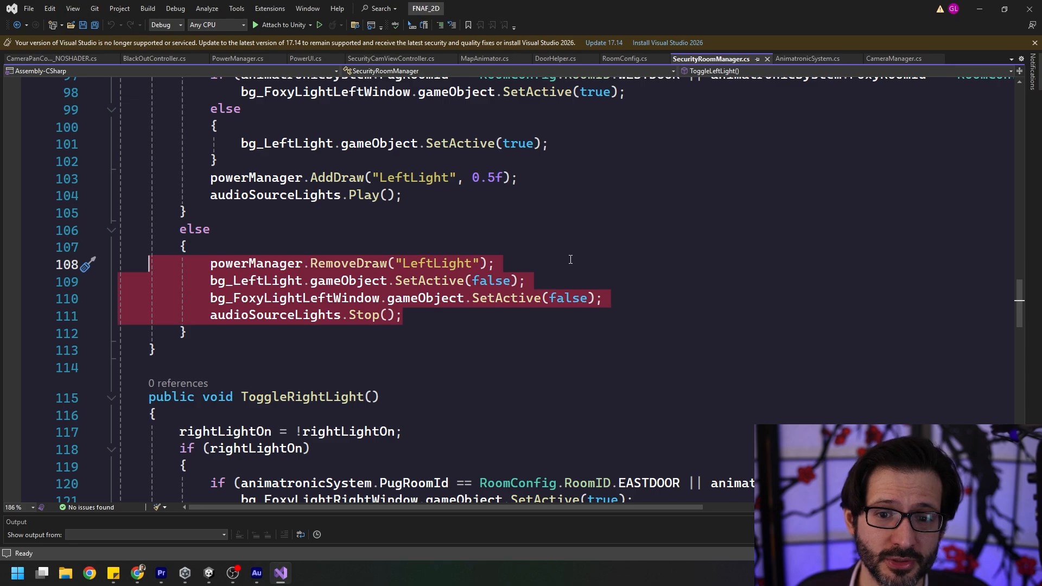
{"action": "left_click", "coordinate": [570, 277]}
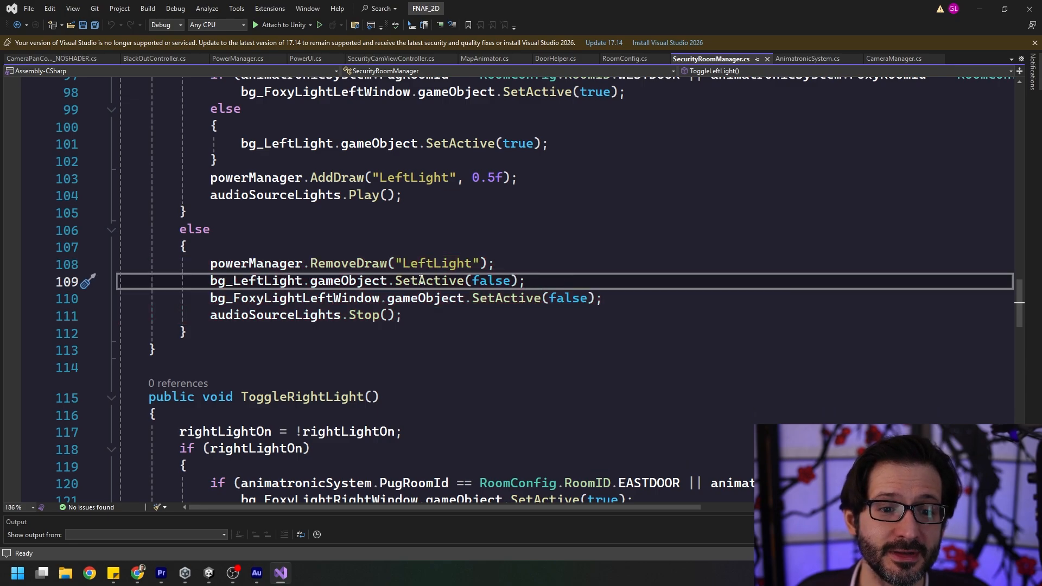
{"action": "left_click", "coordinate": [514, 310]}
{"action": "key", "text": "shift+Home"}
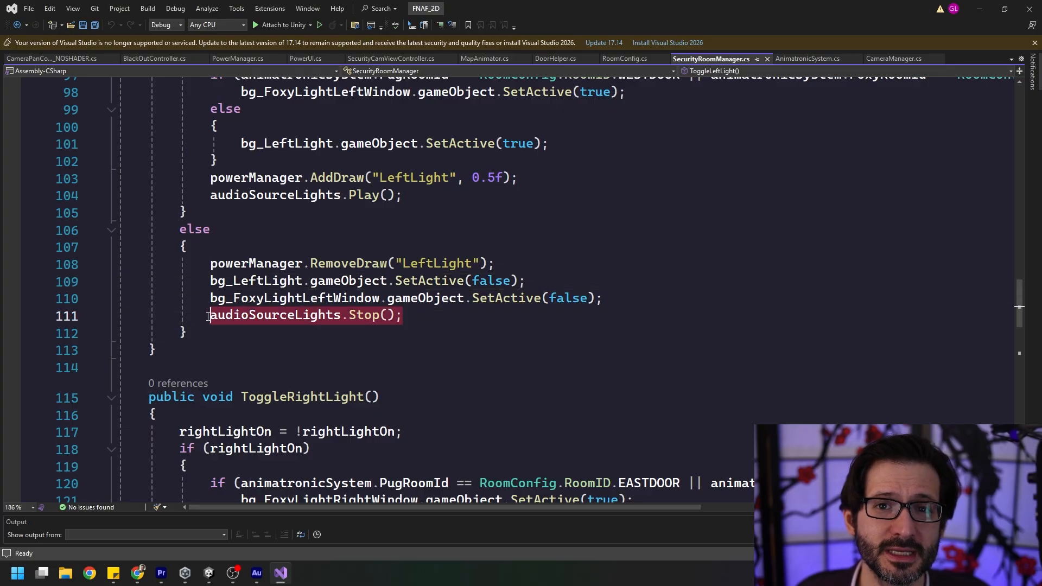
{"action": "left_click_drag", "start_coordinate": [403, 316], "coordinate": [212, 318]}
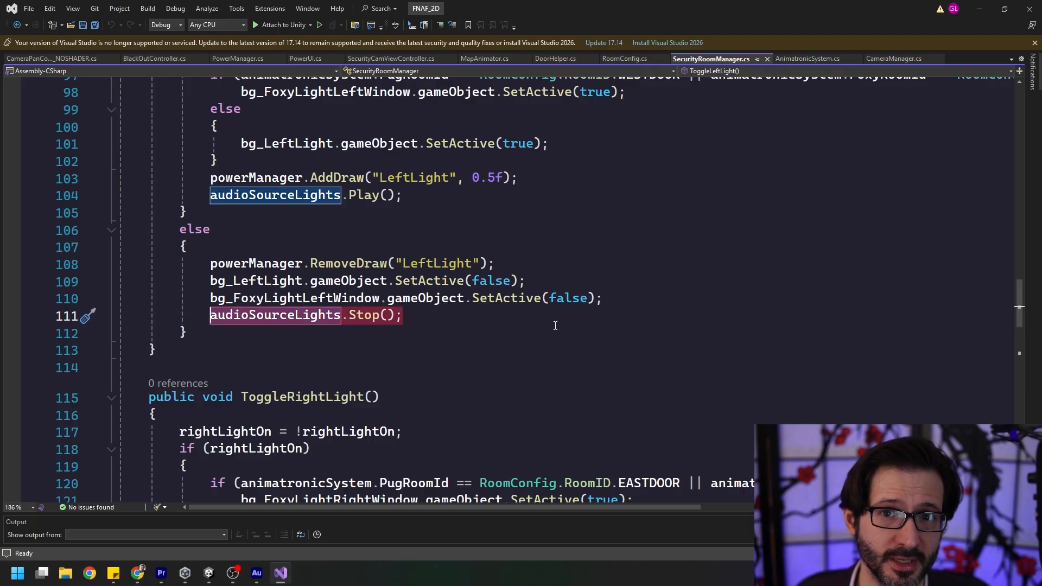
Point out the EASTDOOR room ID in the condition of the ToggleRightLight method.
{"action": "scroll", "coordinate": [555, 326], "scroll_direction": "down", "scroll_amount": 5}
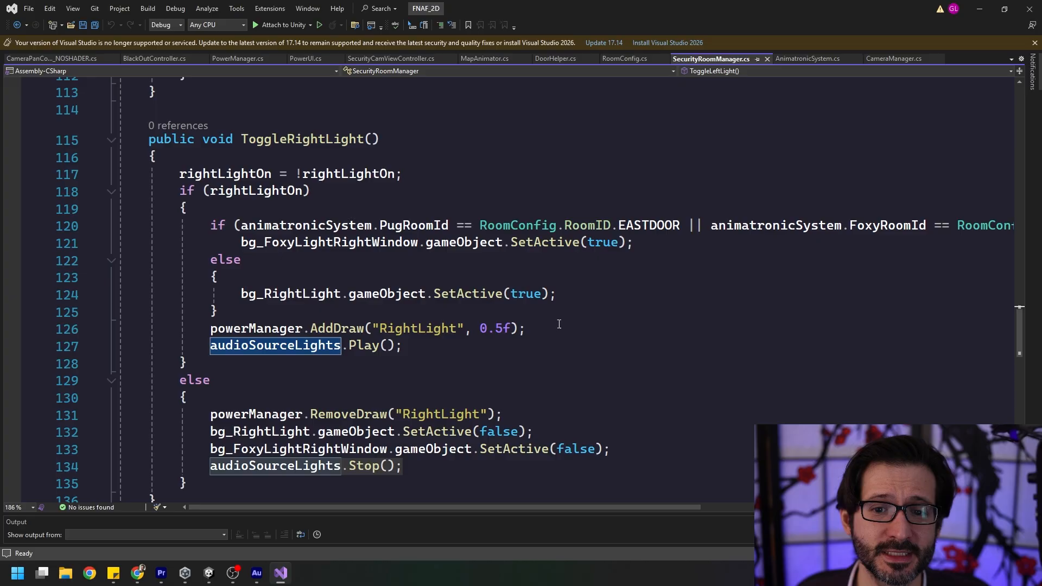
{"action": "double_click", "coordinate": [637, 225]}
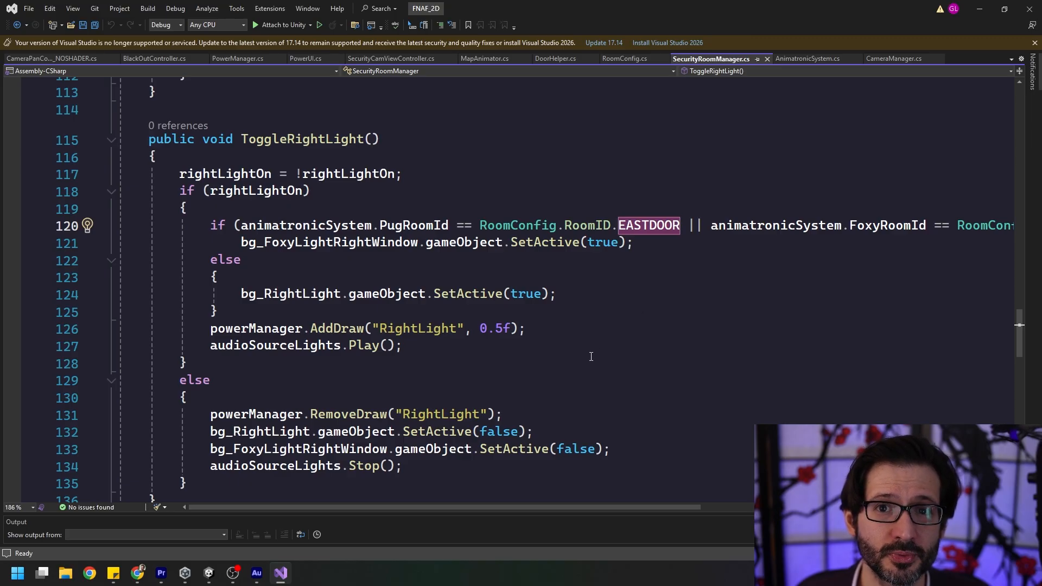
Review the ToggleRightDoor method, highlighting its Transitioning check and SetBool call and pointing out the IsOpen branch.
{"action": "scroll", "coordinate": [591, 356], "scroll_direction": "down", "scroll_amount": 8}
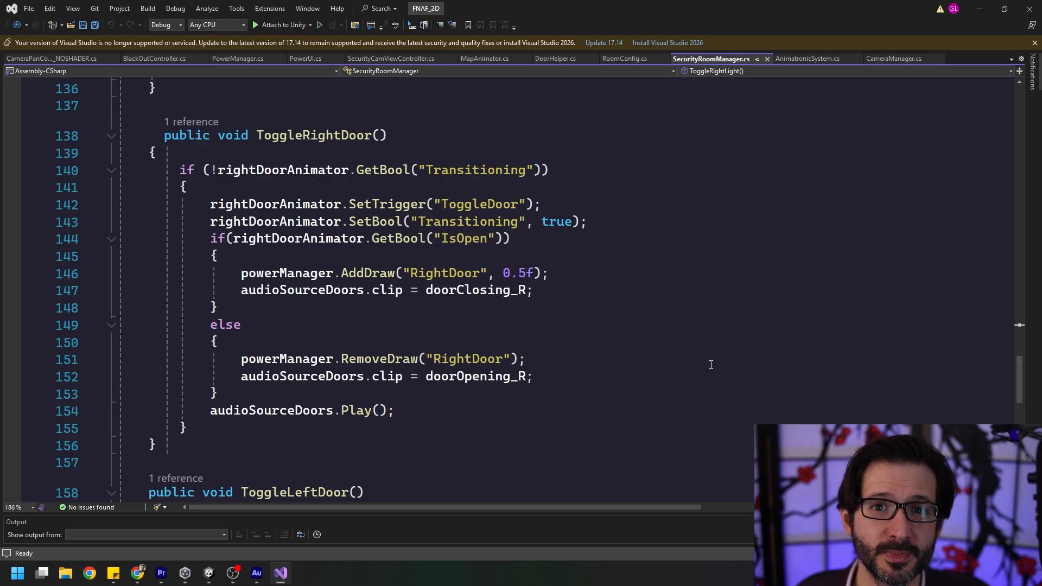
{"action": "left_click_drag", "start_coordinate": [542, 170], "coordinate": [211, 171]}
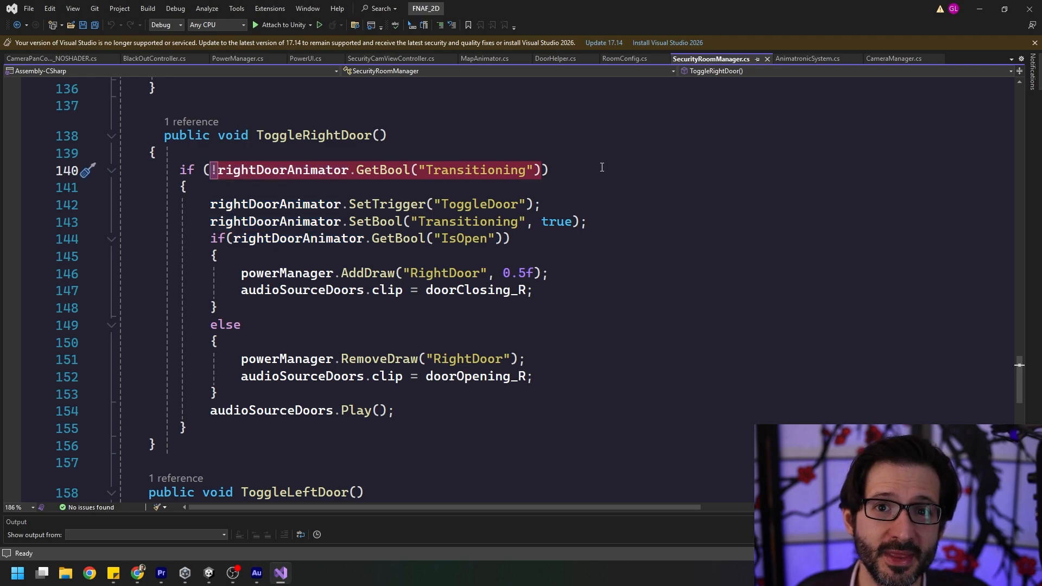
{"action": "left_click", "coordinate": [582, 205]}
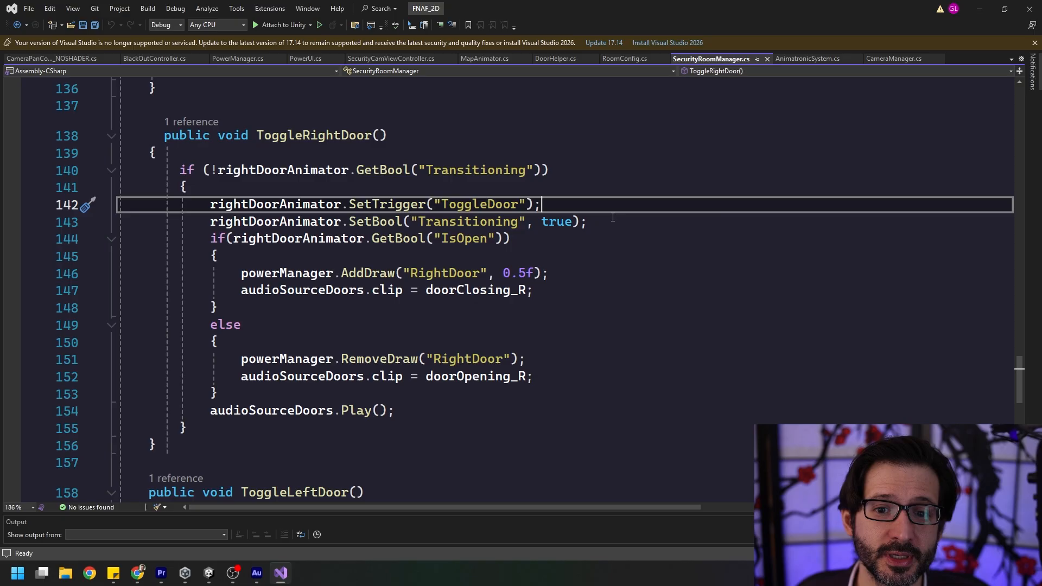
{"action": "left_click_drag", "start_coordinate": [587, 222], "coordinate": [211, 221]}
{"action": "left_click", "coordinate": [599, 238]}
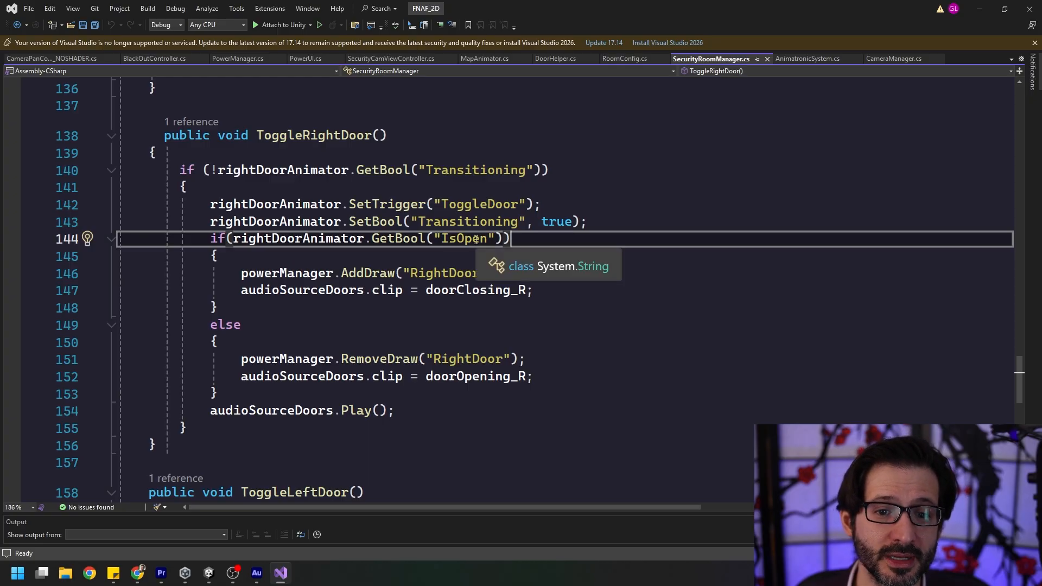
{"action": "left_click", "coordinate": [586, 293]}
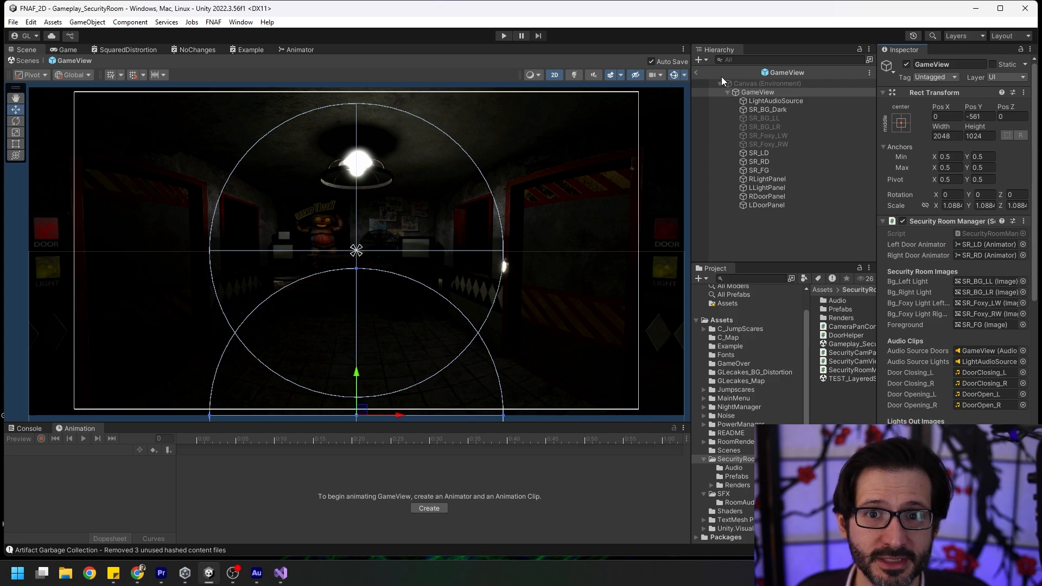
In Unity, leave the GameView prefab, select SecurityCamView under Canvas_Background, and open its prefab for editing.
{"action": "left_click", "coordinate": [696, 72]}
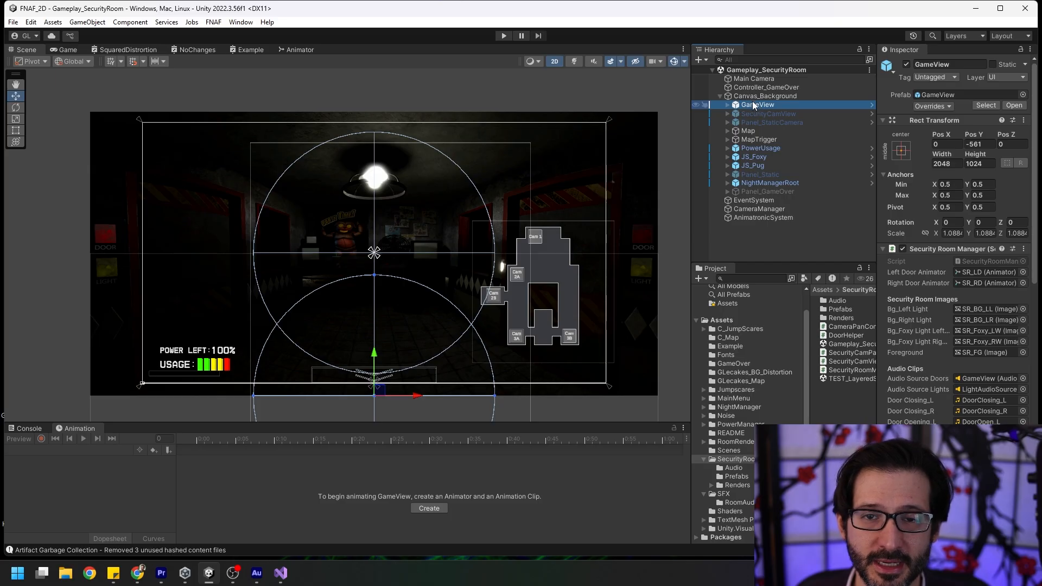
{"action": "key", "text": "Down"}
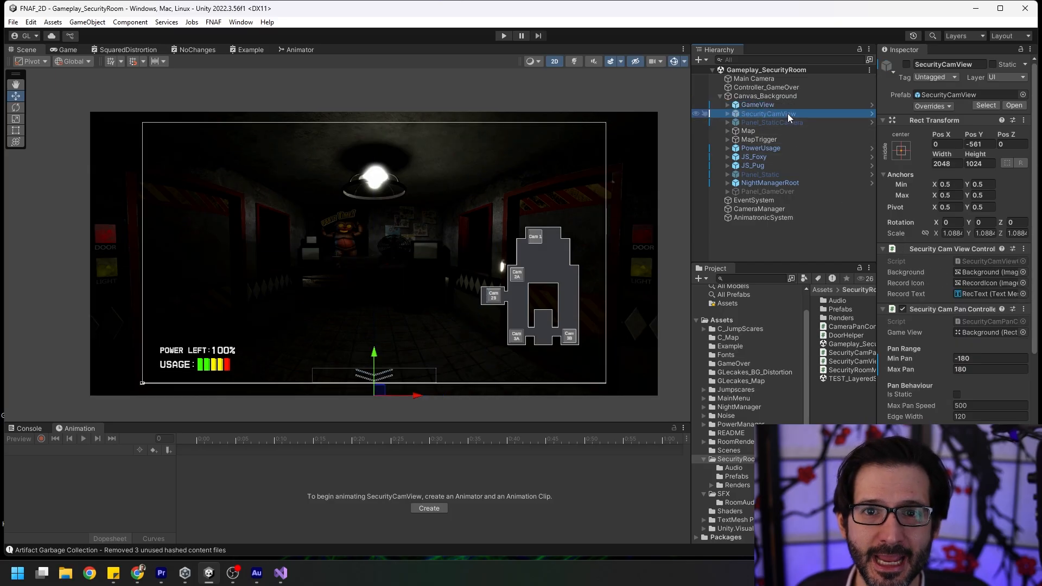
{"action": "left_click_drag", "start_coordinate": [687, 132], "coordinate": [657, 132]}
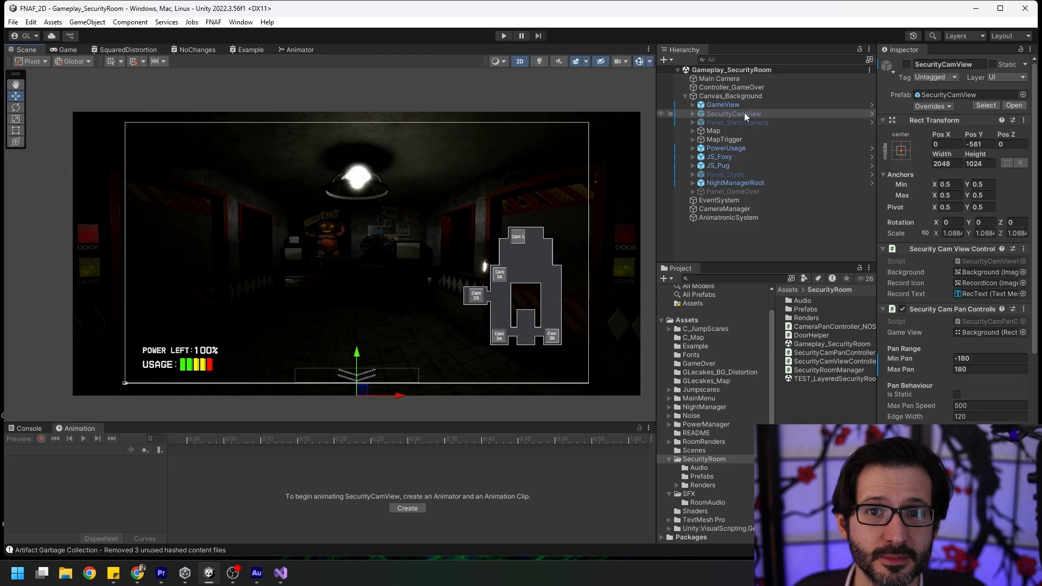
{"action": "left_click", "coordinate": [1012, 105]}
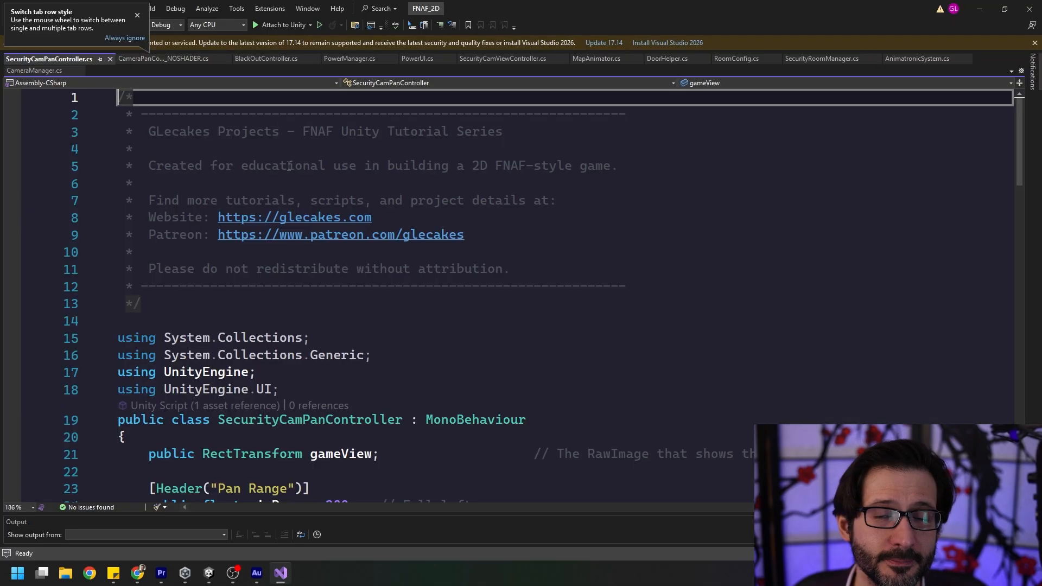
Highlight the isStatic early return in the Update method of SecurityCamPanController.cs and switch back to the SecurityCamView prefab in Unity.
{"action": "scroll", "coordinate": [428, 305], "scroll_direction": "down", "scroll_amount": 8}
{"action": "scroll", "coordinate": [430, 305], "scroll_direction": "down", "scroll_amount": 7}
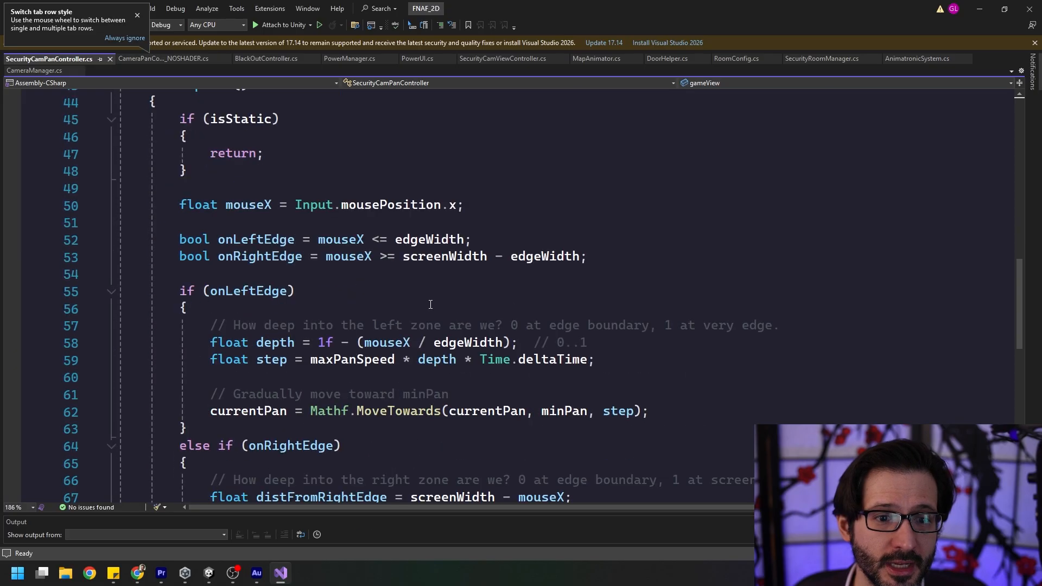
{"action": "scroll", "coordinate": [337, 209], "scroll_direction": "up", "scroll_amount": 1}
{"action": "left_click", "coordinate": [244, 223]}
{"action": "left_click_drag", "start_coordinate": [244, 223], "coordinate": [125, 154]}
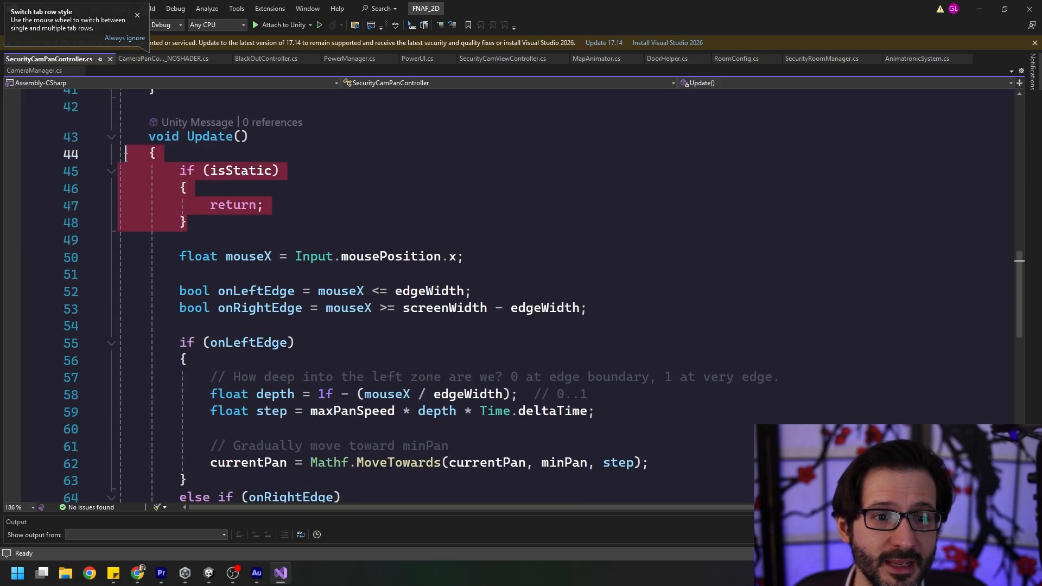
{"action": "left_click", "coordinate": [137, 14]}
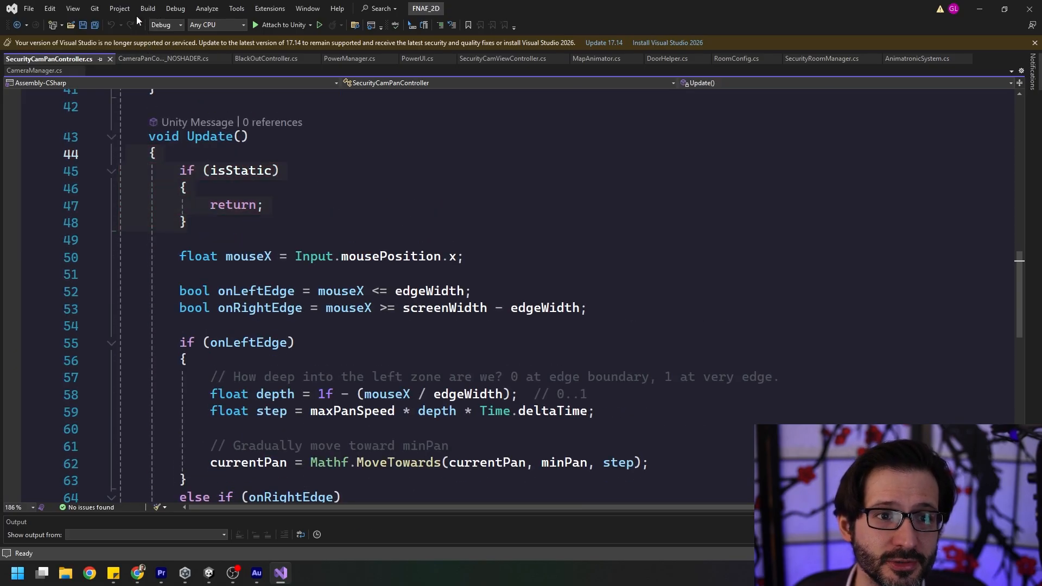
{"action": "left_click", "coordinate": [350, 205]}
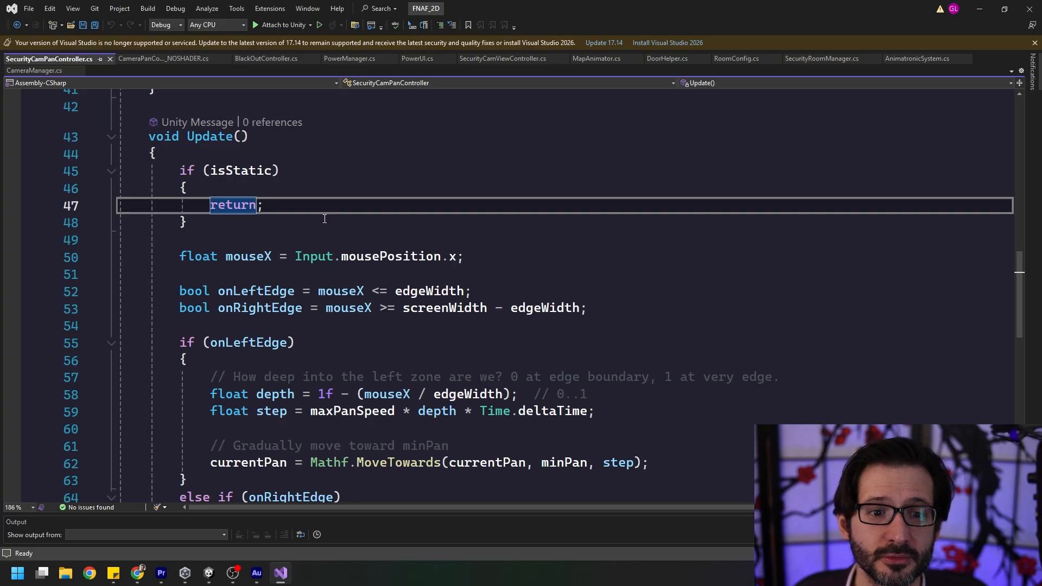
{"action": "scroll", "coordinate": [350, 217], "scroll_direction": "down", "scroll_amount": 7}
{"action": "scroll", "coordinate": [435, 284], "scroll_direction": "up", "scroll_amount": 3}
{"action": "scroll", "coordinate": [435, 284], "scroll_direction": "up", "scroll_amount": 5}
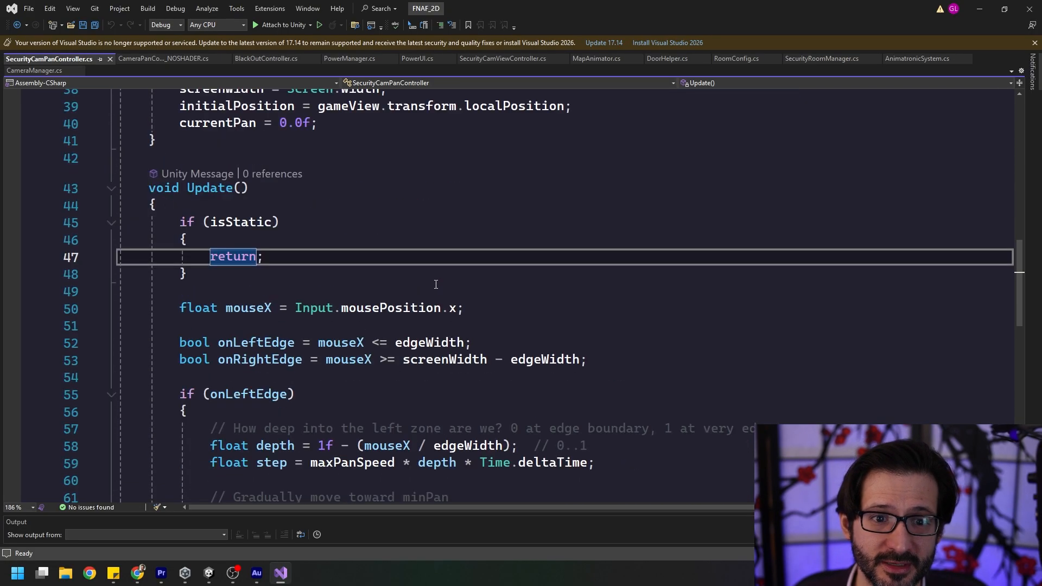
{"action": "key", "text": "alt+Tab"}
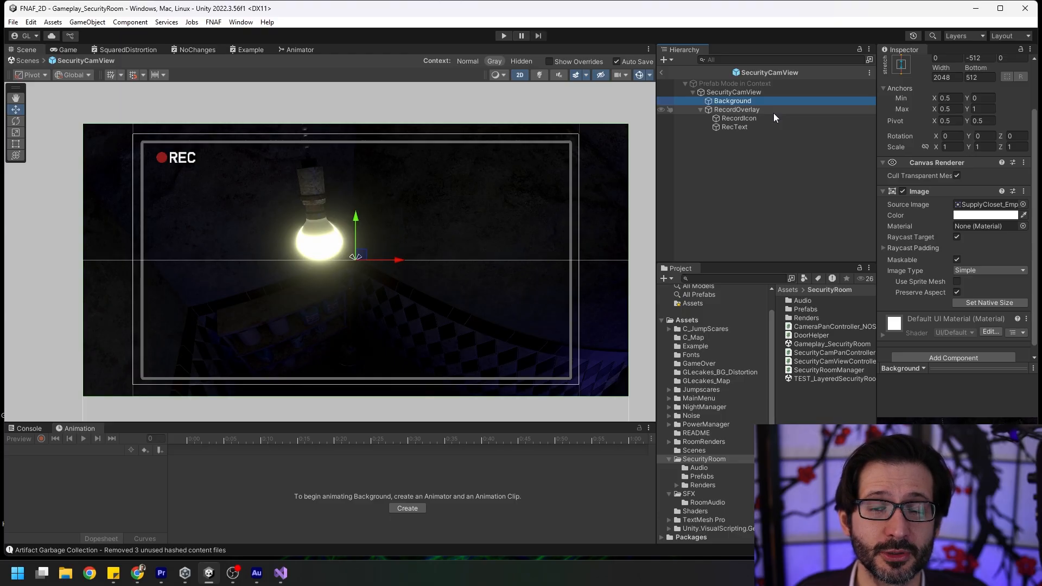
Inspect the RecordOverlay object of the SecurityCamView prefab and its RecordIcon and RecText children.
{"action": "left_click", "coordinate": [749, 110]}
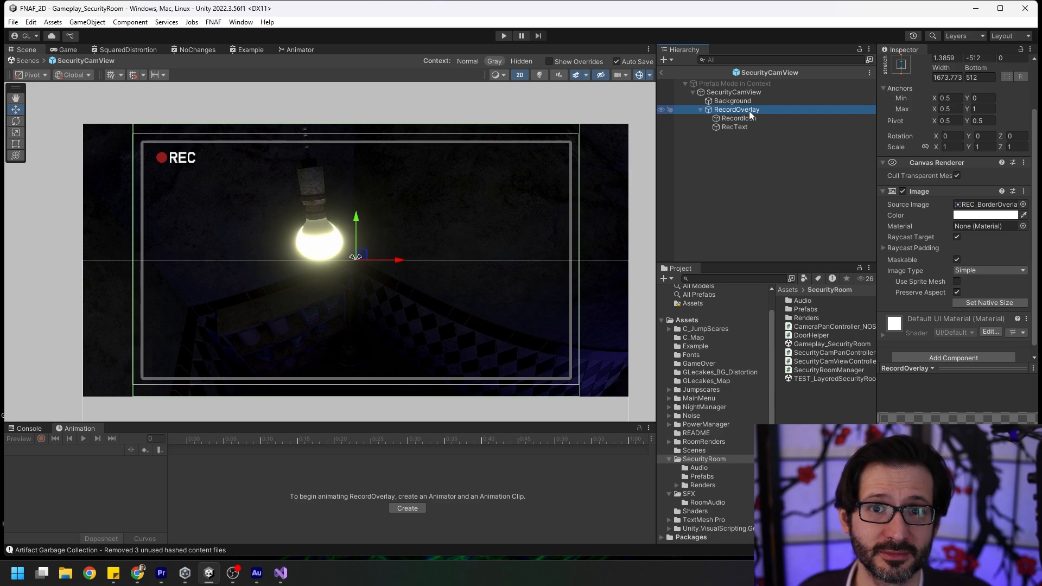
{"action": "left_click", "coordinate": [752, 118]}
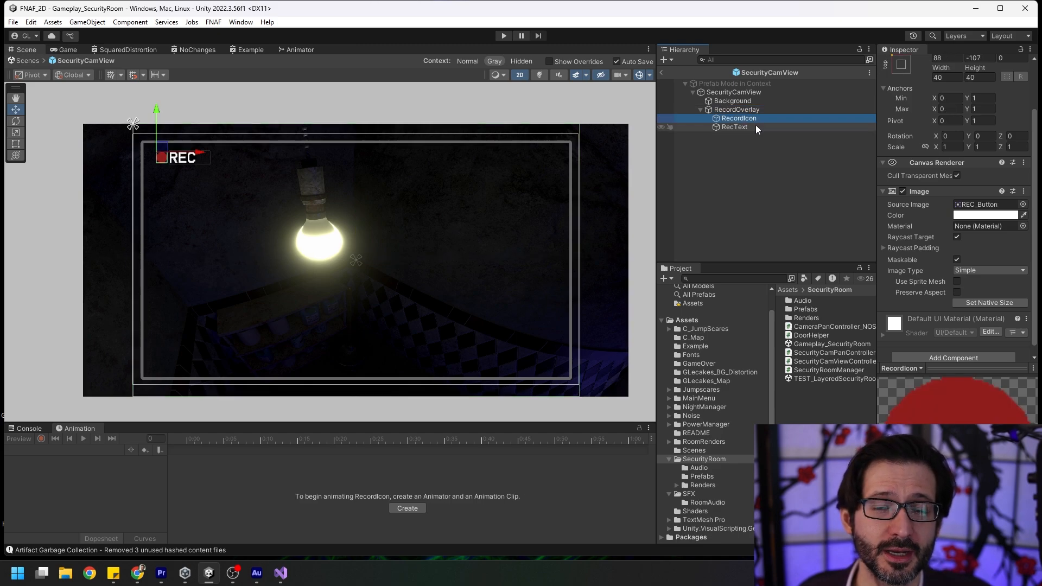
{"action": "left_click", "coordinate": [756, 126]}
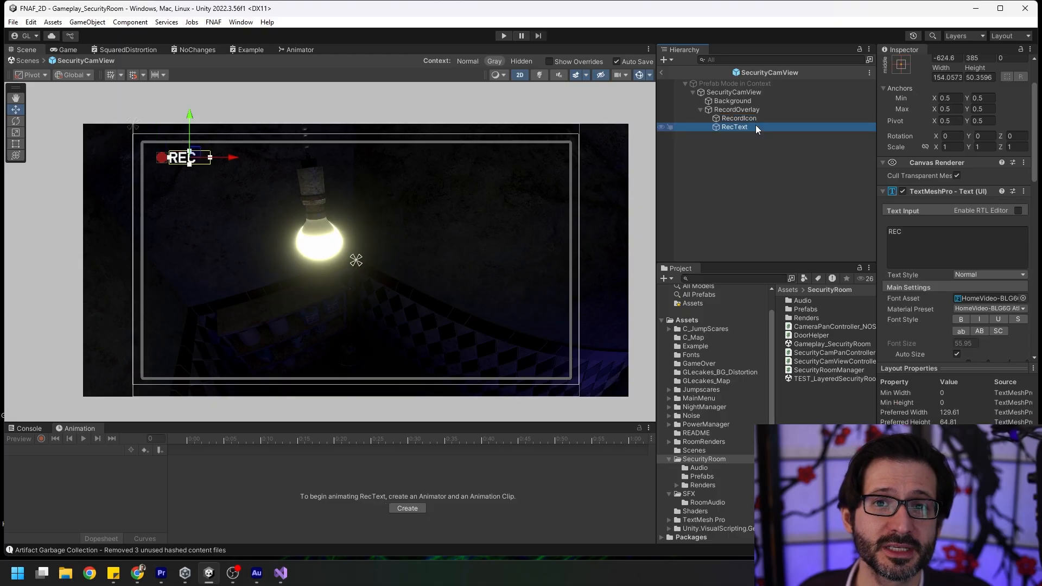
Open the Security Cam View Controller script from the SecurityCamView root and point out its background, recordIcon and recordText fields.
{"action": "left_click", "coordinate": [734, 92]}
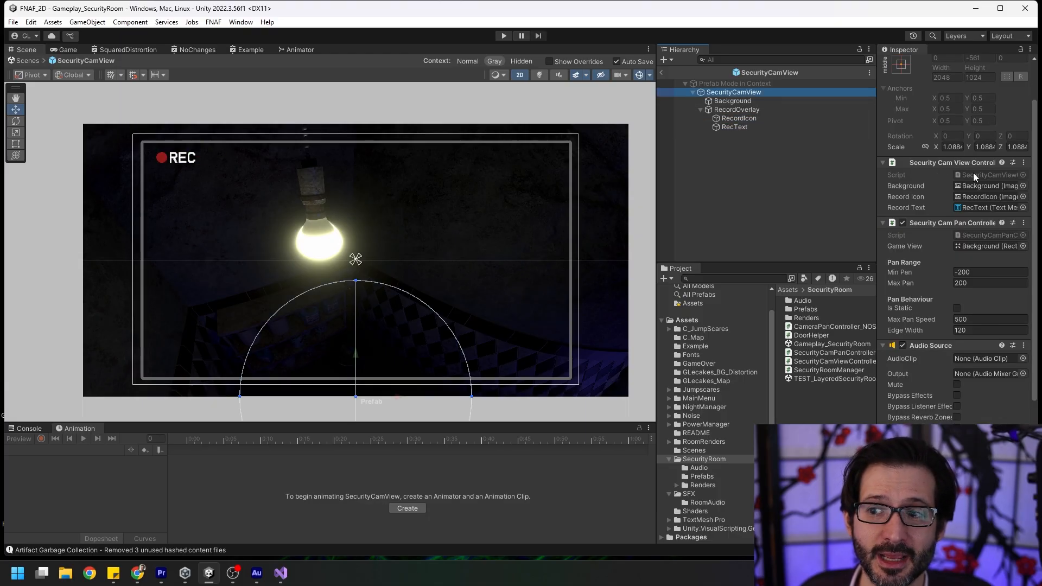
{"action": "double_click", "coordinate": [972, 173]}
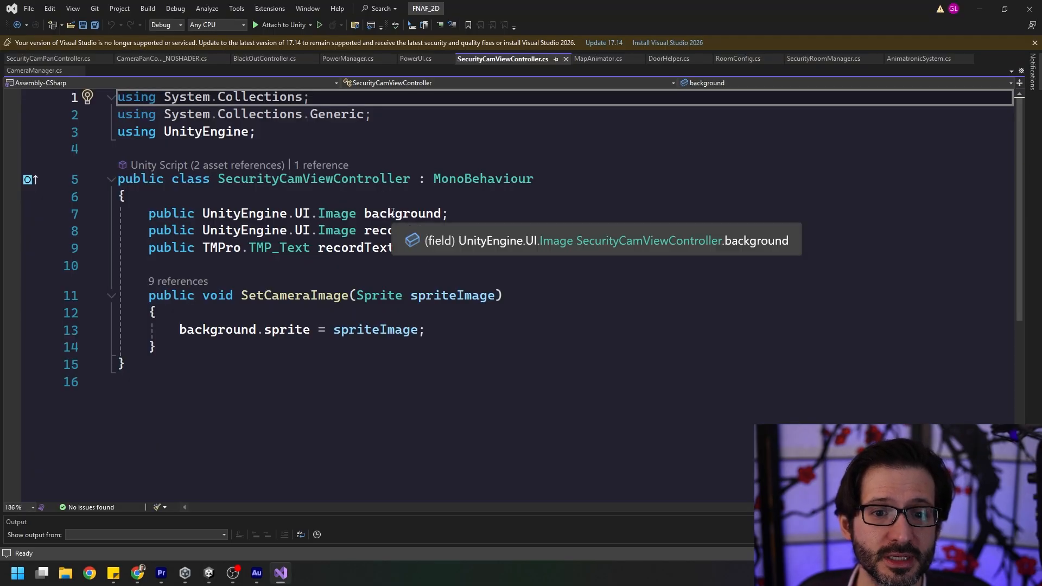
{"action": "left_click", "coordinate": [422, 214]}
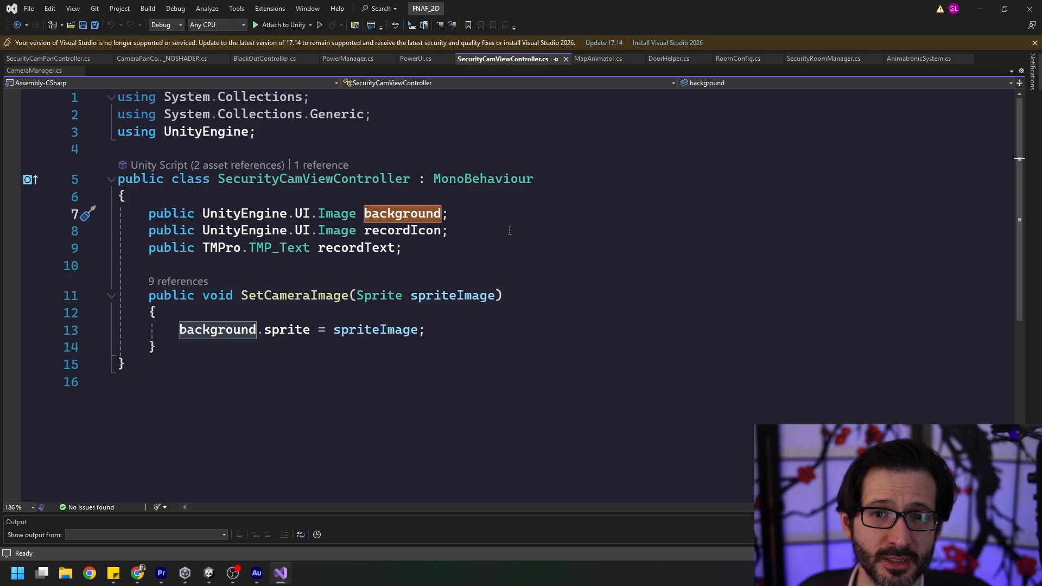
{"action": "left_click", "coordinate": [426, 244]}
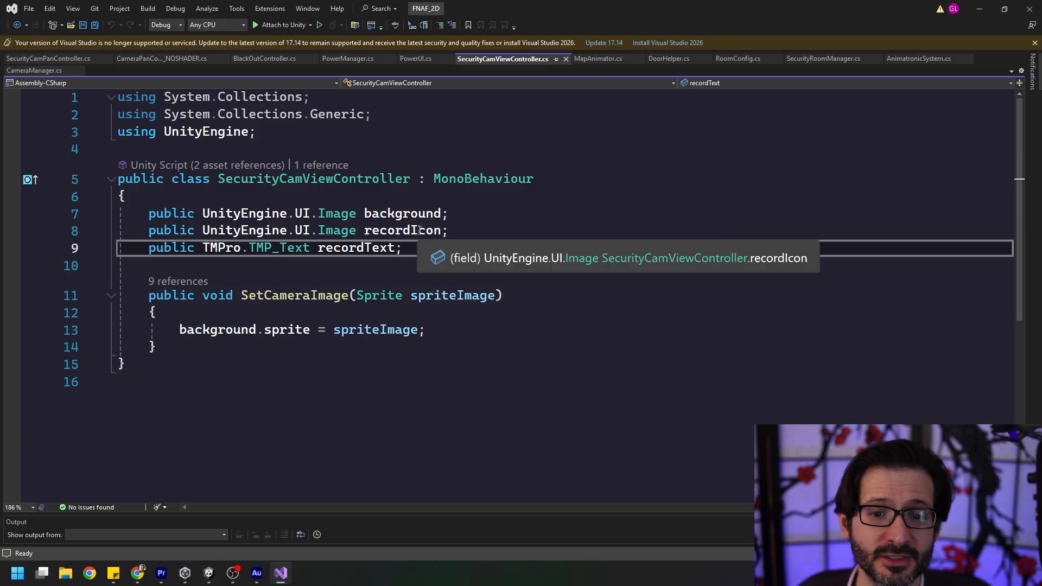
{"action": "double_click", "coordinate": [420, 230]}
{"action": "left_click", "coordinate": [474, 250]}
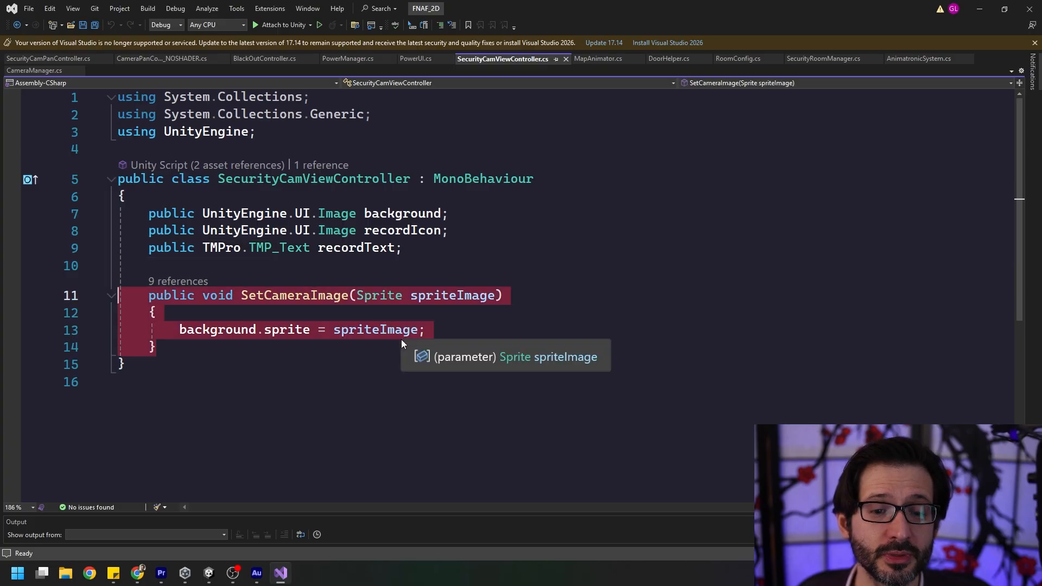
Finish reviewing the SetCameraImage method, return to Unity and leave the SecurityCamView prefab for the scene.
{"action": "left_click", "coordinate": [418, 348]}
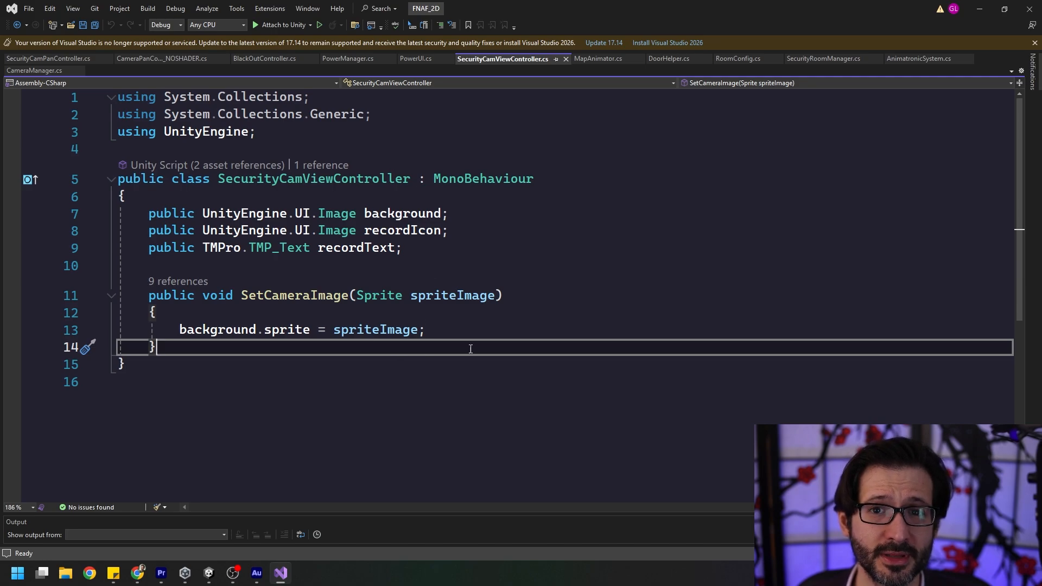
{"action": "left_click", "coordinate": [979, 9]}
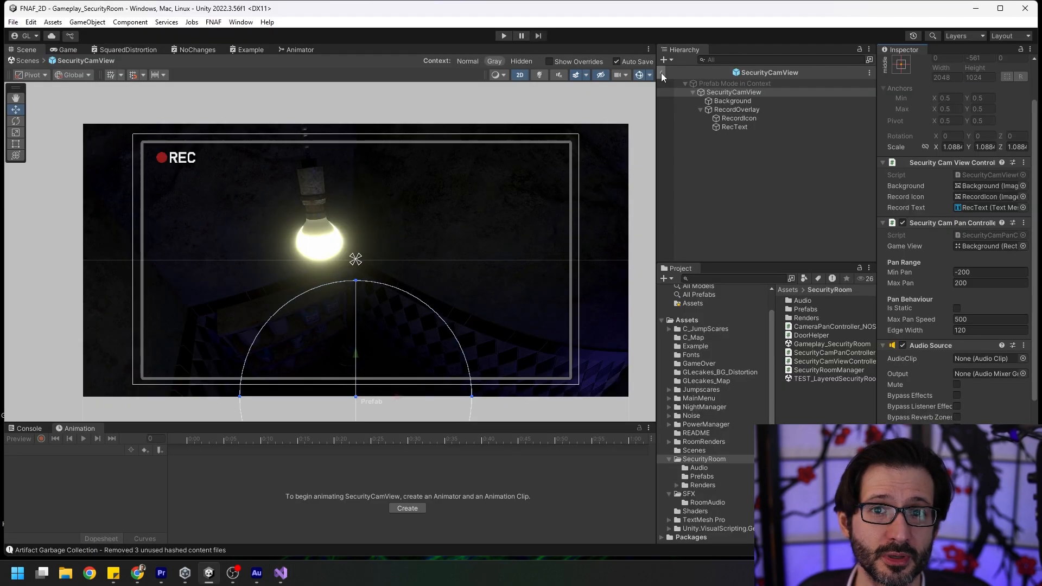
{"action": "left_click", "coordinate": [661, 73]}
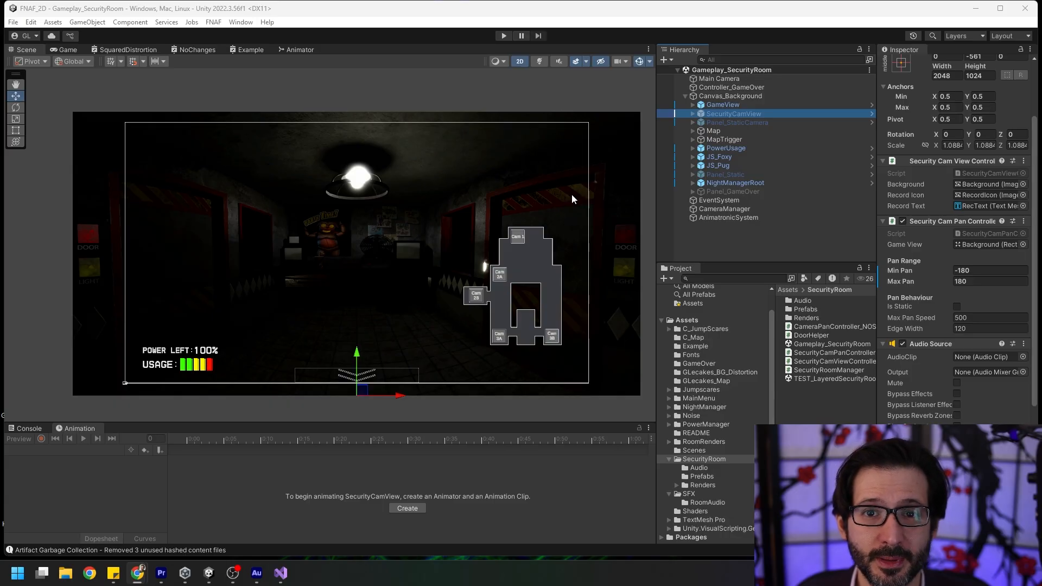
Expand the Map object under Canvas_Background and select its Cam_Stage child.
{"action": "left_click", "coordinate": [713, 131]}
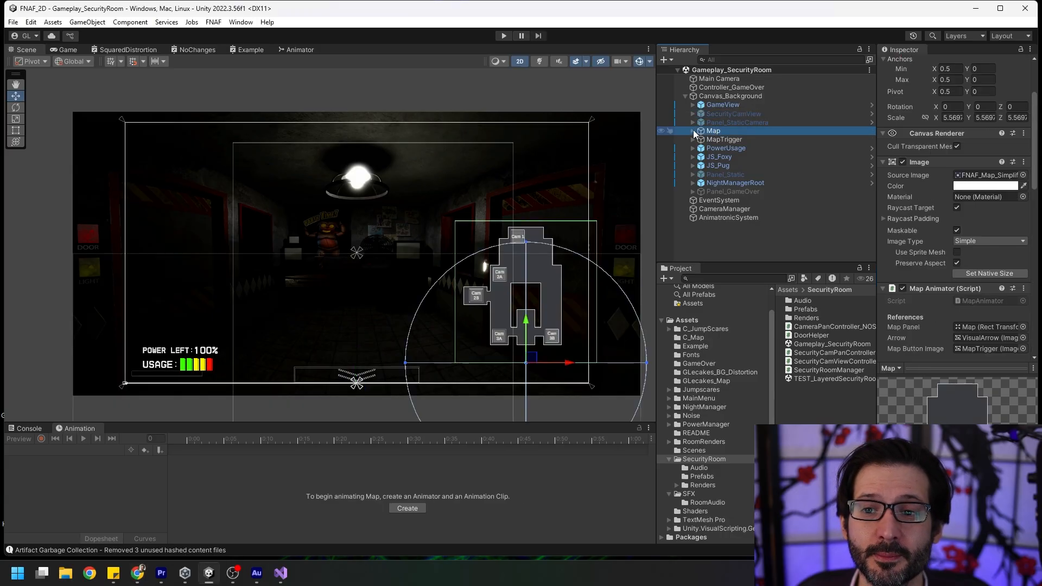
{"action": "left_click", "coordinate": [693, 131]}
{"action": "left_click", "coordinate": [747, 140]}
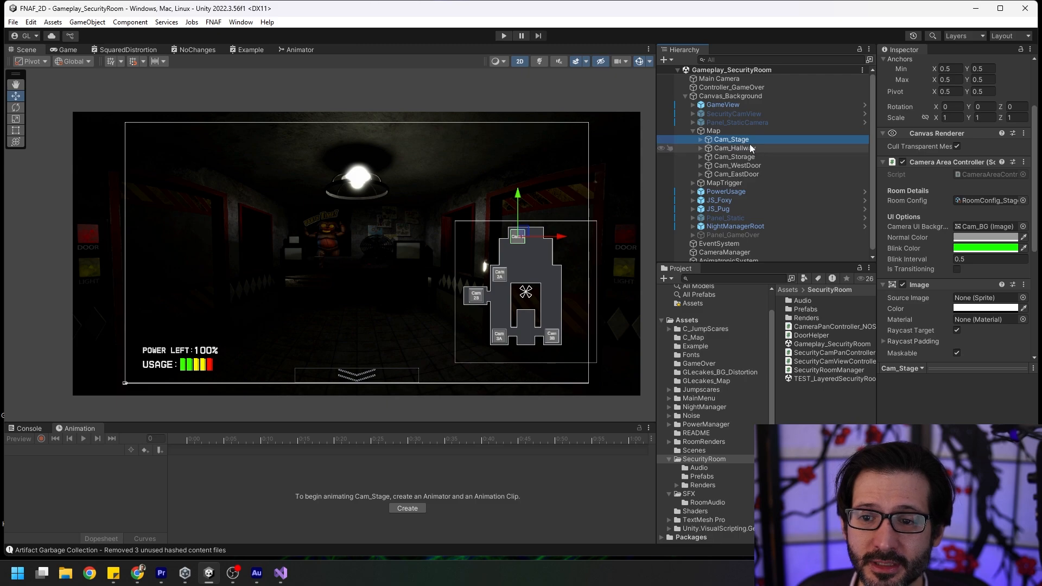
Open the Camera Area Controller script of Cam_Stage and point out the roomConfig field under the Room Details header.
{"action": "double_click", "coordinate": [975, 176]}
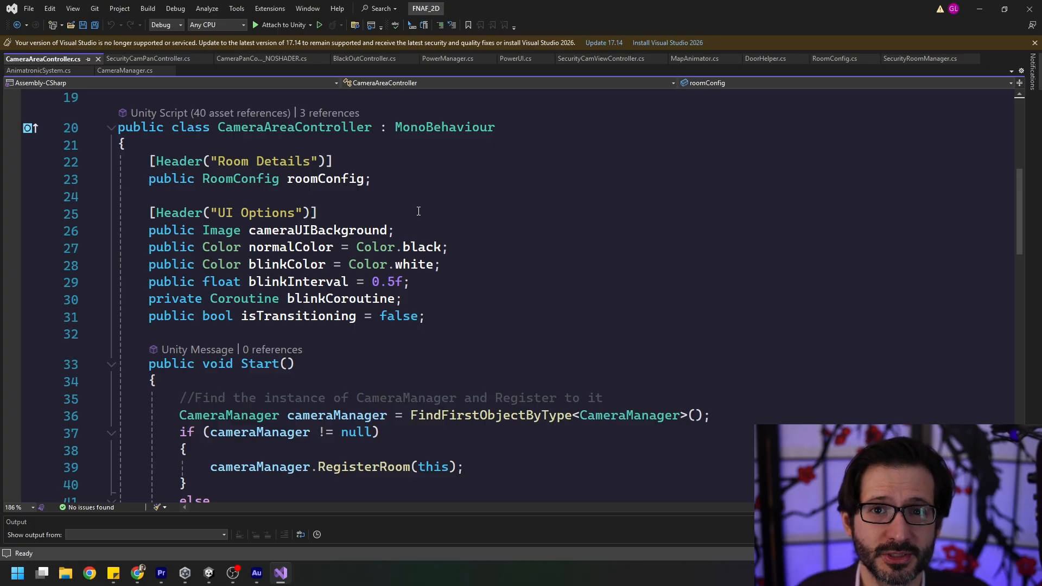
{"action": "left_click", "coordinate": [453, 184]}
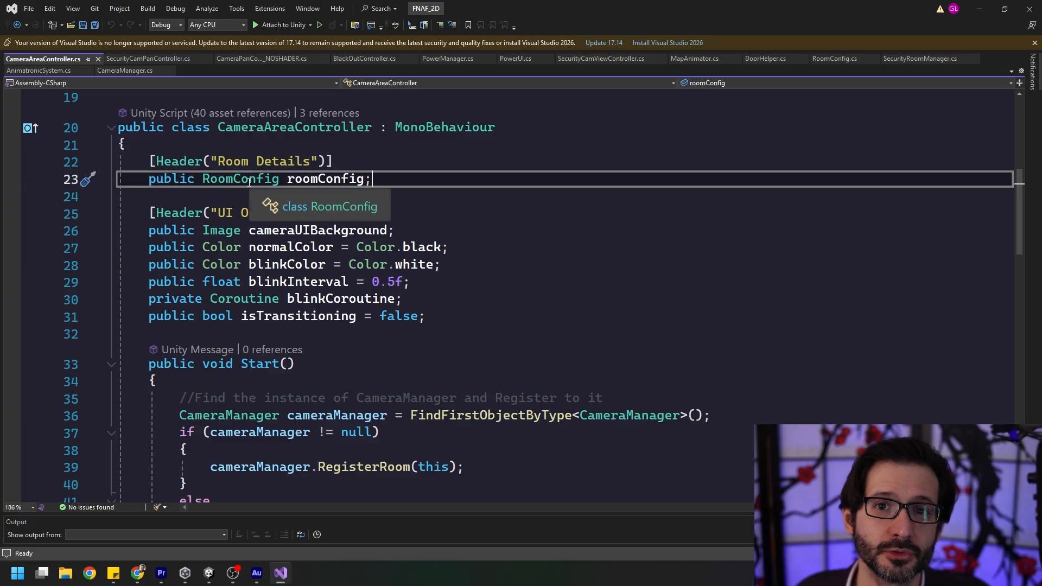
{"action": "left_click_drag", "start_coordinate": [347, 164], "coordinate": [131, 162]}
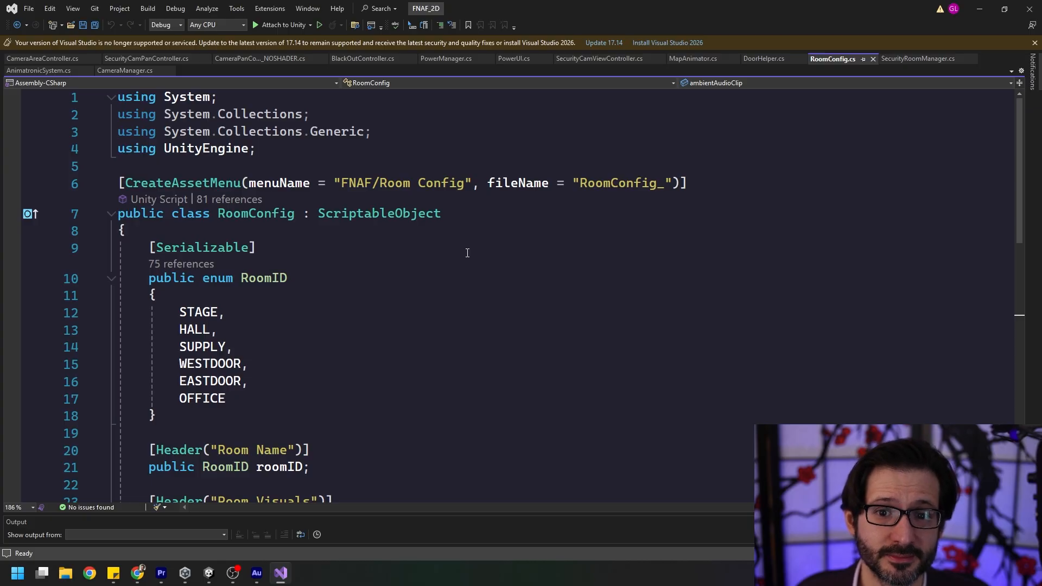
Highlight the RoomID enum, from STAGE to OFFICE, in RoomConfig.cs.
{"action": "left_click", "coordinate": [353, 364]}
{"action": "scroll", "coordinate": [319, 235], "scroll_direction": "down", "scroll_amount": 3}
{"action": "scroll", "coordinate": [304, 255], "scroll_direction": "up", "scroll_amount": 1}
{"action": "left_click_drag", "start_coordinate": [170, 313], "coordinate": [78, 170]}
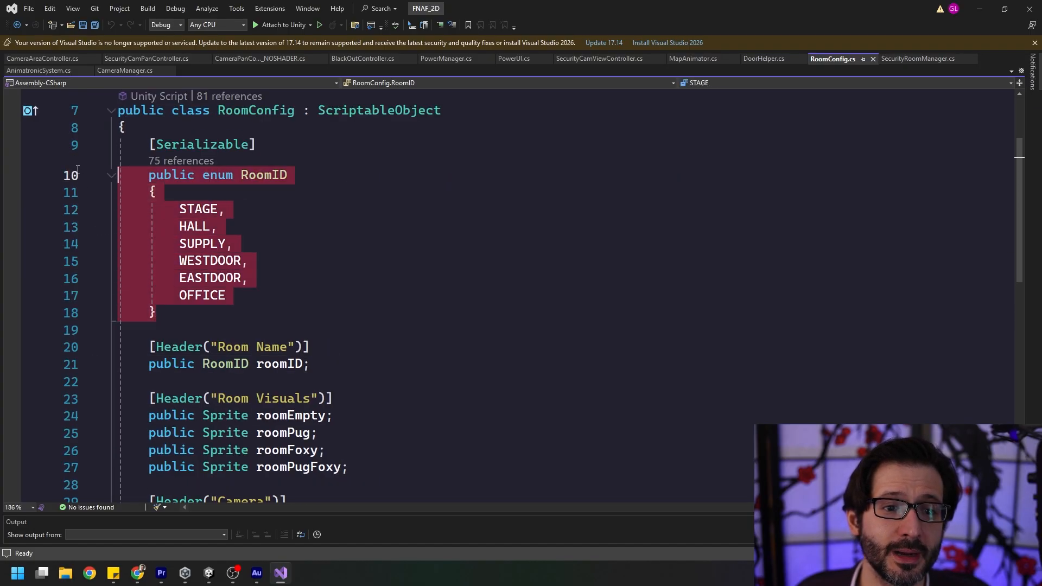
{"action": "left_click", "coordinate": [426, 243]}
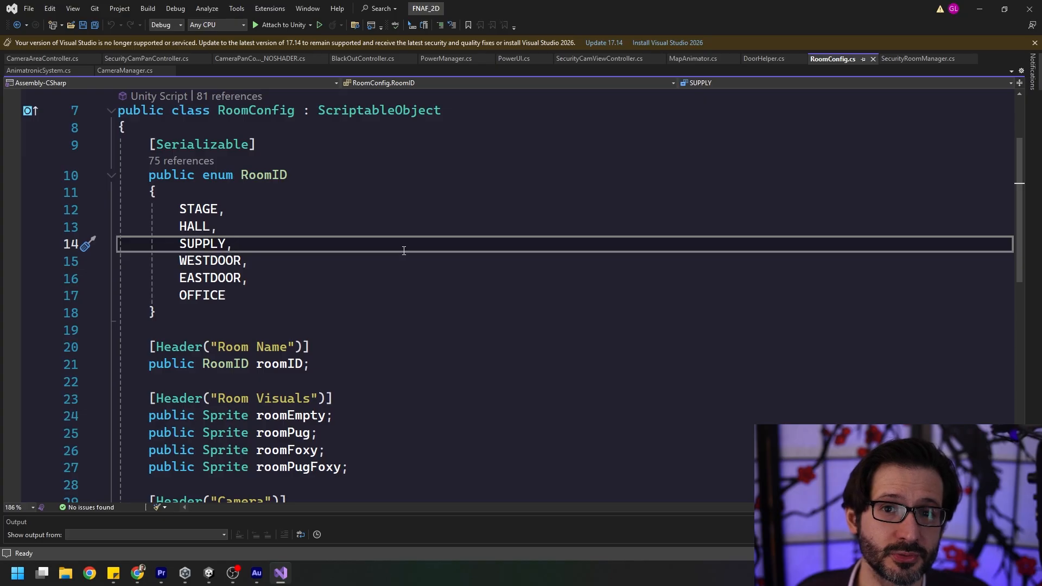
Highlight the Room Name, Room Visuals and Camera field groups in RoomConfig.cs one after another.
{"action": "scroll", "coordinate": [404, 250], "scroll_direction": "down", "scroll_amount": 3}
{"action": "left_click_drag", "start_coordinate": [309, 209], "coordinate": [137, 192]}
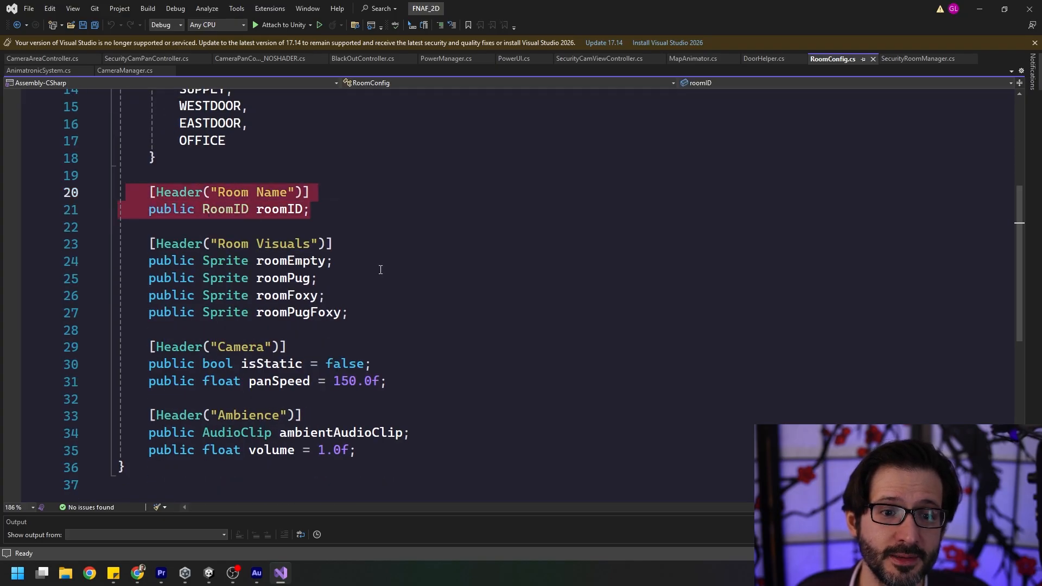
{"action": "left_click_drag", "start_coordinate": [348, 314], "coordinate": [119, 244]}
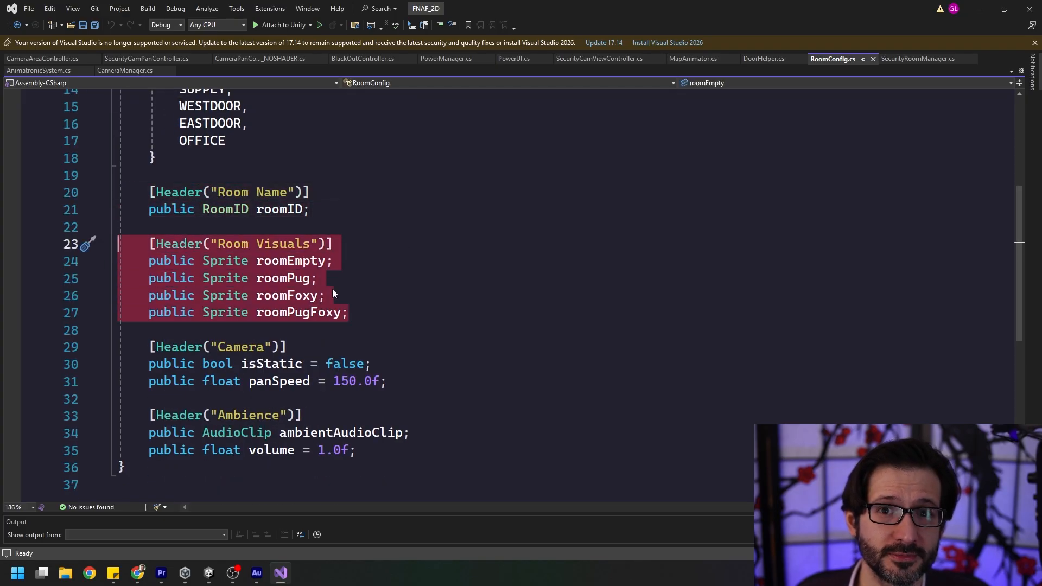
{"action": "left_click", "coordinate": [368, 312]}
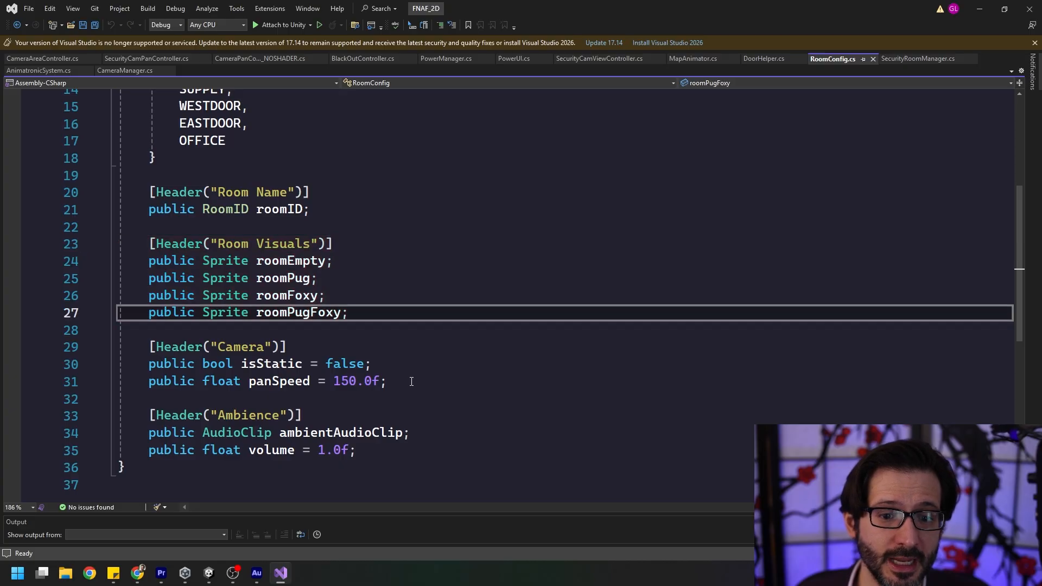
{"action": "left_click_drag", "start_coordinate": [412, 381], "coordinate": [414, 337]}
{"action": "left_click", "coordinate": [415, 346]}
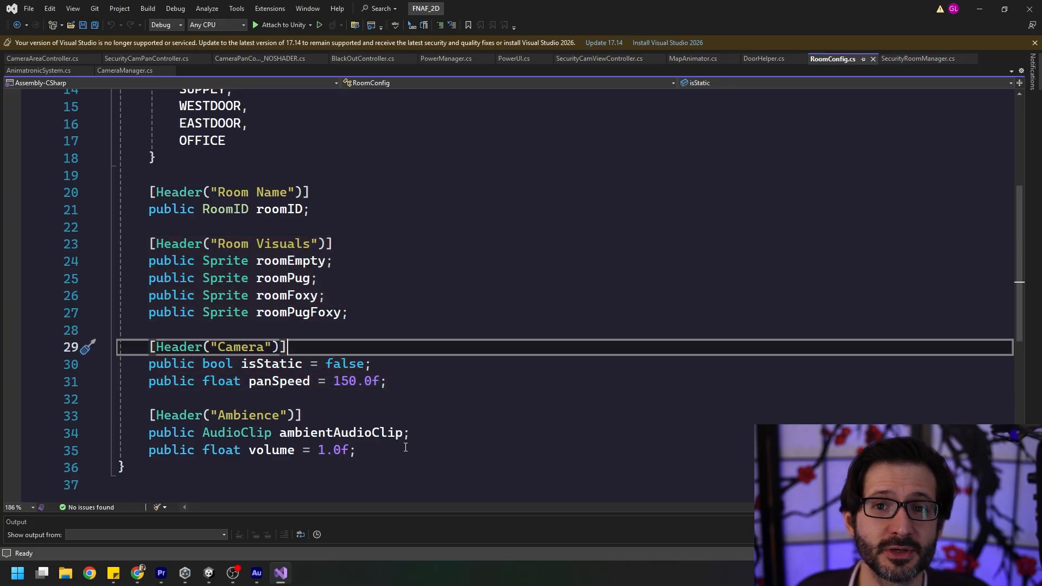
Return to CameraAreaController.cs and point out the cameraManager lookup and RegisterRoom call in the Start method.
{"action": "key", "text": "ctrl+Tab"}
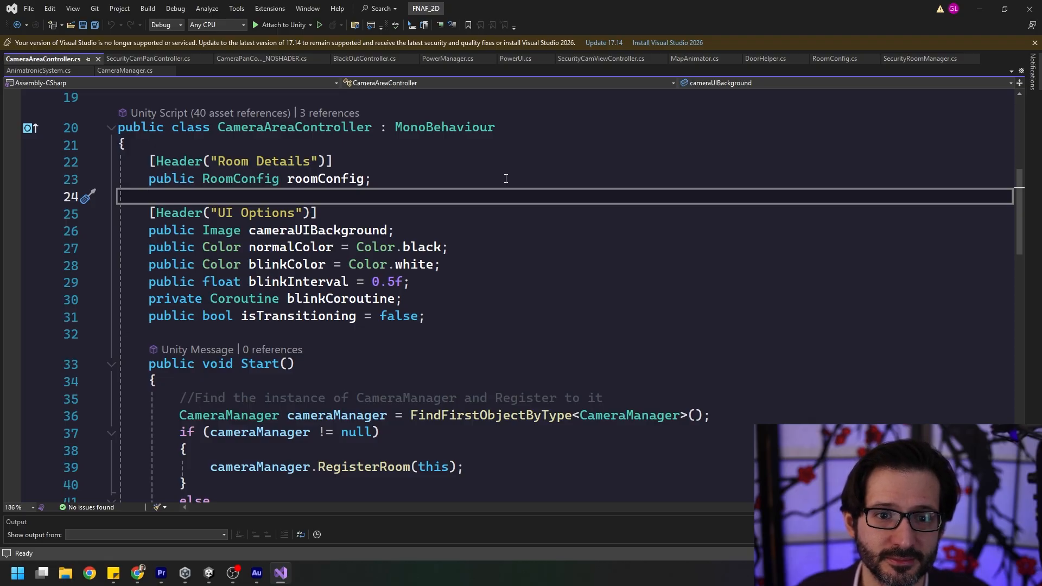
{"action": "scroll", "coordinate": [372, 312], "scroll_direction": "down", "scroll_amount": 4}
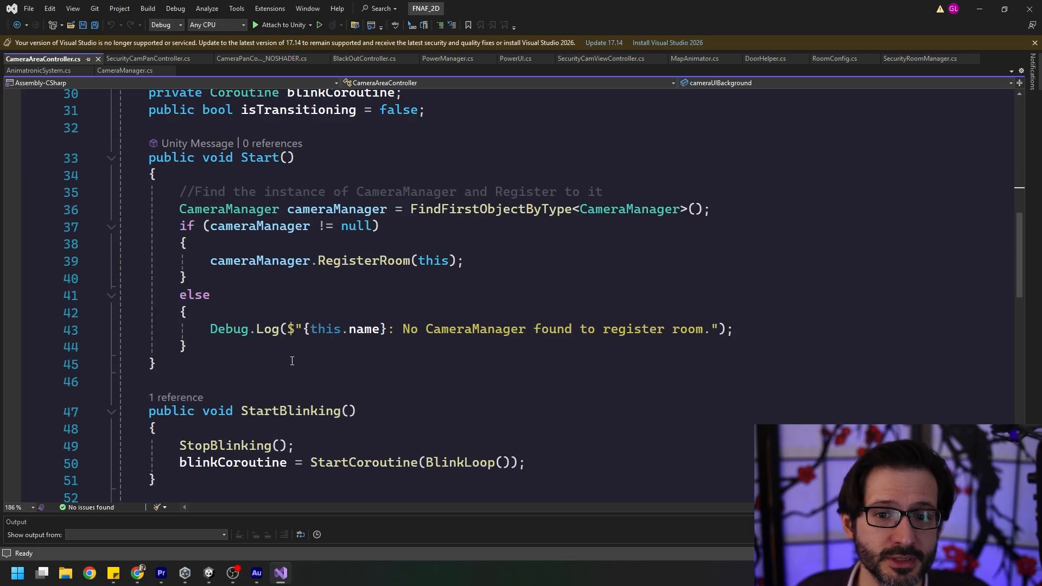
{"action": "left_click", "coordinate": [336, 211]}
{"action": "left_click", "coordinate": [500, 261]}
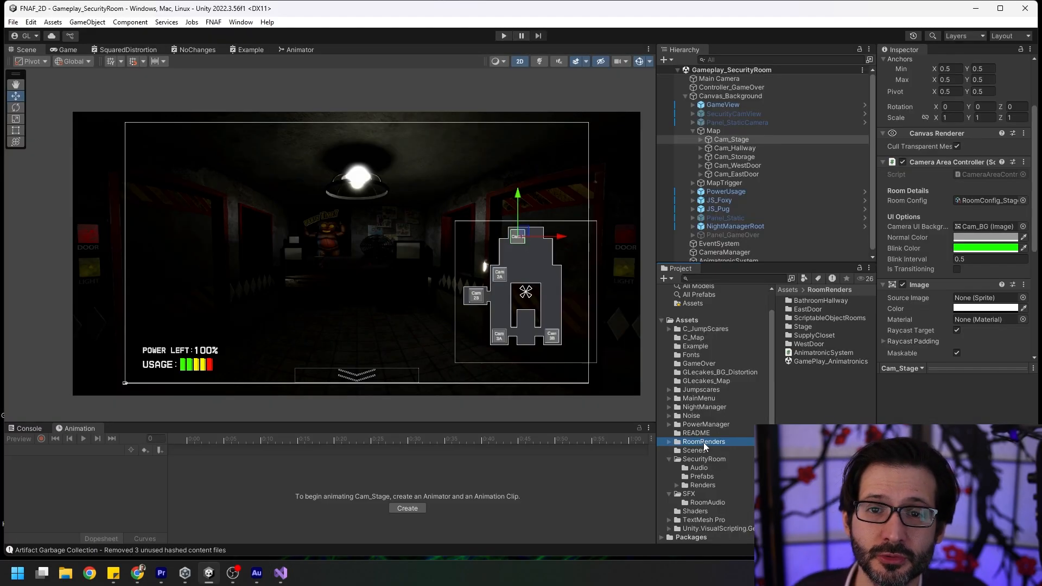
In Unity's RoomRenders assets, open the ScriptableObjectRooms folder and inspect the EastDoor, Hallway, Stage, Storage and WestDoor room configs in turn.
{"action": "left_click", "coordinate": [669, 443]}
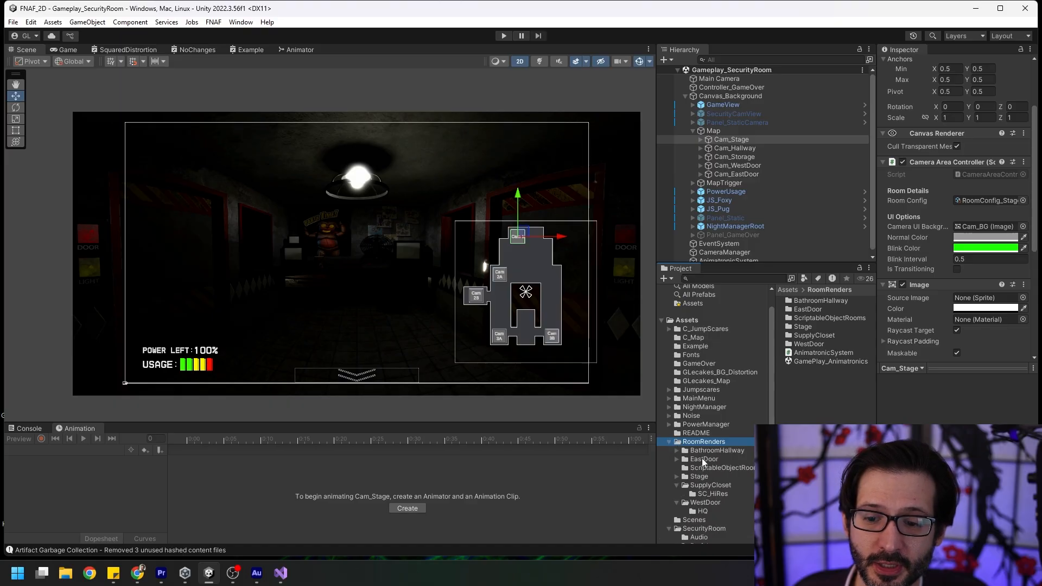
{"action": "left_click", "coordinate": [704, 467]}
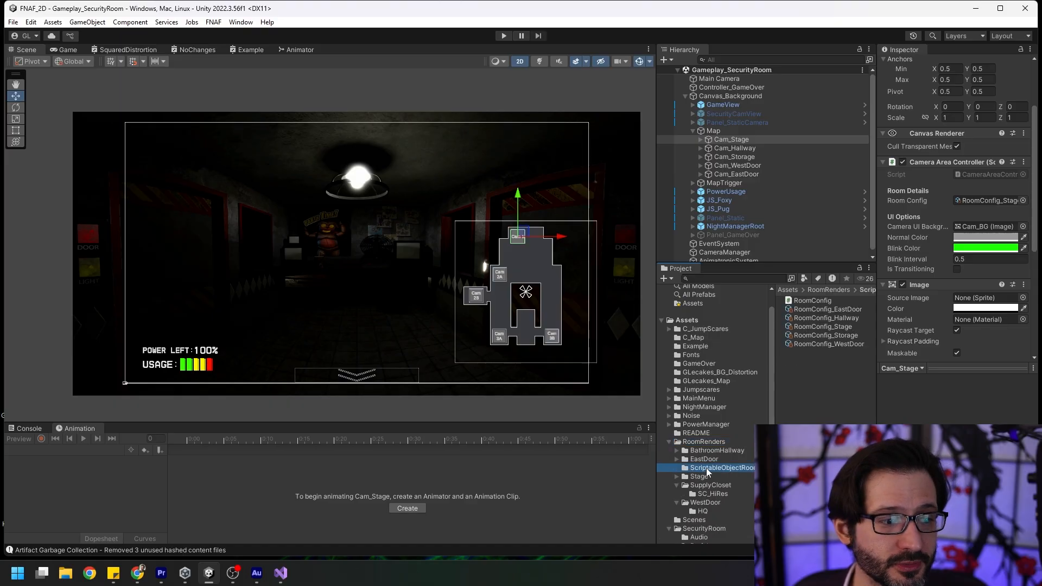
{"action": "left_click", "coordinate": [816, 309]}
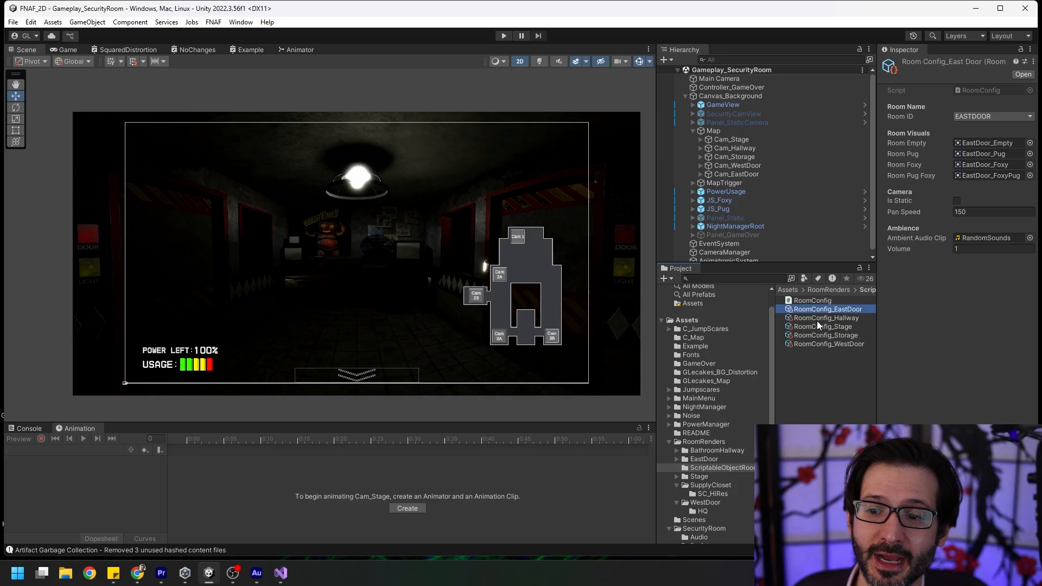
{"action": "left_click", "coordinate": [818, 318]}
{"action": "left_click", "coordinate": [819, 327]}
{"action": "left_click", "coordinate": [821, 336]}
{"action": "left_click", "coordinate": [823, 344]}
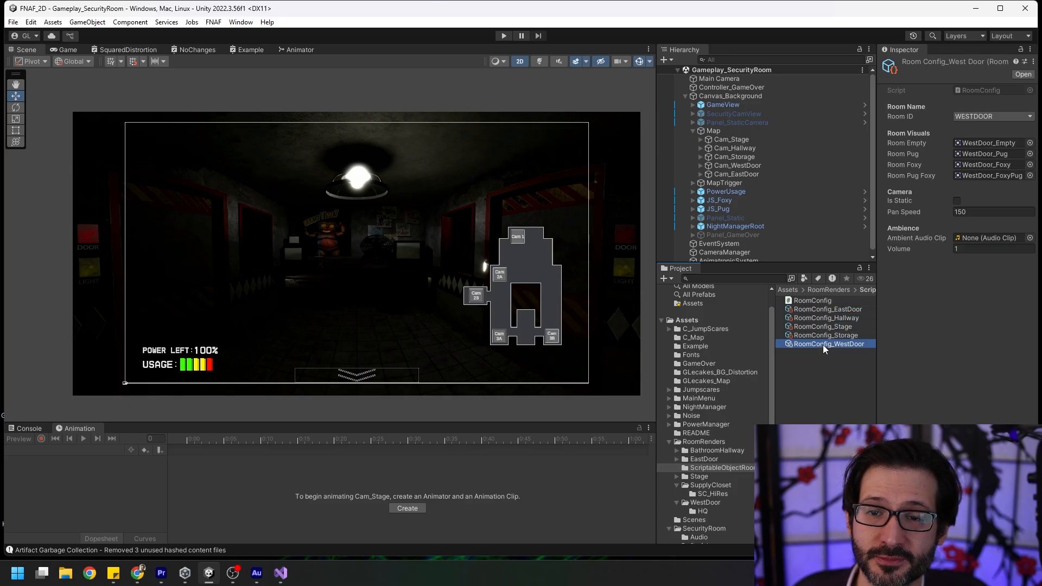
Review the RoomConfig_EastDoor asset's fields, and check the Room Config reference on the Cam_Stage object under Map.
{"action": "left_click", "coordinate": [816, 309]}
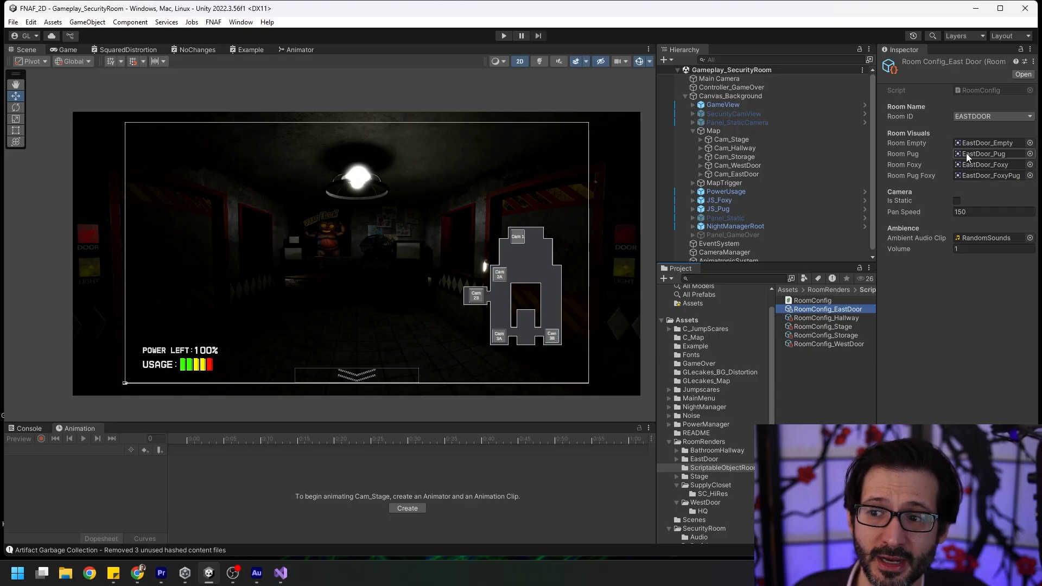
{"action": "left_click", "coordinate": [760, 140]}
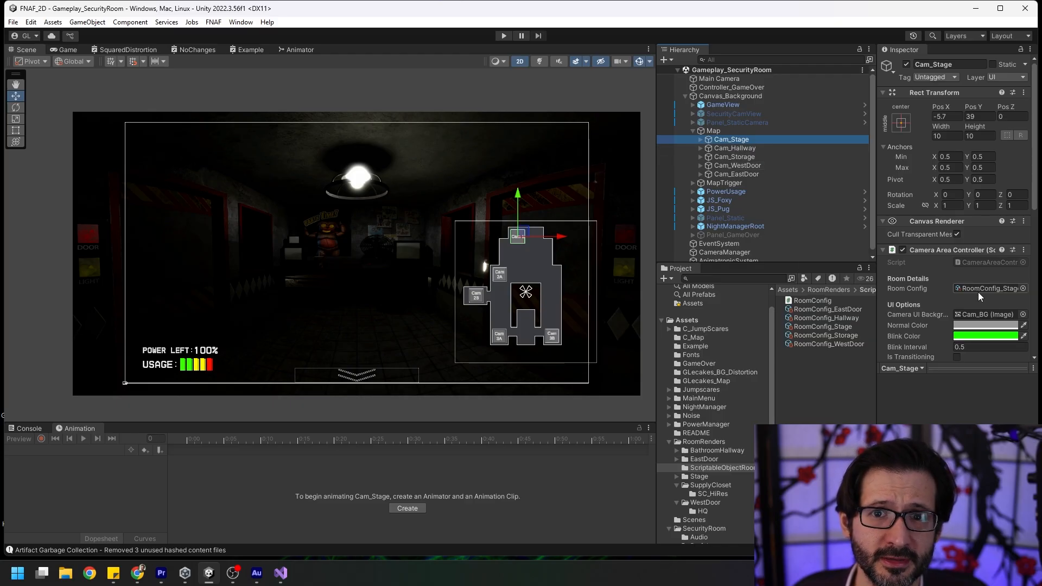
{"action": "scroll", "coordinate": [789, 161], "scroll_direction": "down", "scroll_amount": 1}
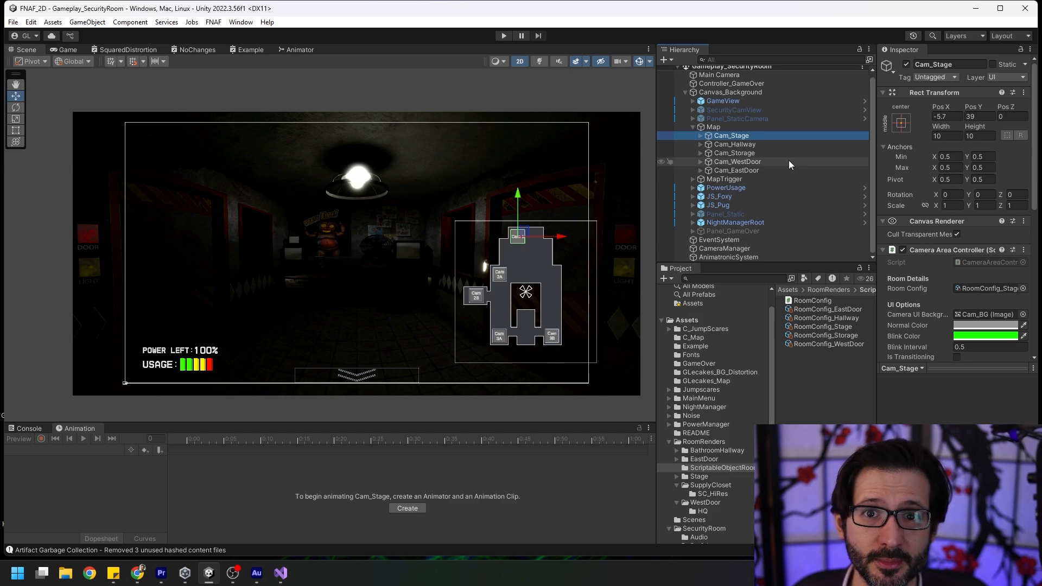
Switch to CameraManager.cs in Visual Studio, highlight the gameView and securityCamView fields, and point out scv_con.
{"action": "key", "text": "alt+Tab"}
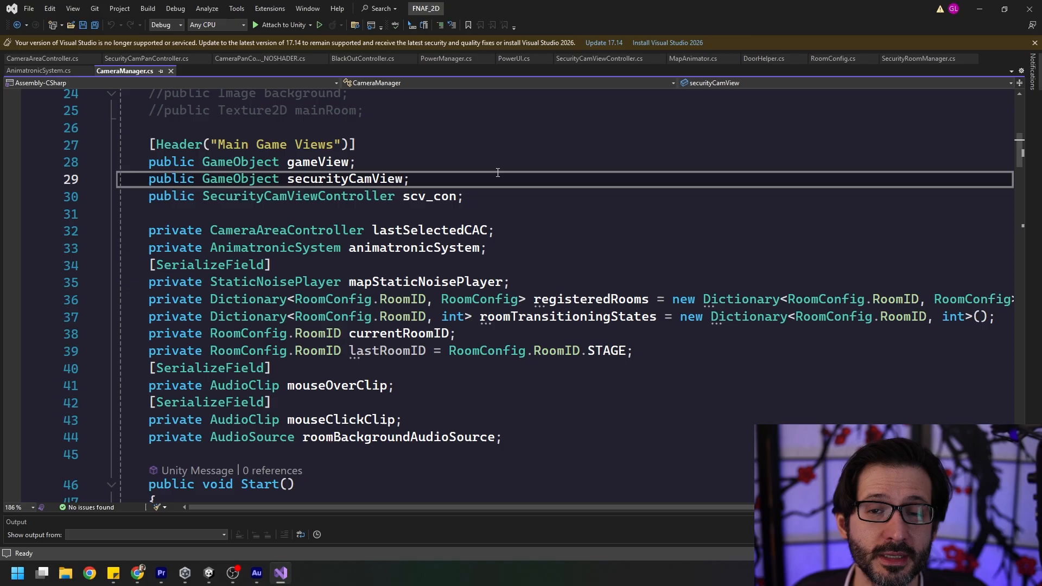
{"action": "key", "text": "shift+Home"}
{"action": "key", "text": "shift+Home"}
{"action": "key", "text": "shift+Up"}
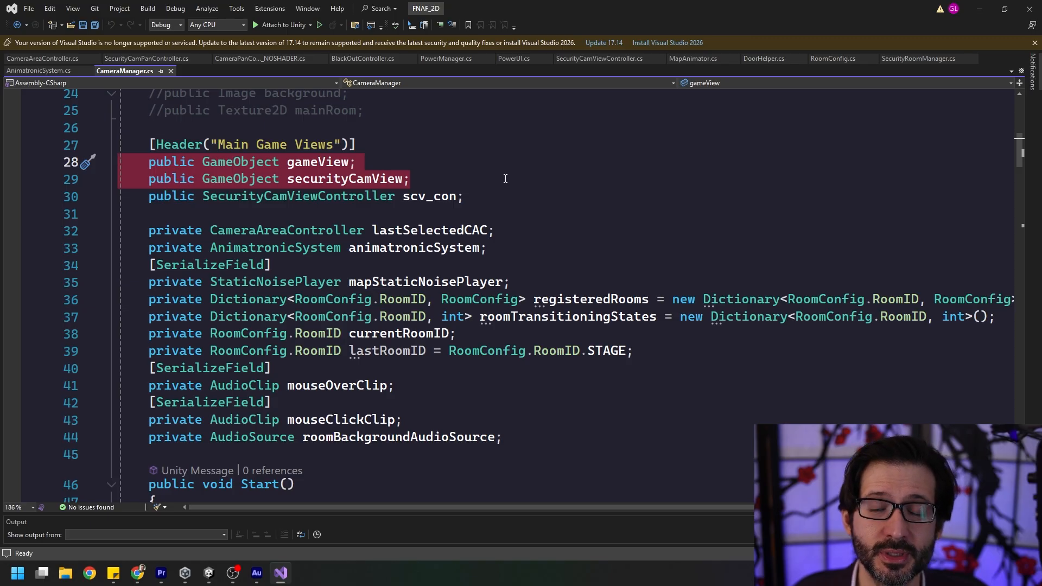
{"action": "left_click", "coordinate": [537, 197]}
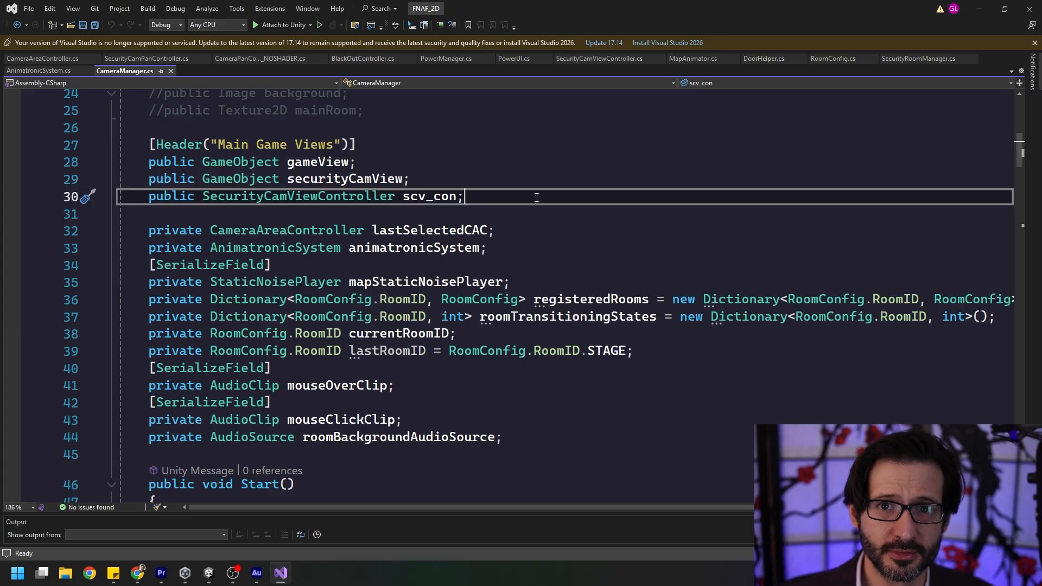
Point out the lastSelectedCAC field and the roomTransitioningStates dictionary with its int value type in CameraManager.cs.
{"action": "scroll", "coordinate": [537, 197], "scroll_direction": "down", "scroll_amount": 1}
{"action": "left_click", "coordinate": [575, 183]}
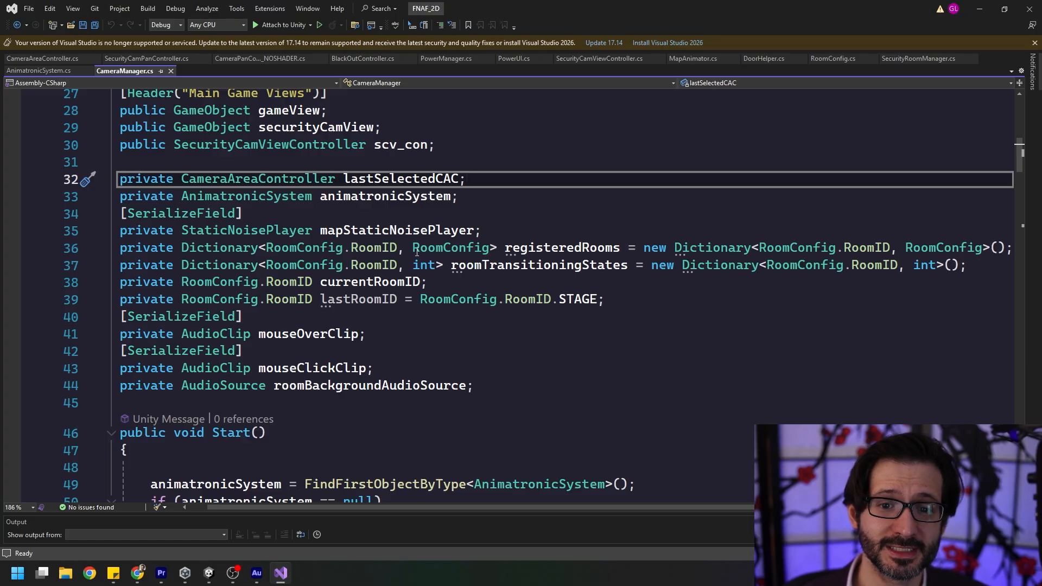
{"action": "left_click", "coordinate": [440, 352]}
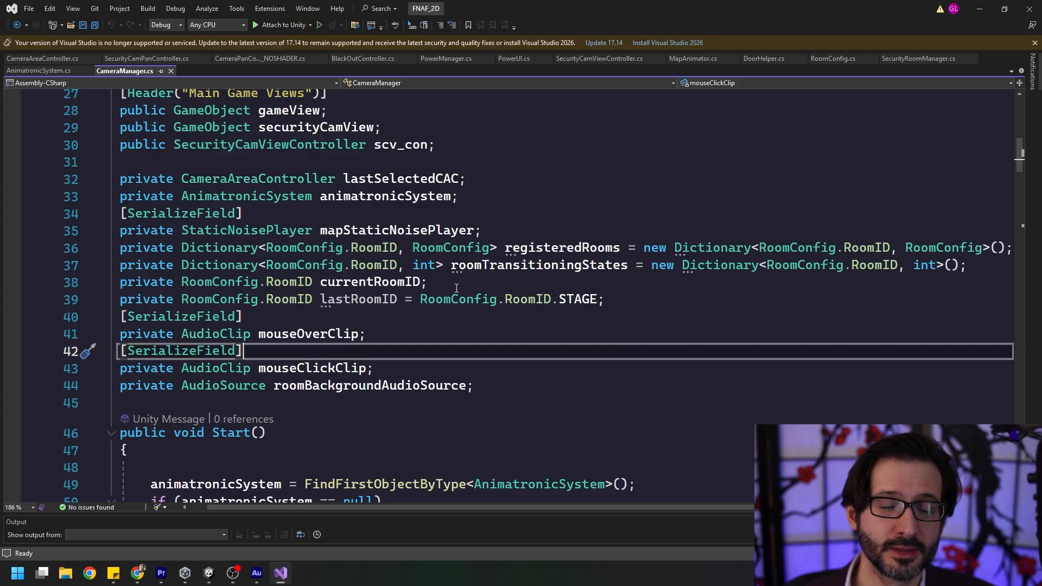
{"action": "double_click", "coordinate": [529, 264]}
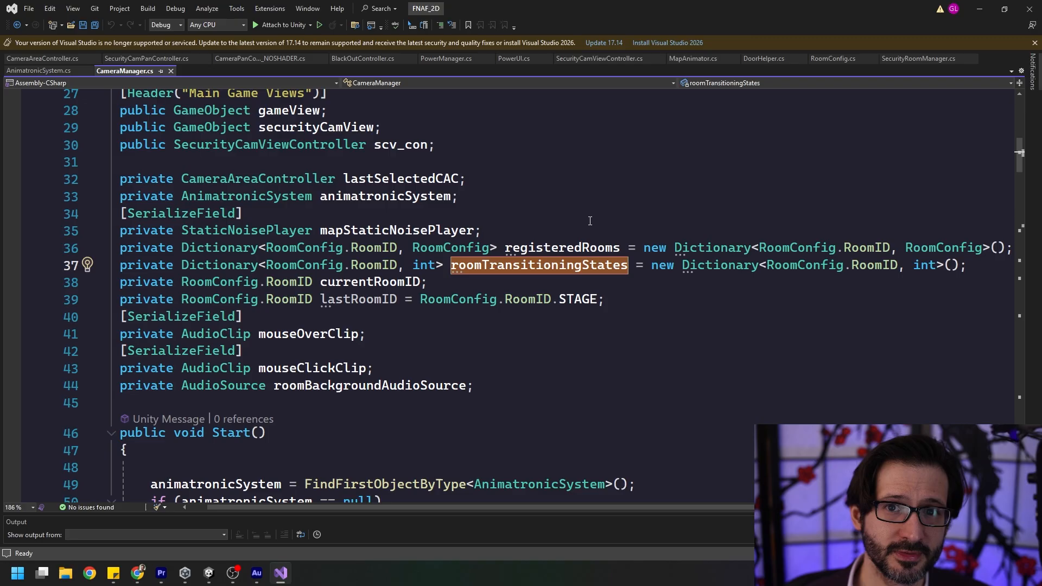
{"action": "left_click", "coordinate": [436, 265]}
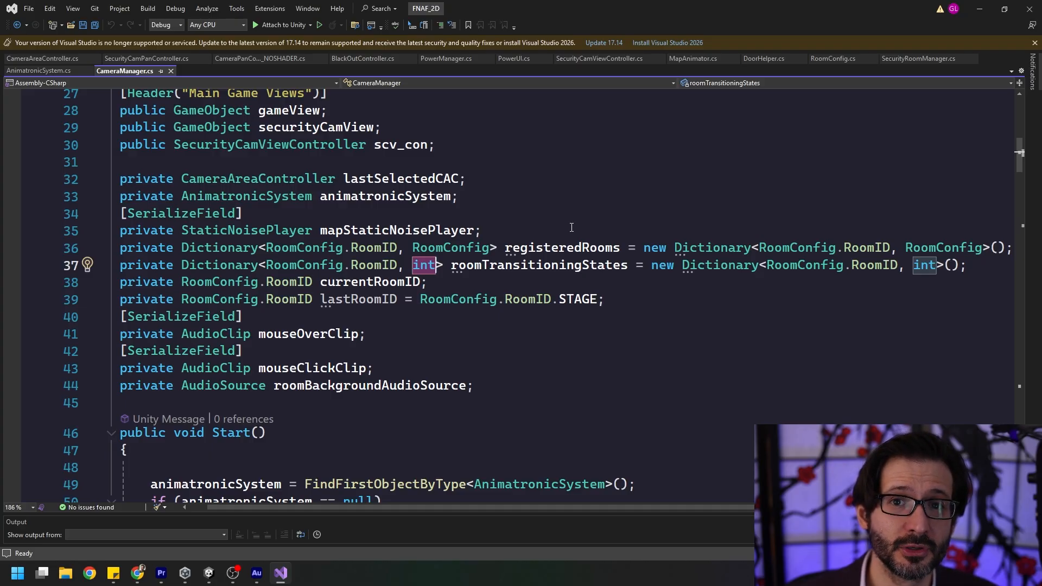
Review CameraManager's Start method and highlight its SetCamera(RoomConfig.RoomID.STAGE) call.
{"action": "scroll", "coordinate": [779, 396], "scroll_direction": "down", "scroll_amount": 6}
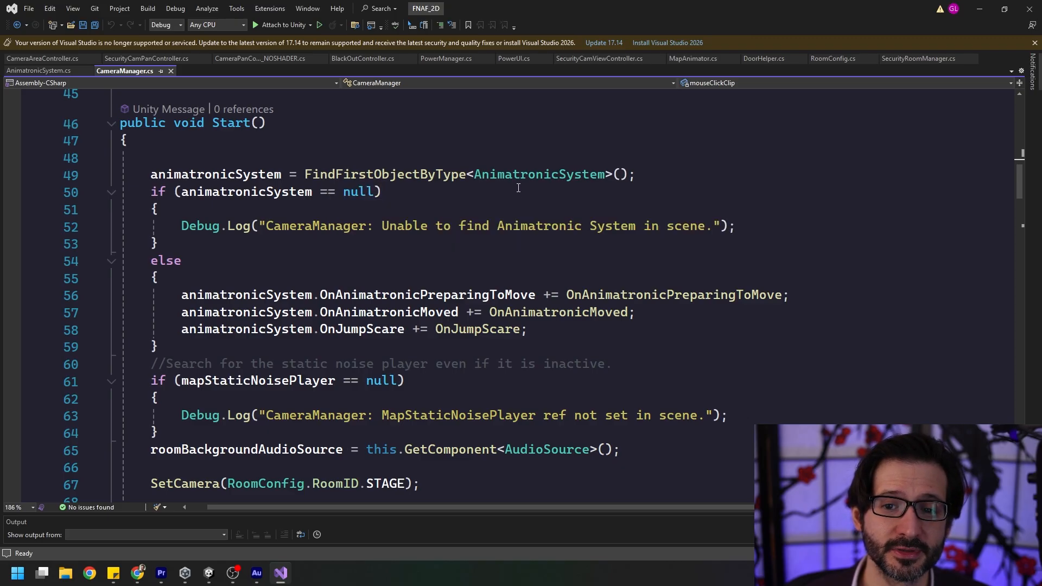
{"action": "scroll", "coordinate": [749, 336], "scroll_direction": "down", "scroll_amount": 2}
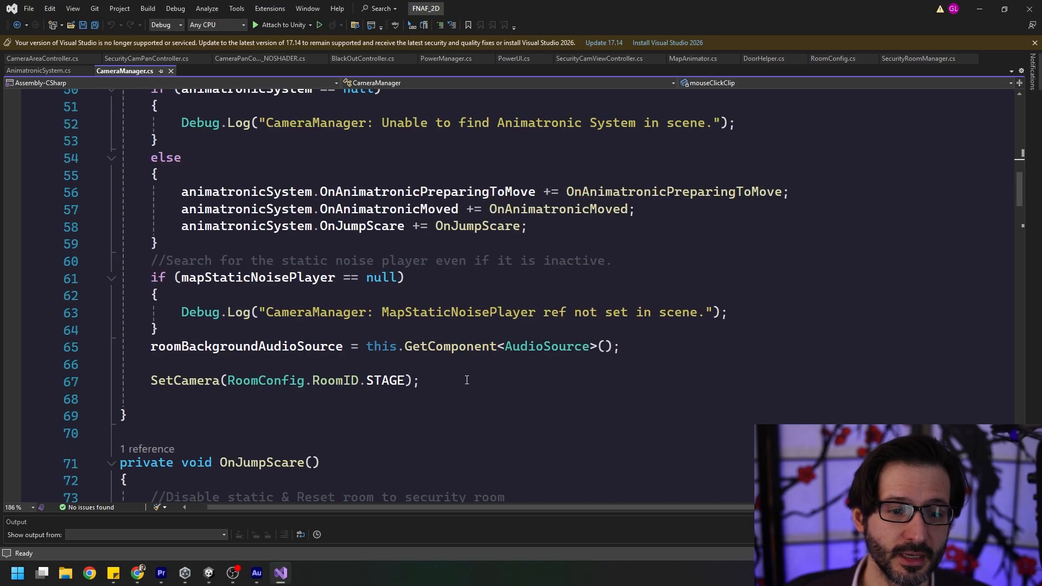
{"action": "left_click_drag", "start_coordinate": [466, 379], "coordinate": [151, 380]}
{"action": "left_click", "coordinate": [548, 377]}
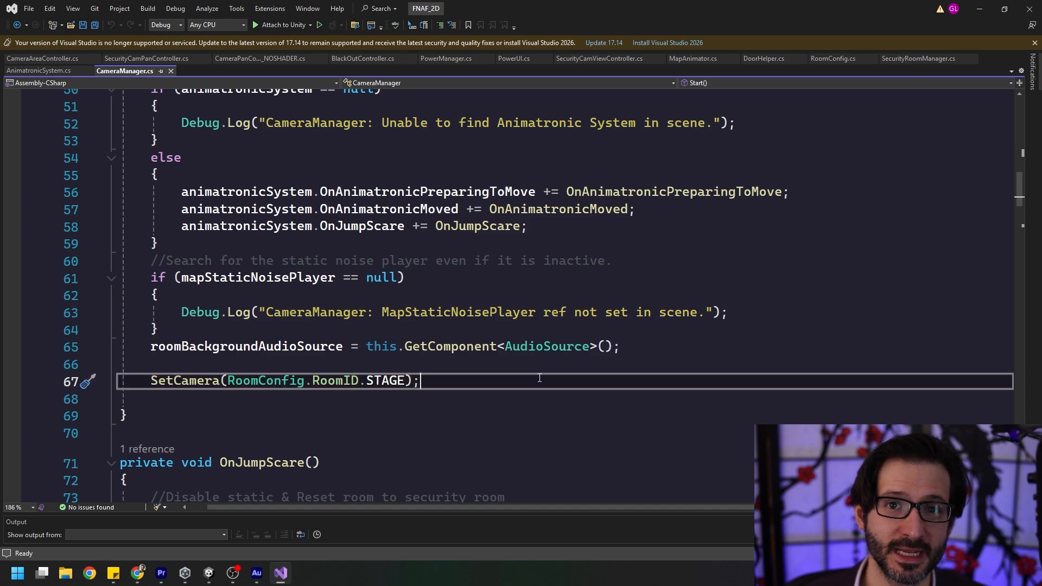
Highlight the roomTransitioningStates increment in OnAnimatronicPreparingToMove, and the whole OnAnimatronicMoved method.
{"action": "scroll", "coordinate": [539, 377], "scroll_direction": "down", "scroll_amount": 1}
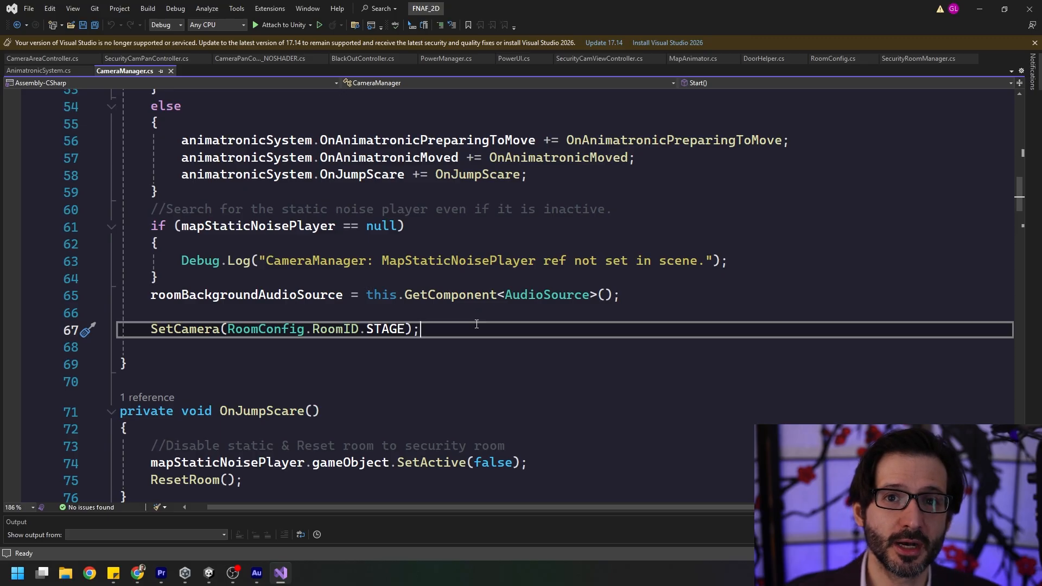
{"action": "scroll", "coordinate": [714, 347], "scroll_direction": "down", "scroll_amount": 8}
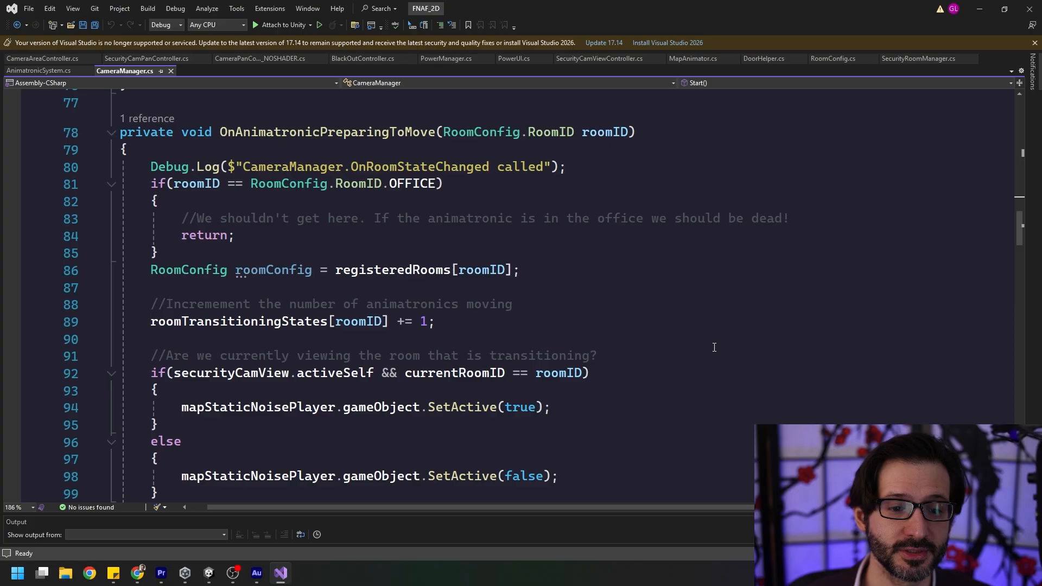
{"action": "left_click_drag", "start_coordinate": [521, 321], "coordinate": [130, 298]}
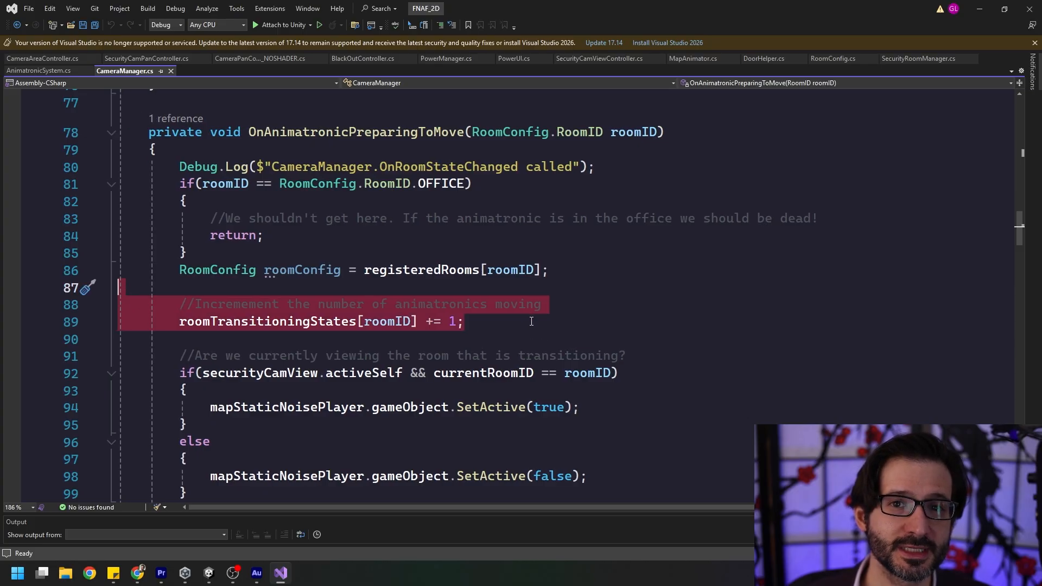
{"action": "left_click", "coordinate": [492, 322]}
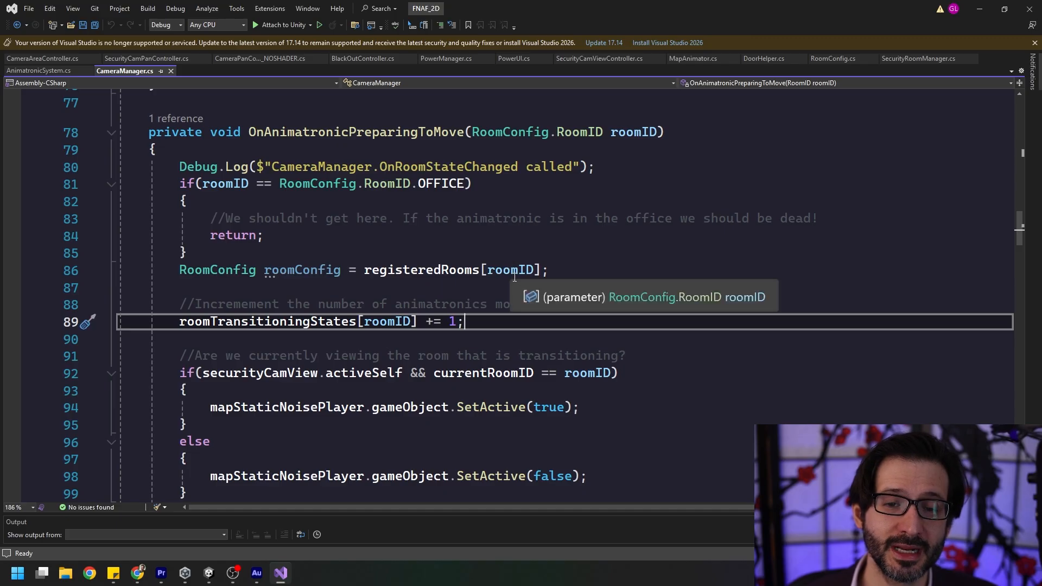
{"action": "left_click_drag", "start_coordinate": [475, 321], "coordinate": [180, 322]}
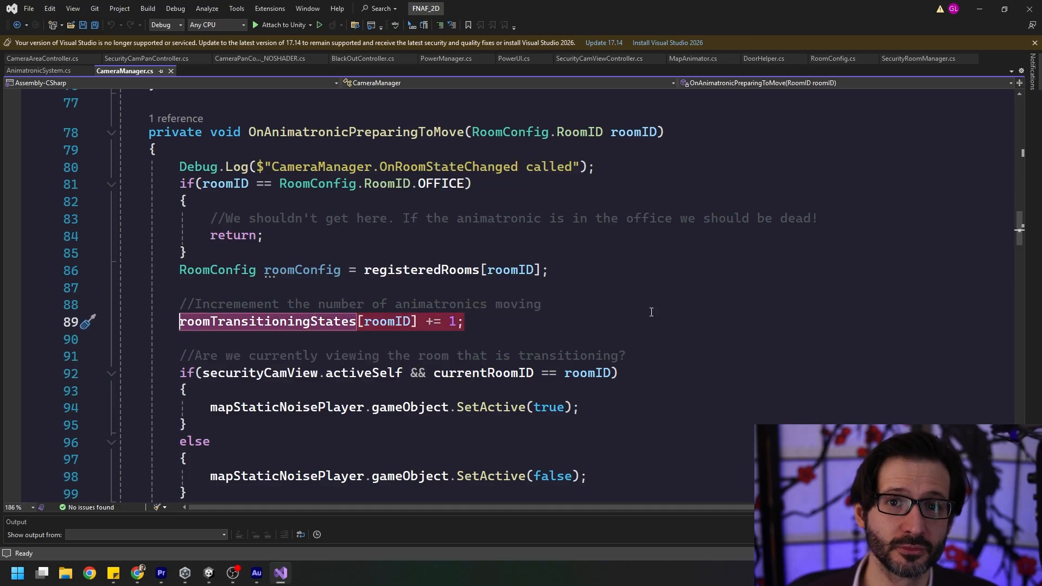
{"action": "scroll", "coordinate": [487, 345], "scroll_direction": "down", "scroll_amount": 7}
{"action": "left_click_drag", "start_coordinate": [157, 352], "coordinate": [116, 198]}
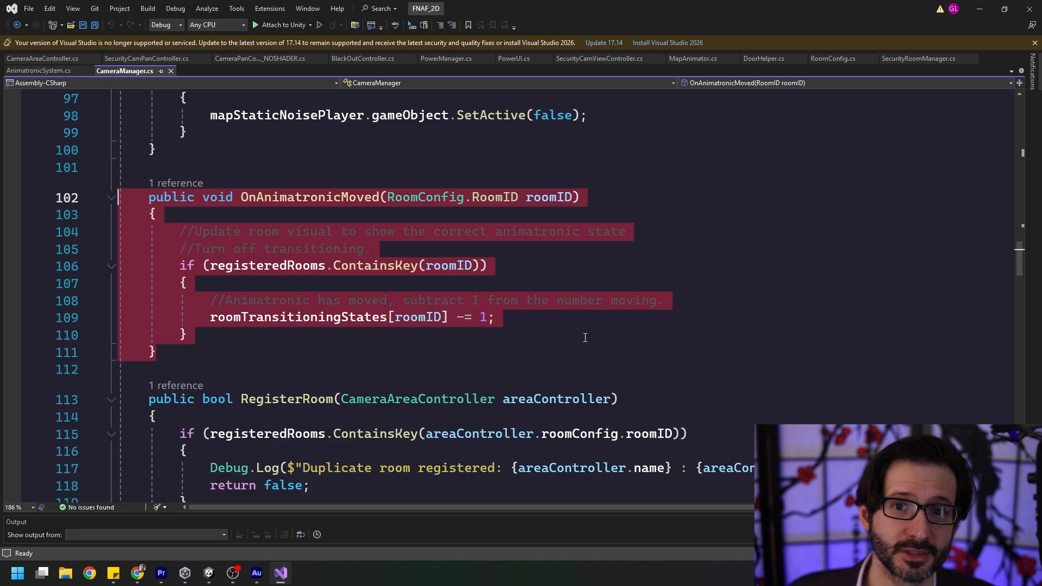
Examine the RegisterRoom method and highlight roomConfig in its registeredRooms.ContainsKey check.
{"action": "scroll", "coordinate": [584, 337], "scroll_direction": "down", "scroll_amount": 5}
{"action": "left_click", "coordinate": [546, 366]}
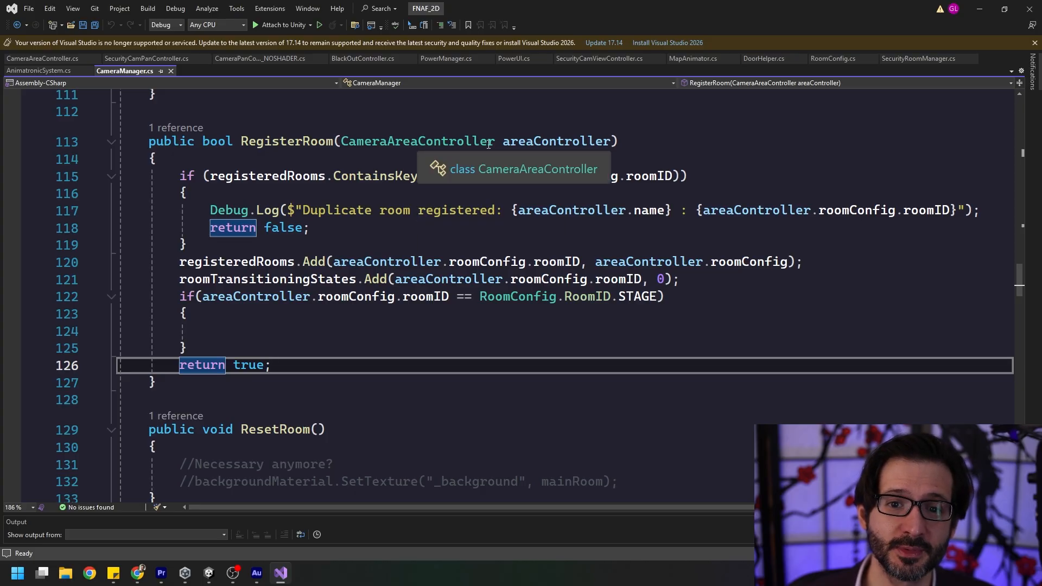
{"action": "left_click", "coordinate": [692, 157]}
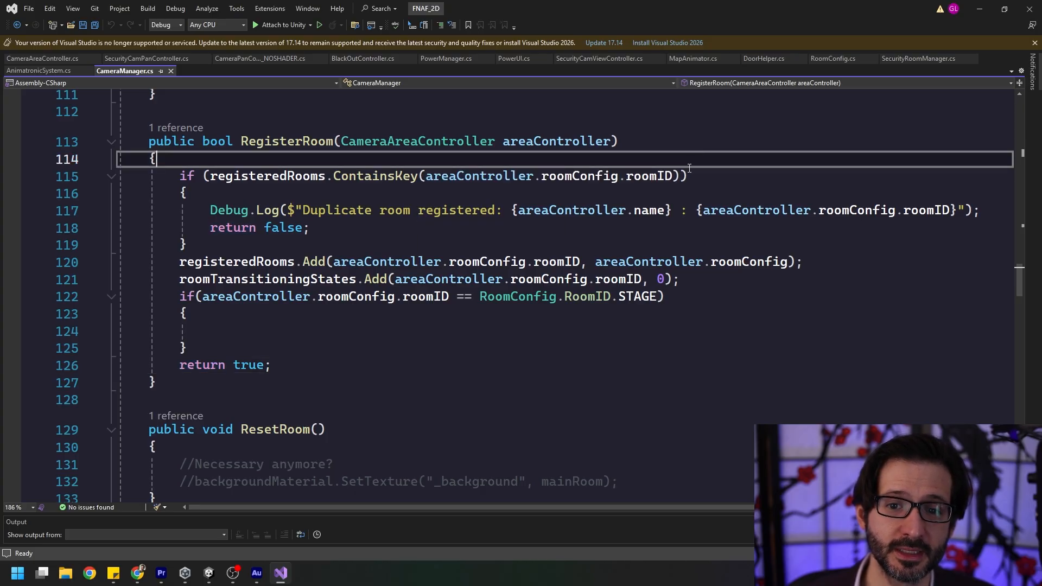
{"action": "left_click", "coordinate": [617, 176]}
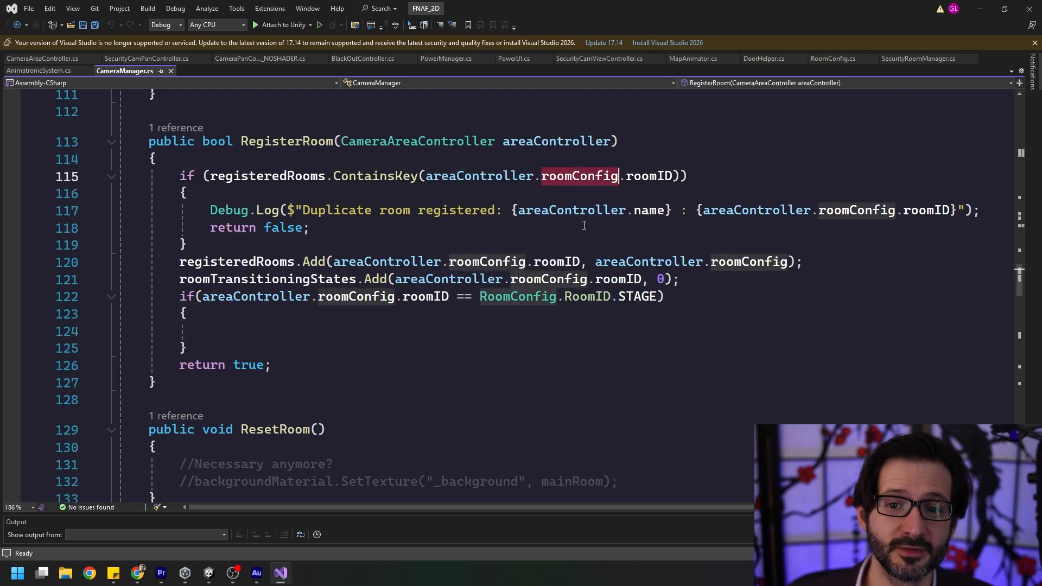
In EnableSecurityCameraOverlay, highlight the securityCamView activation, the PlayCamBackgroundAudio call and the roomTransitioningStates check.
{"action": "scroll", "coordinate": [654, 294], "scroll_direction": "down", "scroll_amount": 9}
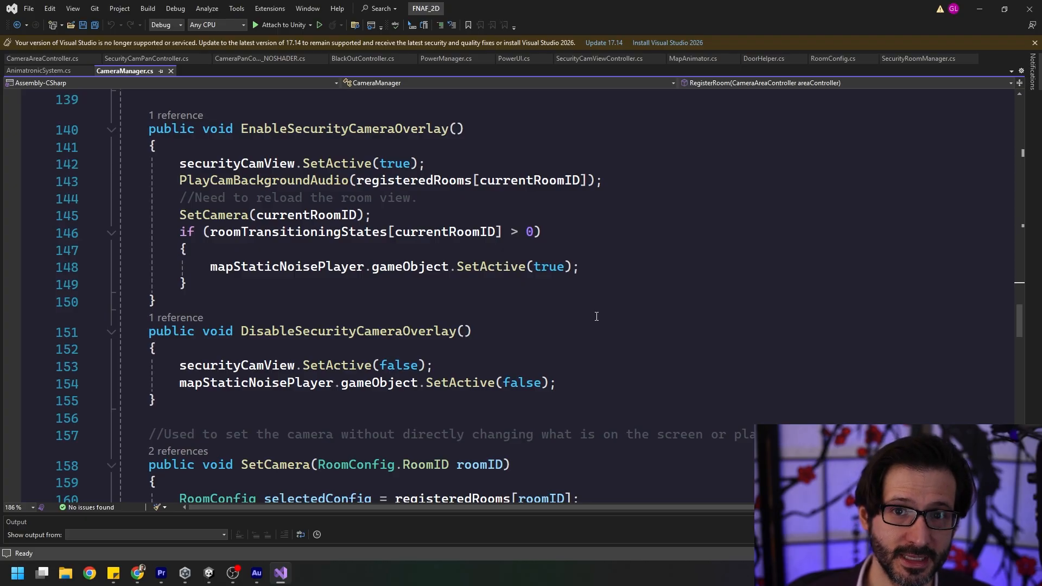
{"action": "left_click_drag", "start_coordinate": [450, 169], "coordinate": [218, 167]}
{"action": "left_click", "coordinate": [570, 233]}
{"action": "left_click_drag", "start_coordinate": [612, 184], "coordinate": [230, 172]}
{"action": "left_click", "coordinate": [180, 183]}
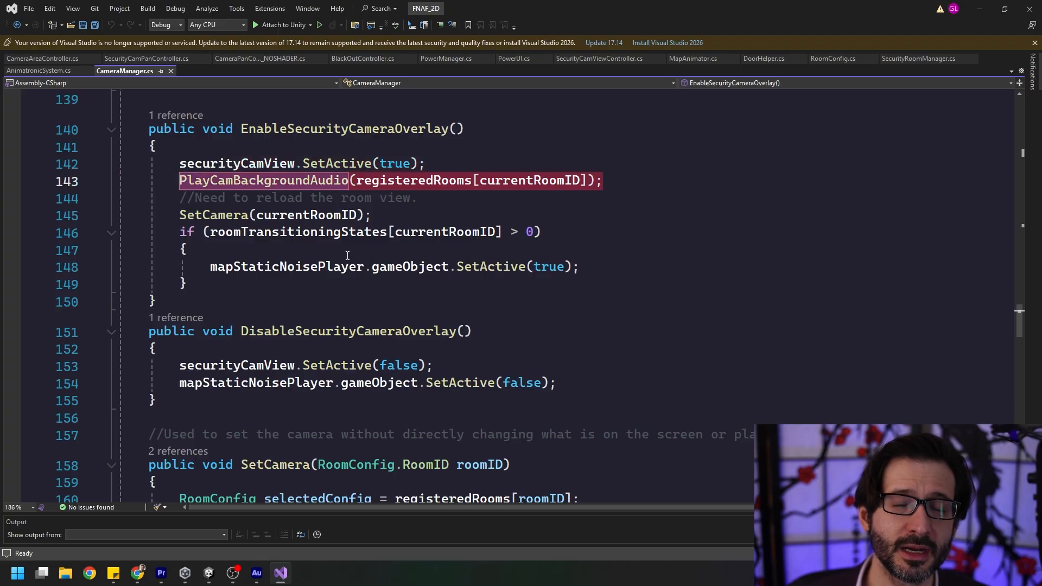
{"action": "left_click_drag", "start_coordinate": [289, 287], "coordinate": [118, 233]}
{"action": "left_click", "coordinate": [281, 285]}
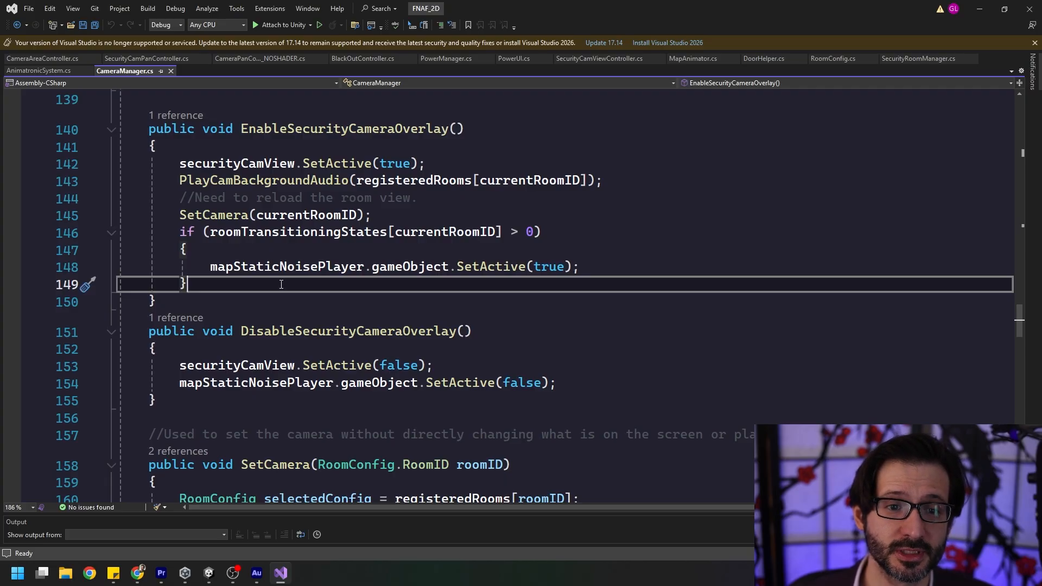
Highlight the body of the SetCamera method, including the switch on the animatronic room state.
{"action": "scroll", "coordinate": [682, 340], "scroll_direction": "down", "scroll_amount": 5}
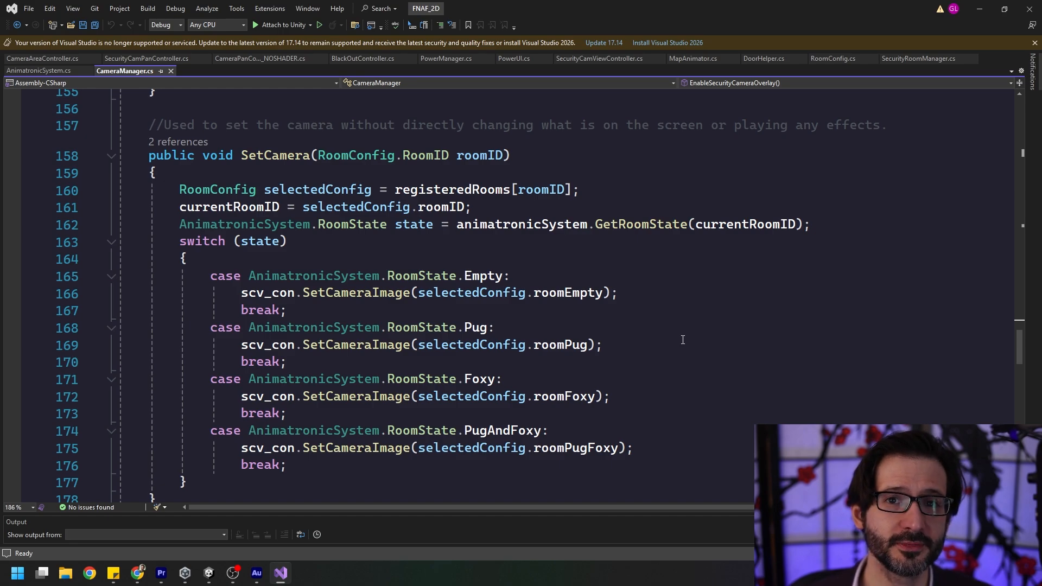
{"action": "left_click_drag", "start_coordinate": [323, 489], "coordinate": [117, 190]}
{"action": "left_click", "coordinate": [537, 241]}
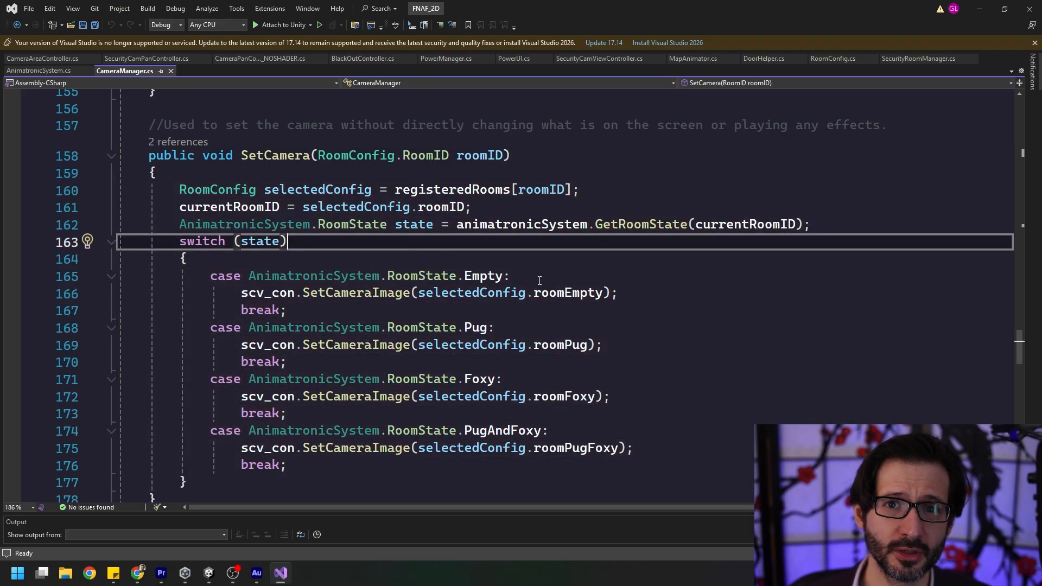
Review PlayCamBackgroundAudio and SelectCamera, pointing out the roomConfig lookup and the code that ends the SelectCamera method.
{"action": "scroll", "coordinate": [739, 307], "scroll_direction": "down", "scroll_amount": 7}
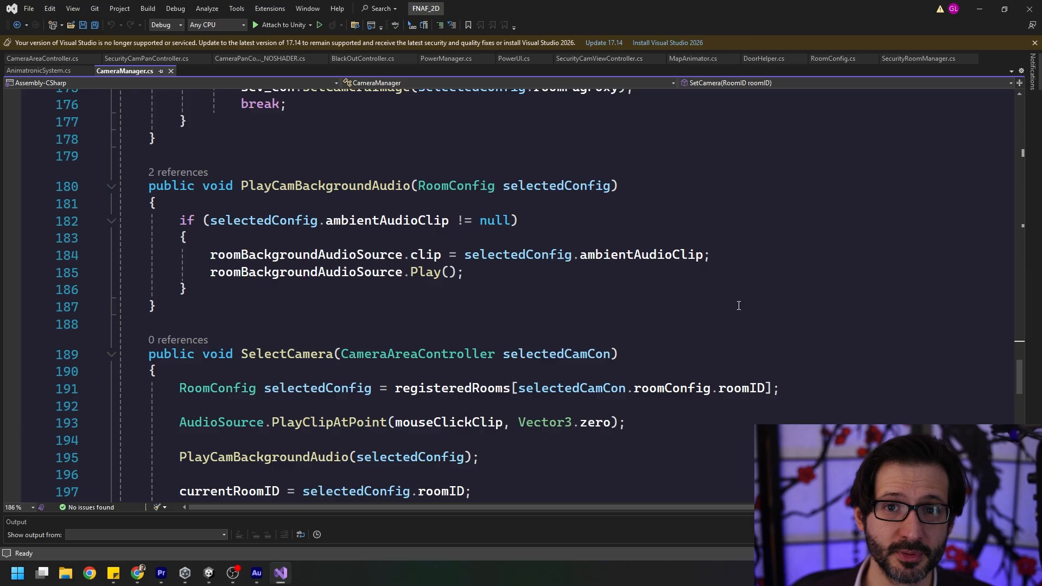
{"action": "scroll", "coordinate": [738, 305], "scroll_direction": "down", "scroll_amount": 5}
{"action": "left_click", "coordinate": [687, 321]}
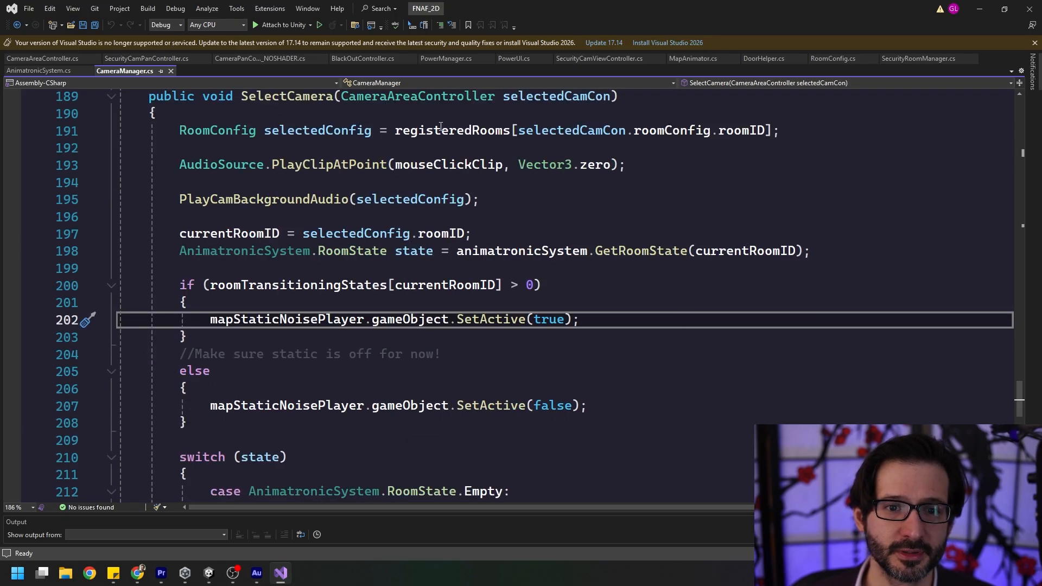
{"action": "left_click", "coordinate": [672, 126]}
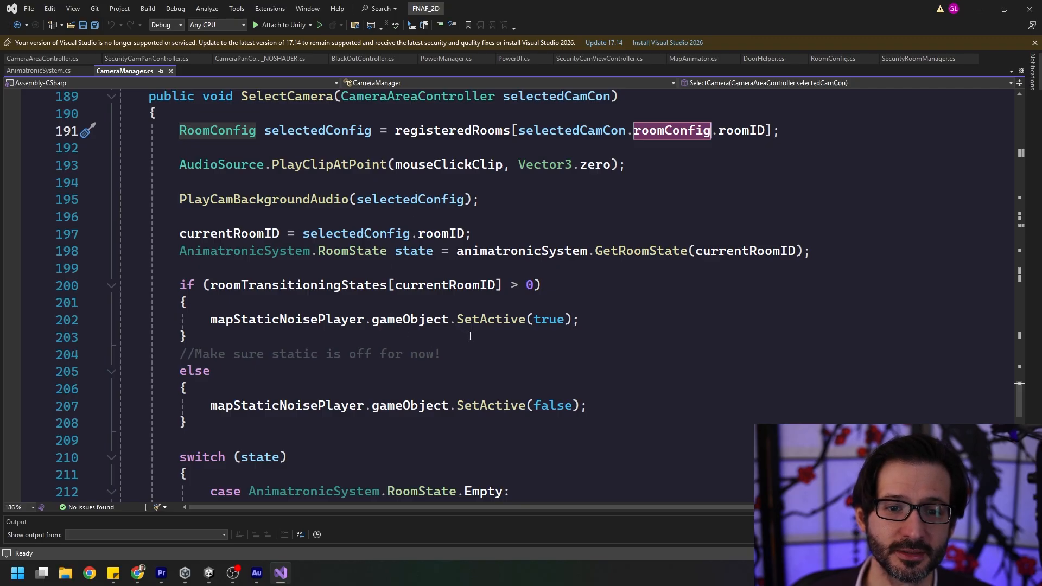
{"action": "scroll", "coordinate": [470, 336], "scroll_direction": "down", "scroll_amount": 6}
{"action": "left_click_drag", "start_coordinate": [304, 371], "coordinate": [145, 149]}
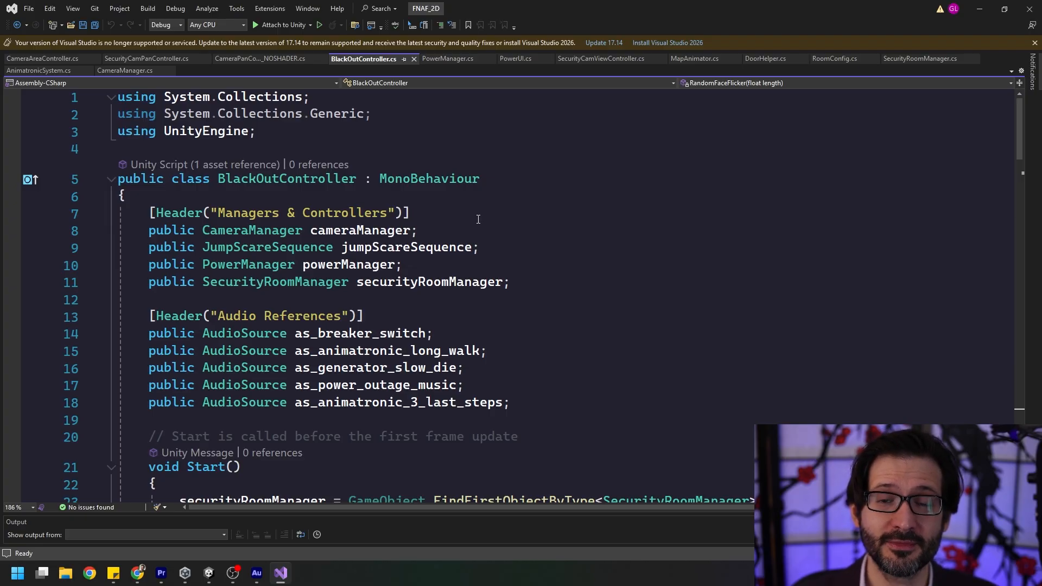
In BlackOutController.cs, highlight the securityRoomManager field and the C_BlackOutSequence coroutine name.
{"action": "triple_click", "coordinate": [511, 279]}
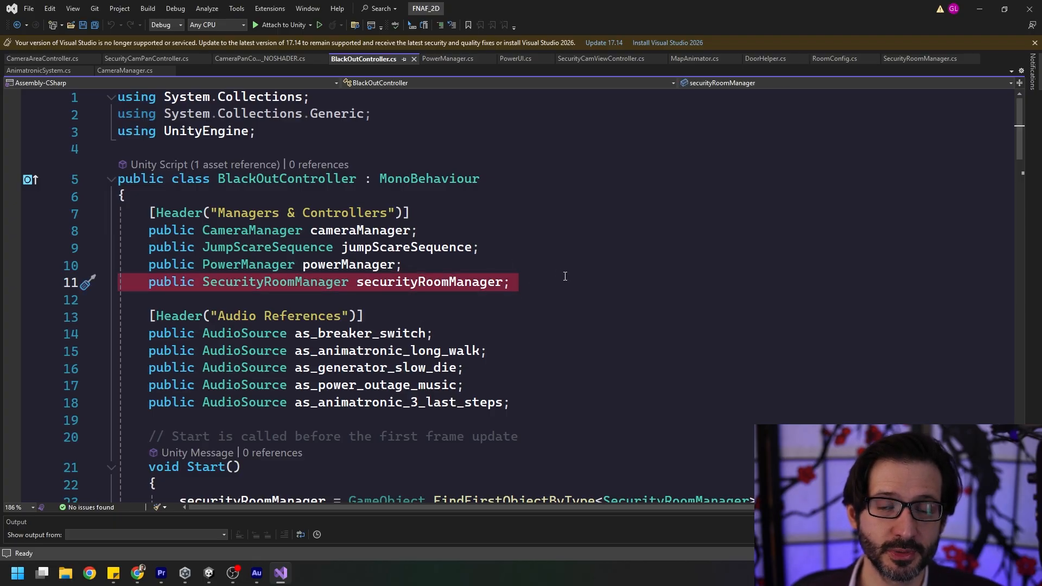
{"action": "scroll", "coordinate": [565, 276], "scroll_direction": "down", "scroll_amount": 12}
{"action": "left_click", "coordinate": [314, 133]}
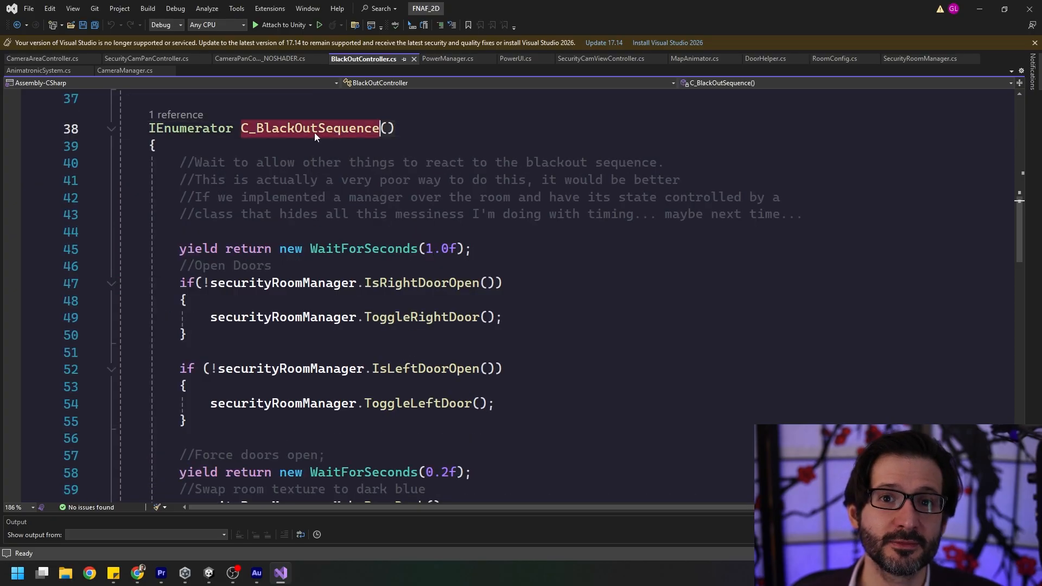
{"action": "left_click", "coordinate": [449, 135]}
Within C_BlackOutSequence, highlight securityRoomManager in the right-door check and the MakeRoomDark call.
{"action": "scroll", "coordinate": [389, 200], "scroll_direction": "down", "scroll_amount": 2}
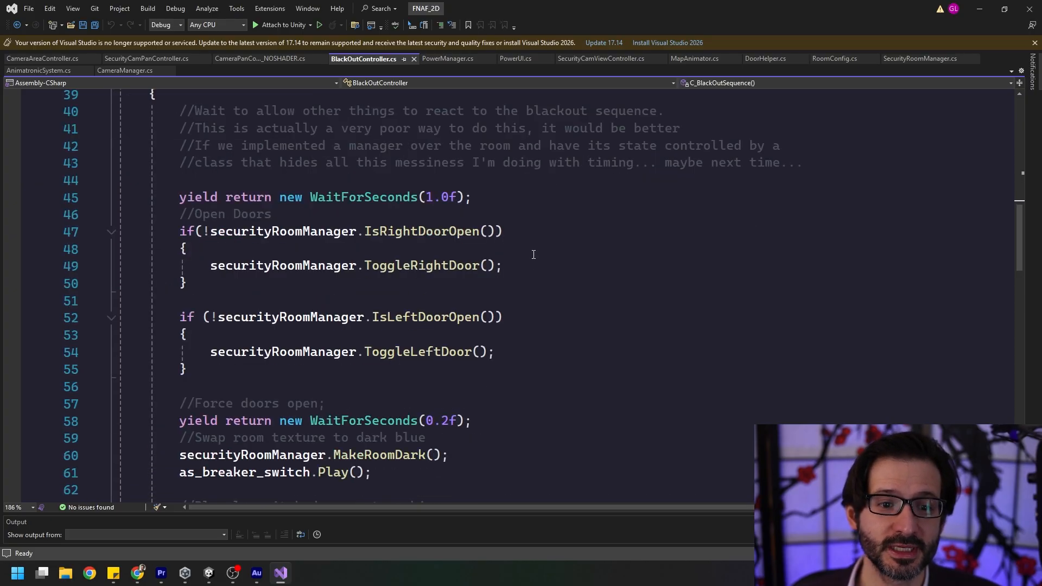
{"action": "left_click", "coordinate": [260, 179]}
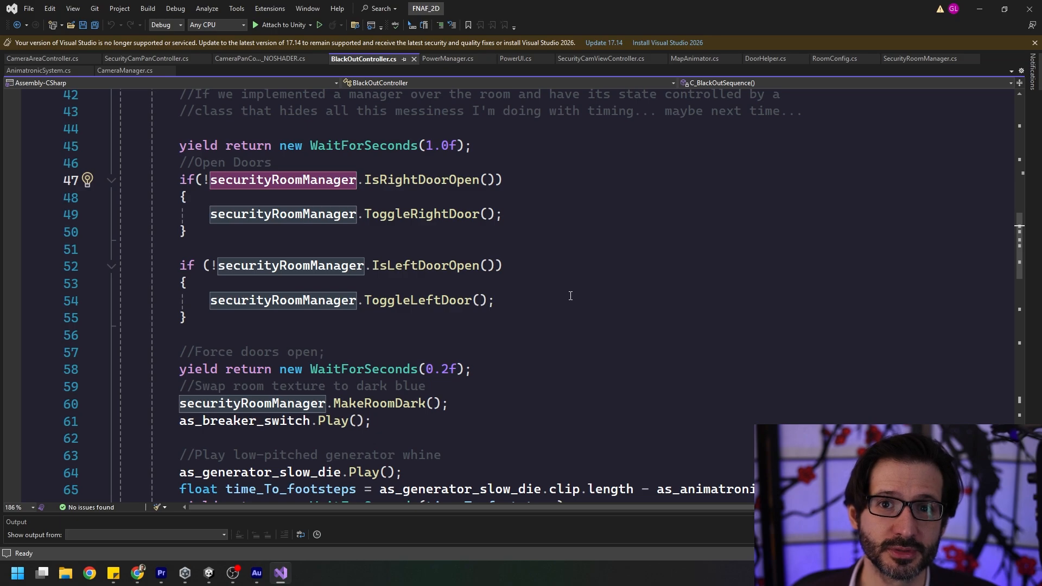
{"action": "scroll", "coordinate": [416, 183], "scroll_direction": "down", "scroll_amount": 5}
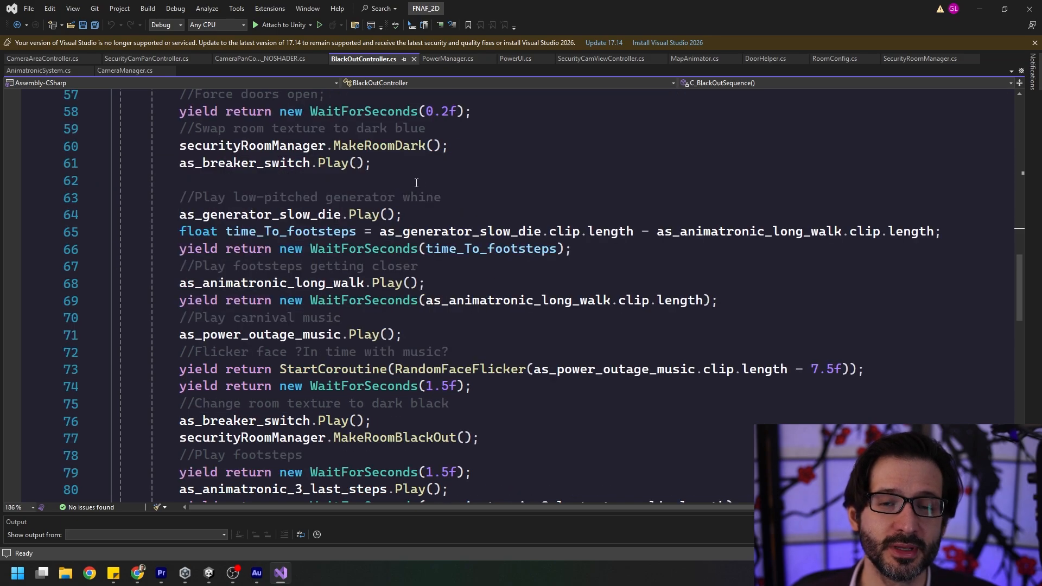
{"action": "left_click", "coordinate": [407, 146]}
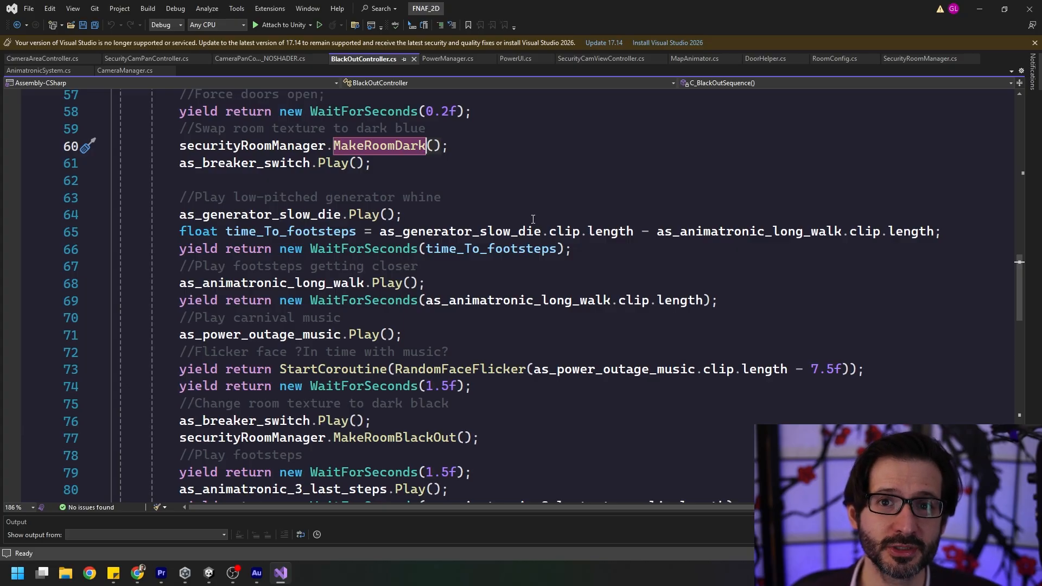
Review the RandomFaceFlicker coroutine and highlight the line that assigns currentIndex with Random.Range.
{"action": "scroll", "coordinate": [554, 314], "scroll_direction": "down", "scroll_amount": 8}
{"action": "left_click", "coordinate": [550, 329]}
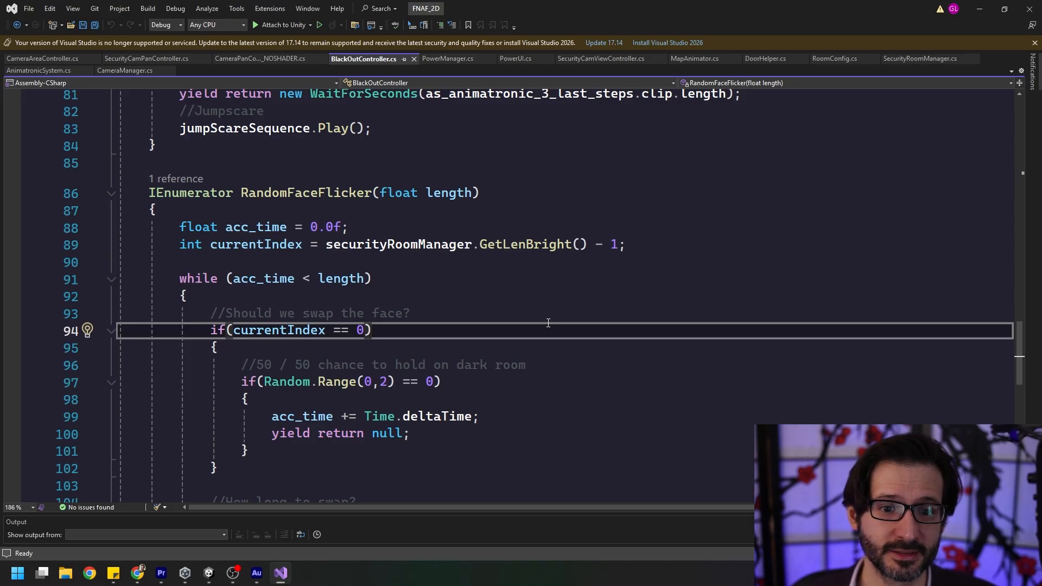
{"action": "scroll", "coordinate": [549, 304], "scroll_direction": "down", "scroll_amount": 2}
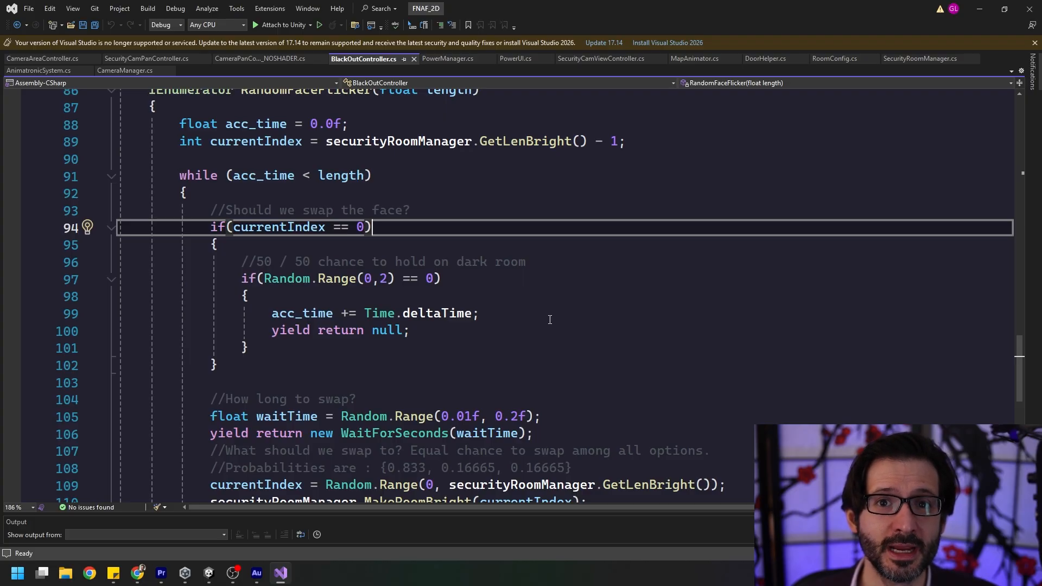
{"action": "scroll", "coordinate": [549, 304], "scroll_direction": "down", "scroll_amount": 1}
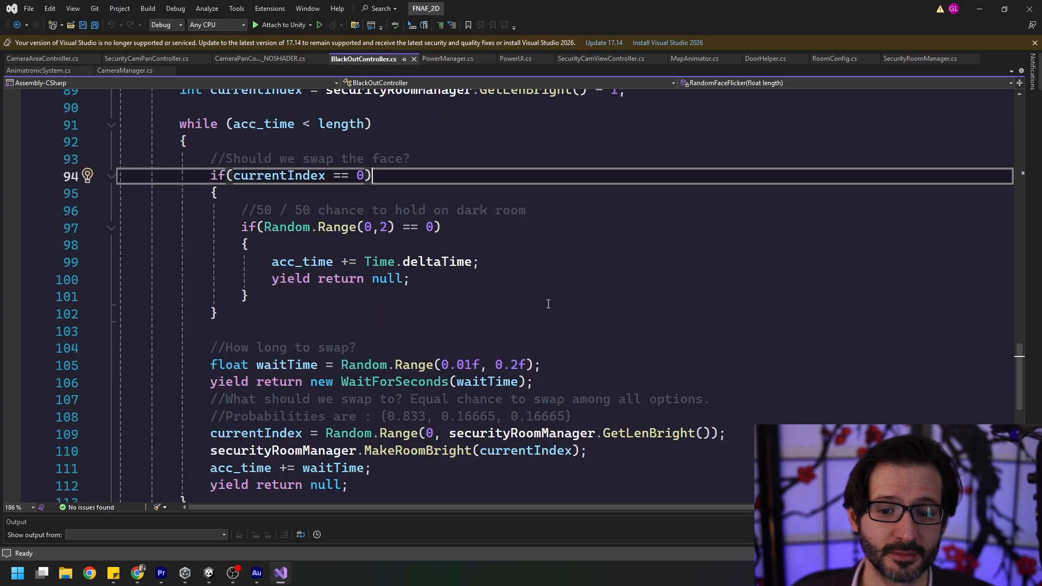
{"action": "left_click_drag", "start_coordinate": [727, 434], "coordinate": [210, 434]}
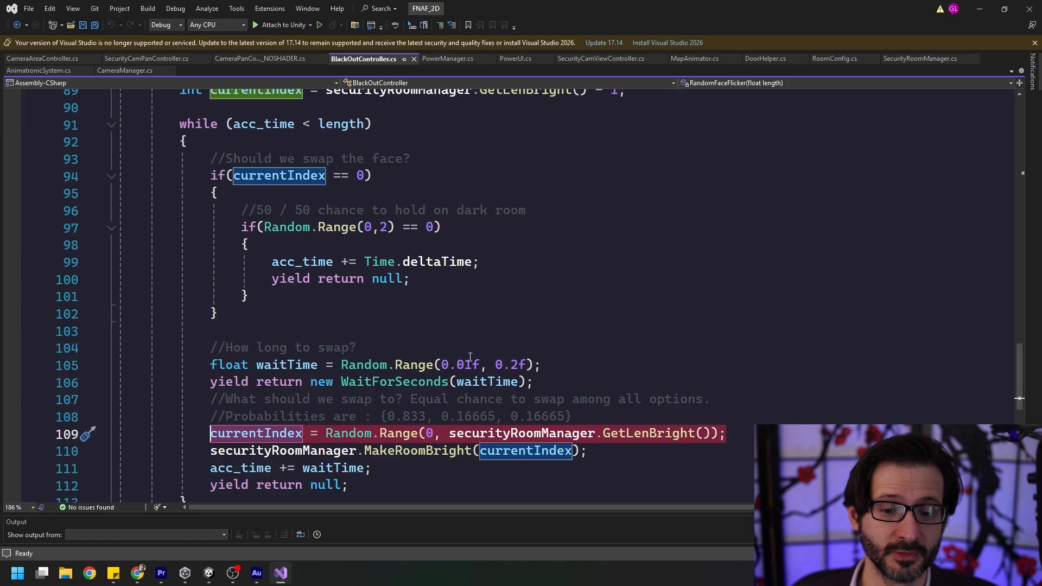
{"action": "scroll", "coordinate": [485, 372], "scroll_direction": "down", "scroll_amount": 1}
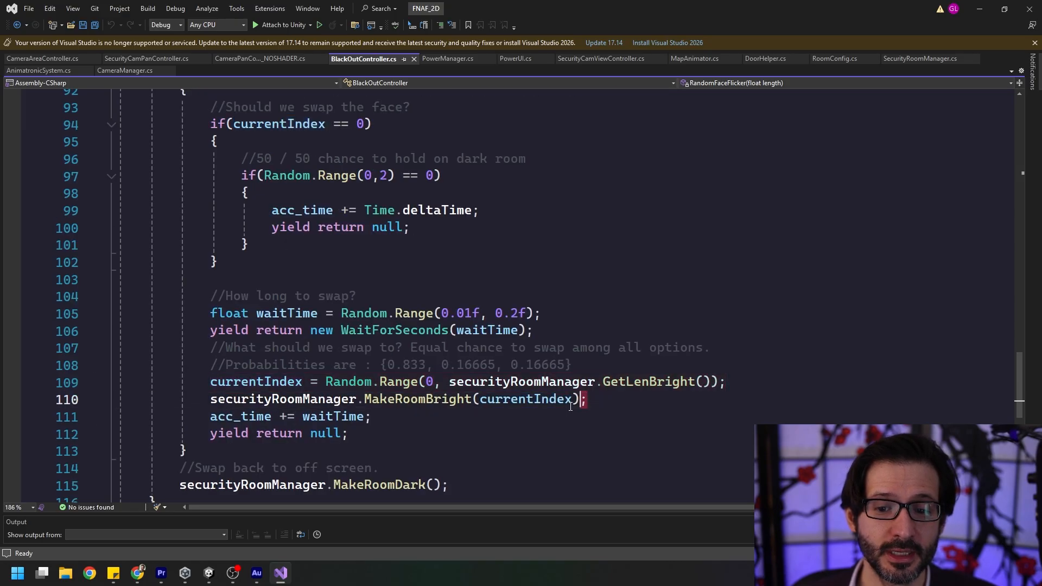
In RandomFaceFlicker, highlight the line that calls MakeRoomBright with currentIndex.
{"action": "left_click_drag", "start_coordinate": [588, 400], "coordinate": [211, 401]}
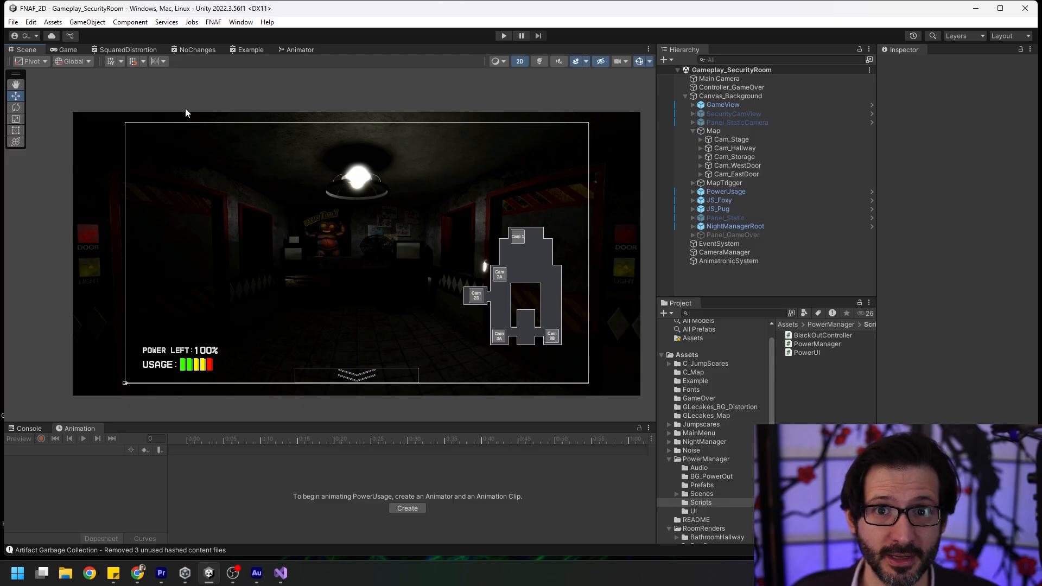
Switch to Unity and build the FNAF_2D project for the Windows target from the Build Settings.
{"action": "left_click", "coordinate": [13, 22]}
{"action": "left_click", "coordinate": [47, 157]}
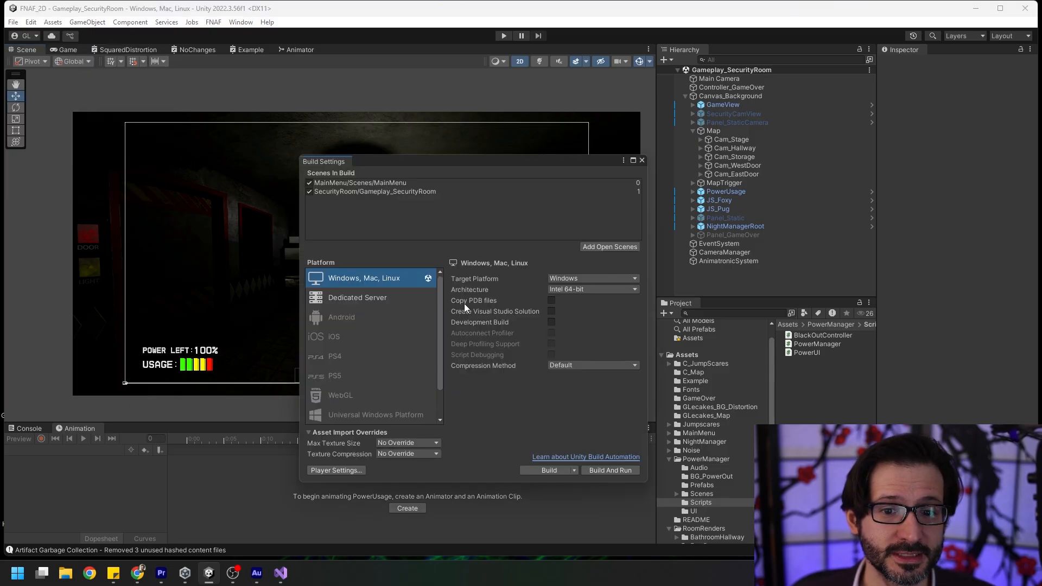
{"action": "left_click", "coordinate": [547, 469]}
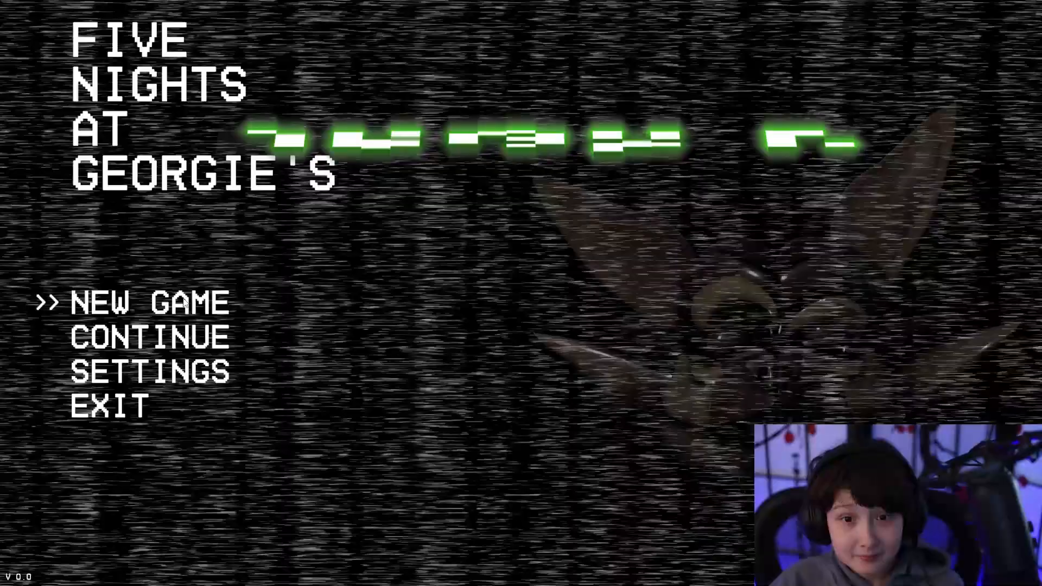
Start a new game and switch the security feed among Cam 2B, Cam 2A and Cam 1.
{"action": "left_click", "coordinate": [178, 304]}
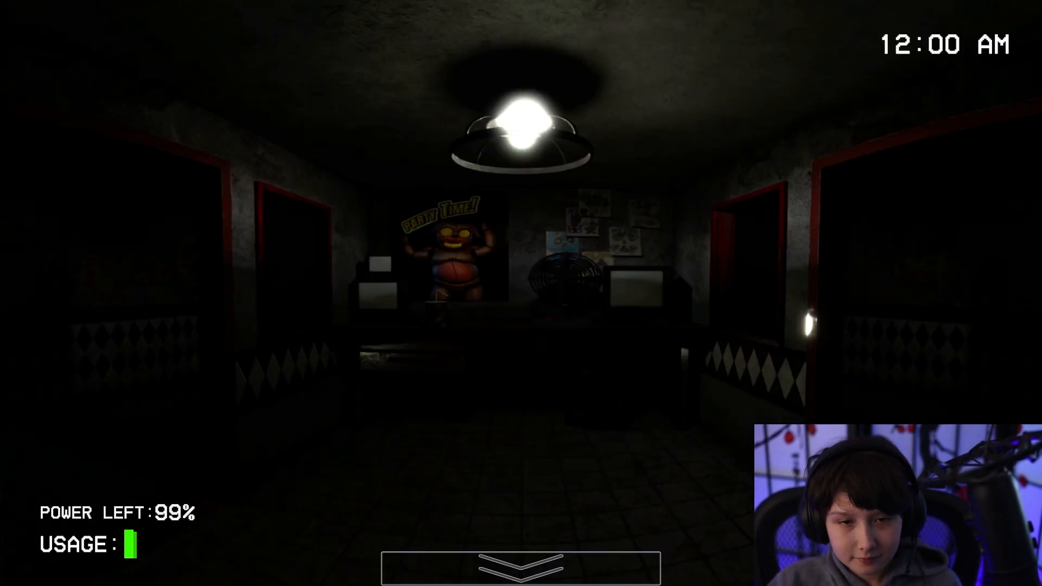
{"action": "mouse_move", "coordinate": [564, 568]}
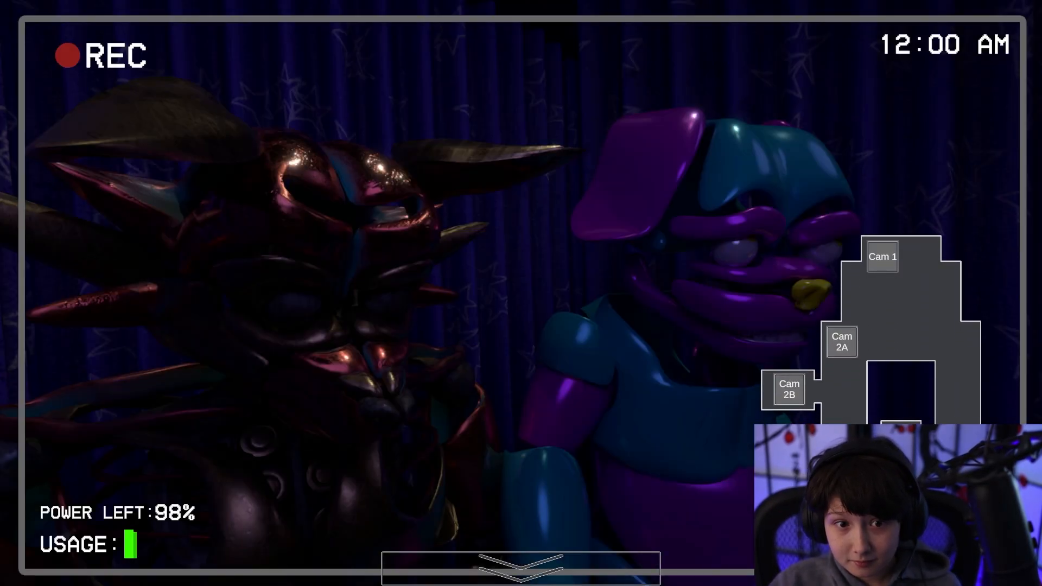
{"action": "left_click", "coordinate": [793, 390]}
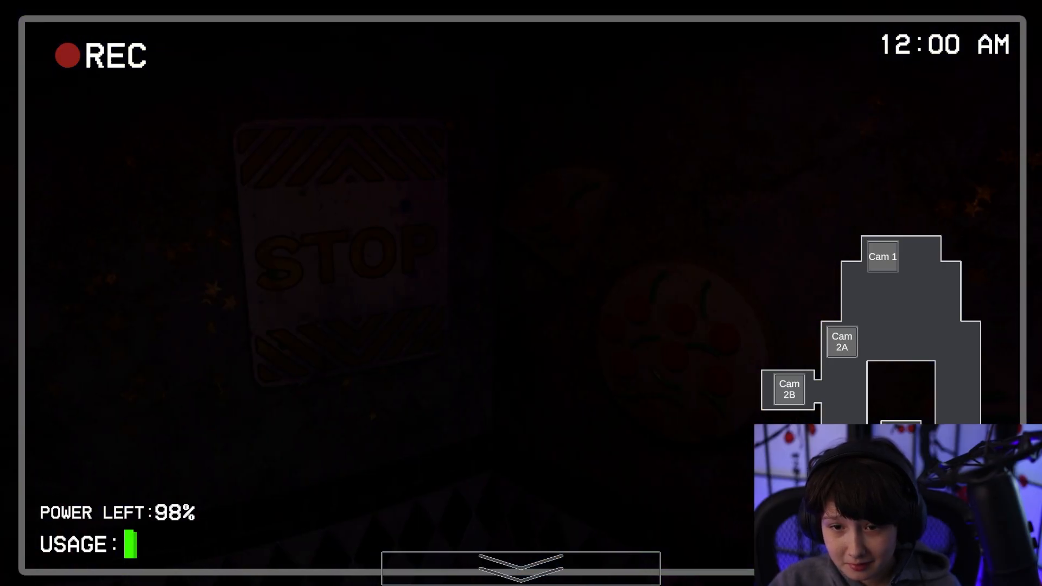
{"action": "left_click", "coordinate": [844, 339]}
{"action": "left_click", "coordinate": [882, 260]}
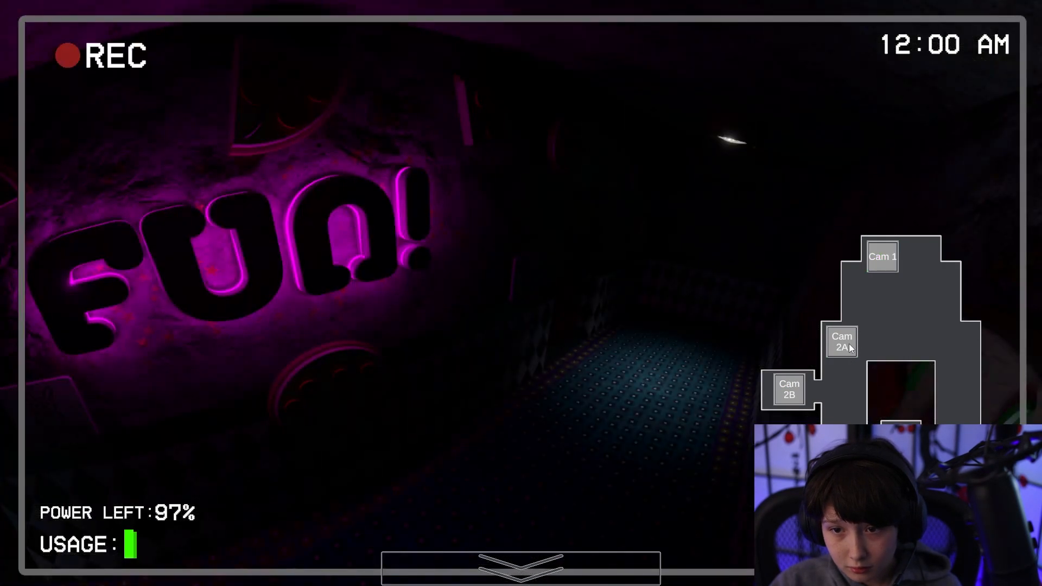
{"action": "left_click", "coordinate": [846, 343]}
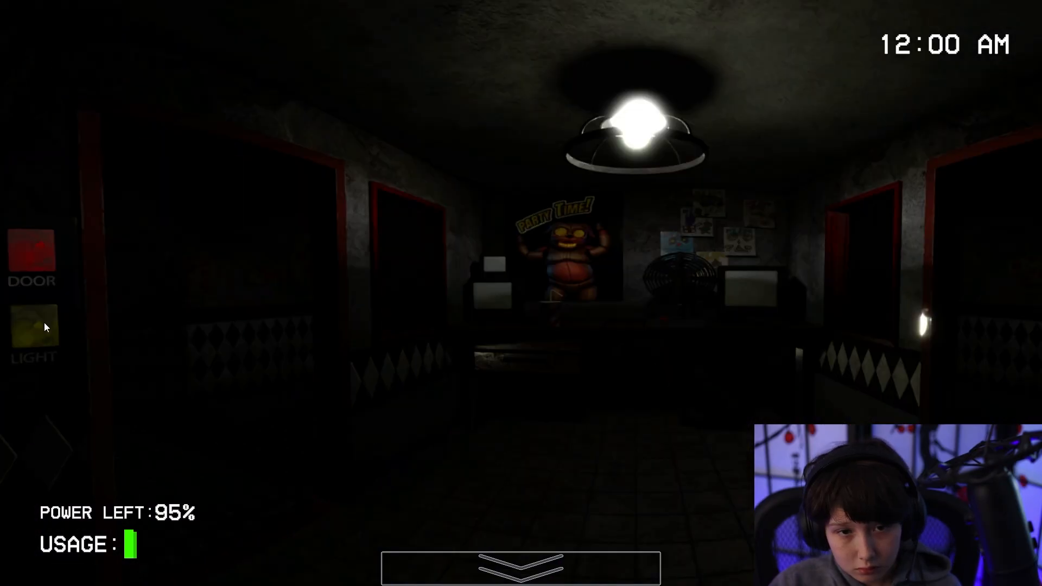
Check the right doorway with its light and view Cam 2A on the security feed.
{"action": "left_click", "coordinate": [1012, 332]}
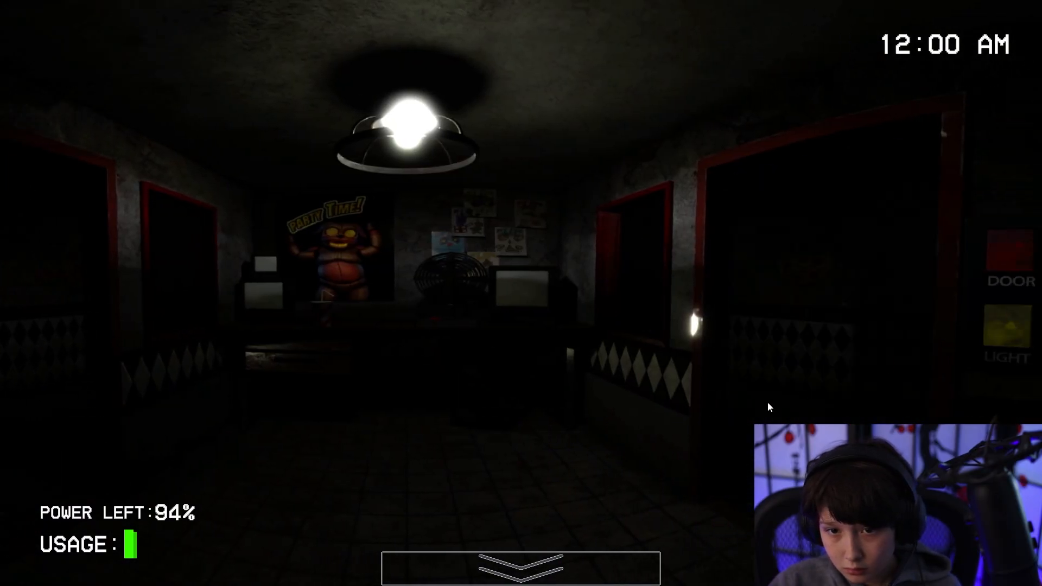
{"action": "mouse_move", "coordinate": [575, 564]}
{"action": "left_click", "coordinate": [837, 351]}
{"action": "mouse_move", "coordinate": [613, 564]}
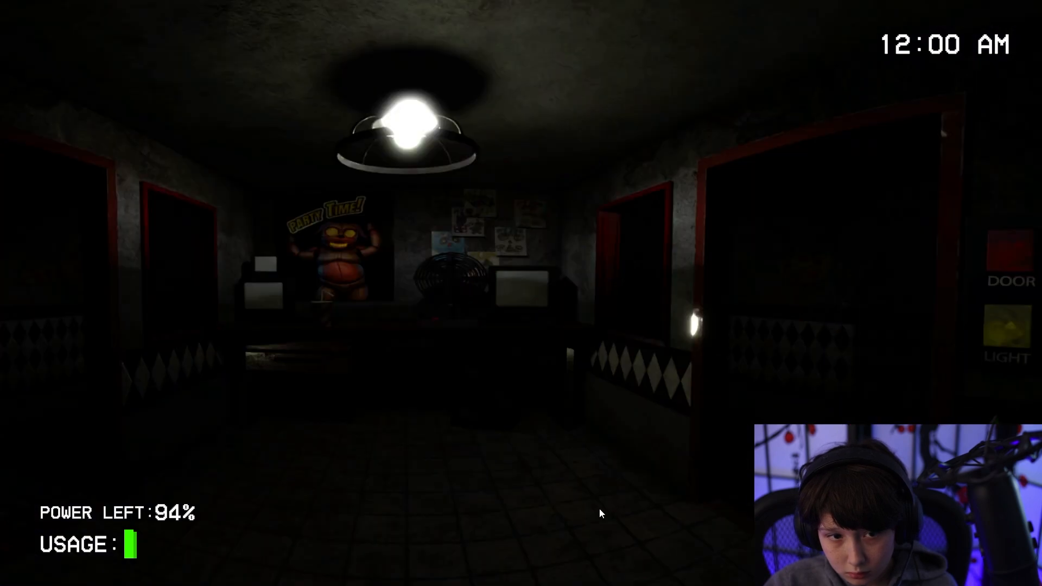
Check the left and right doorways with their lights and shut the right door.
{"action": "left_click", "coordinate": [30, 327]}
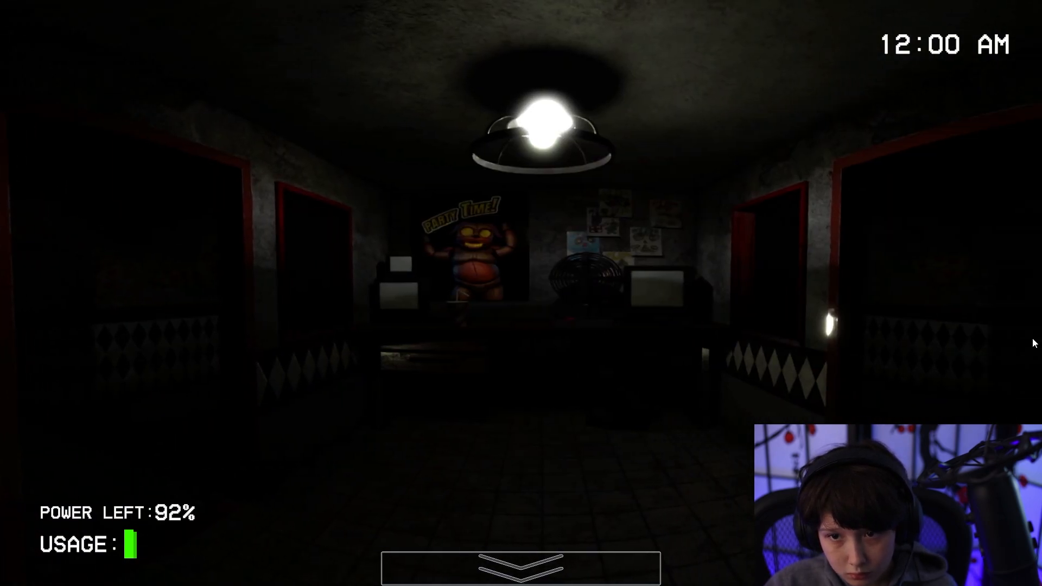
{"action": "left_click", "coordinate": [1014, 334]}
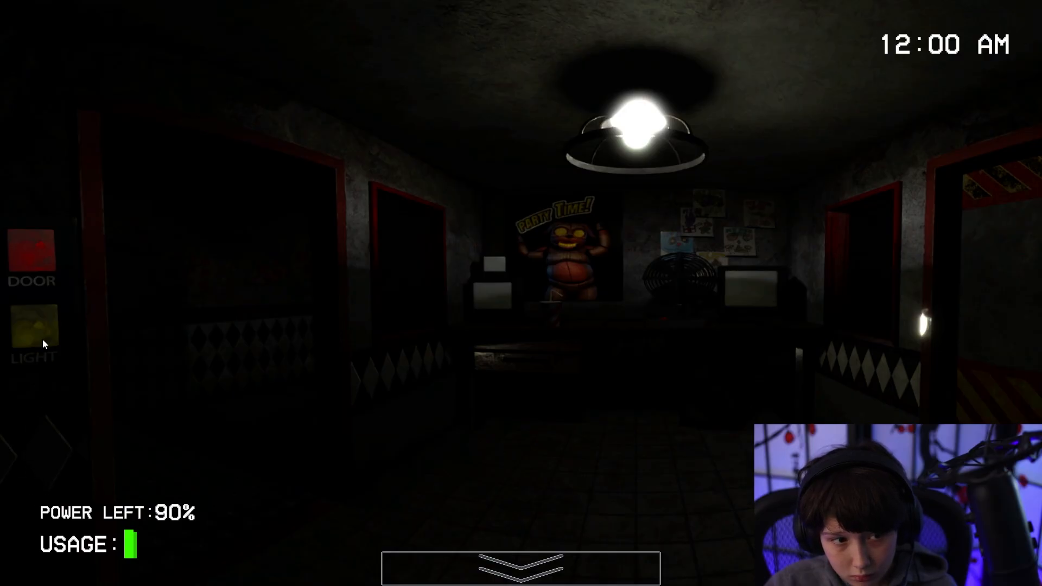
{"action": "left_click", "coordinate": [43, 329]}
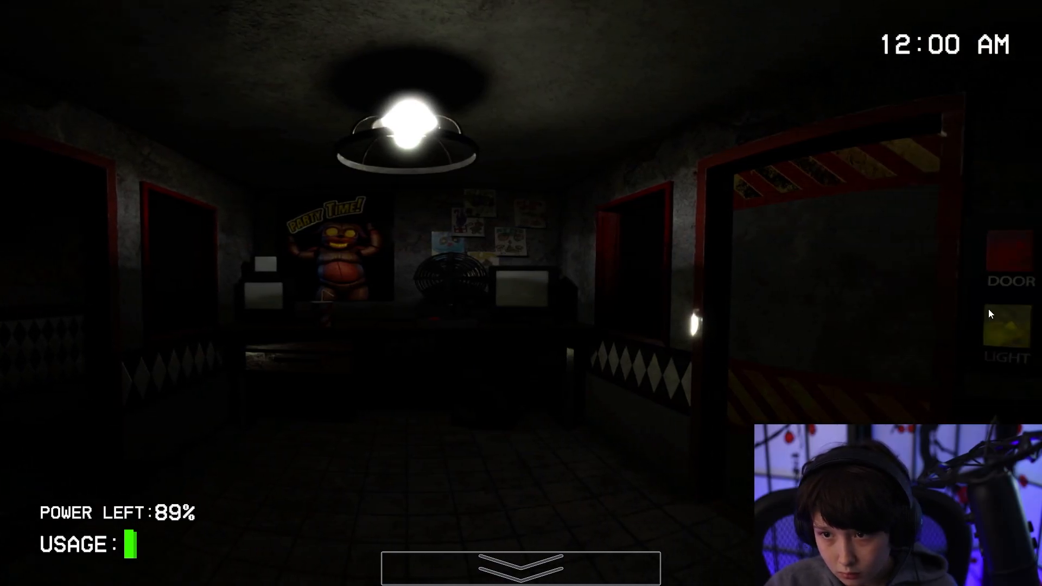
Switch the right door's light on and off repeatedly to watch the window beside the closed door.
{"action": "left_click", "coordinate": [999, 339]}
{"action": "left_click", "coordinate": [1004, 334]}
{"action": "left_click", "coordinate": [1004, 334]}
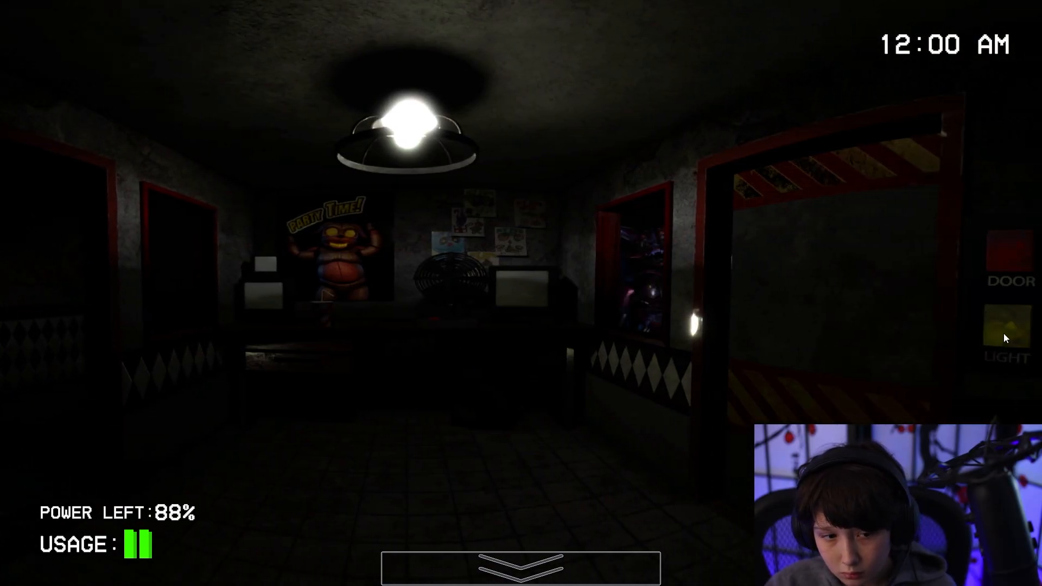
{"action": "left_click", "coordinate": [1004, 334]}
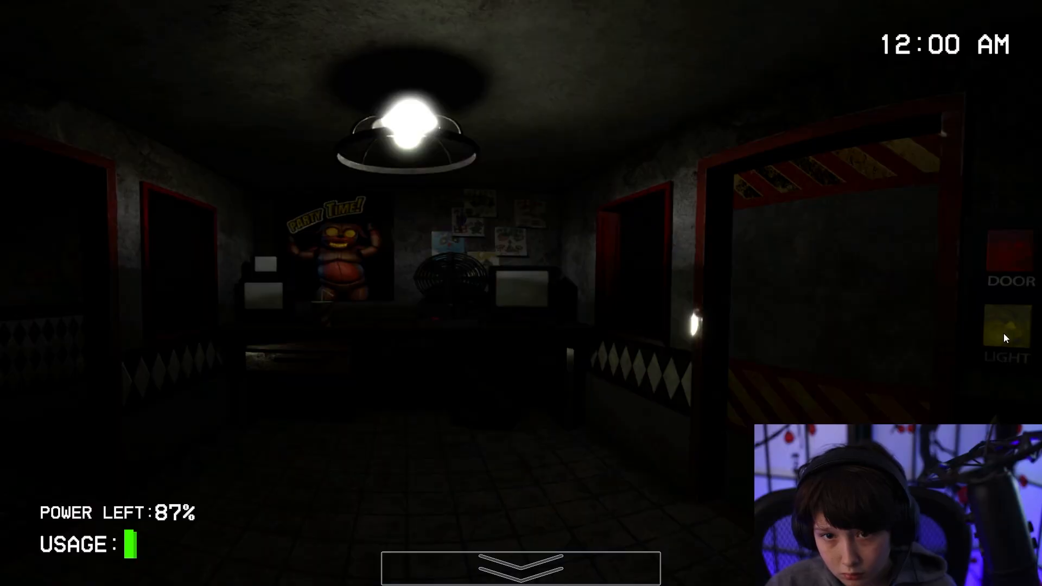
{"action": "left_click", "coordinate": [1004, 333]}
{"action": "left_click", "coordinate": [1004, 334]}
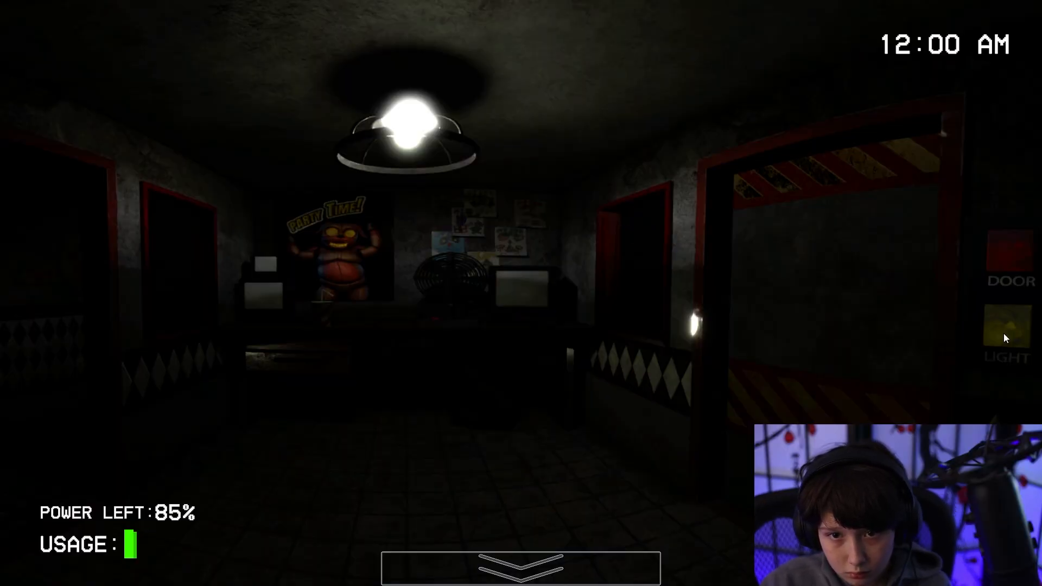
{"action": "left_click", "coordinate": [1009, 337]}
{"action": "left_click", "coordinate": [1009, 337]}
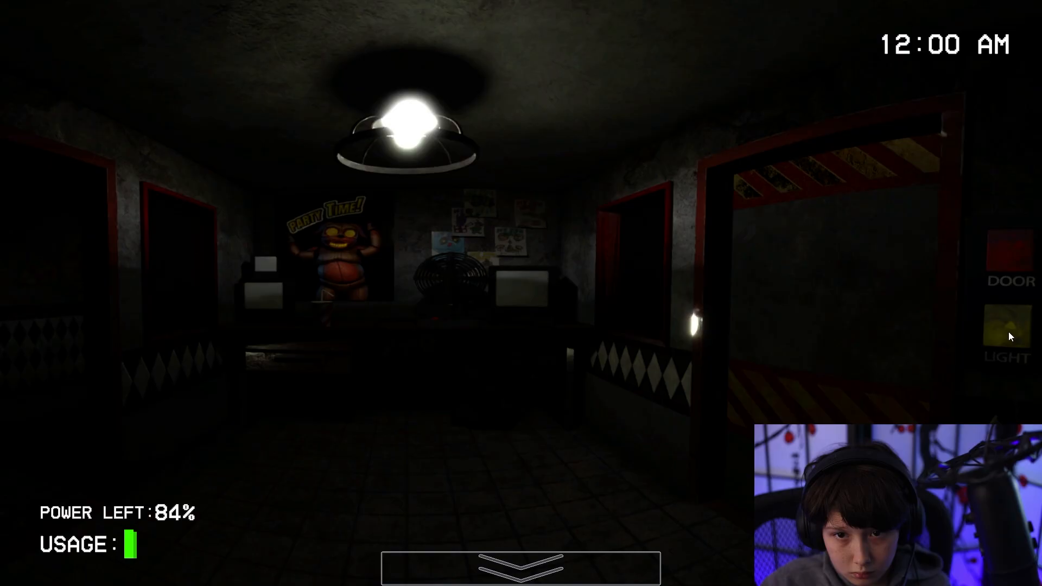
View the camera outside the right door and recheck its window with the light.
{"action": "mouse_move", "coordinate": [597, 581]}
{"action": "left_click", "coordinate": [952, 472]}
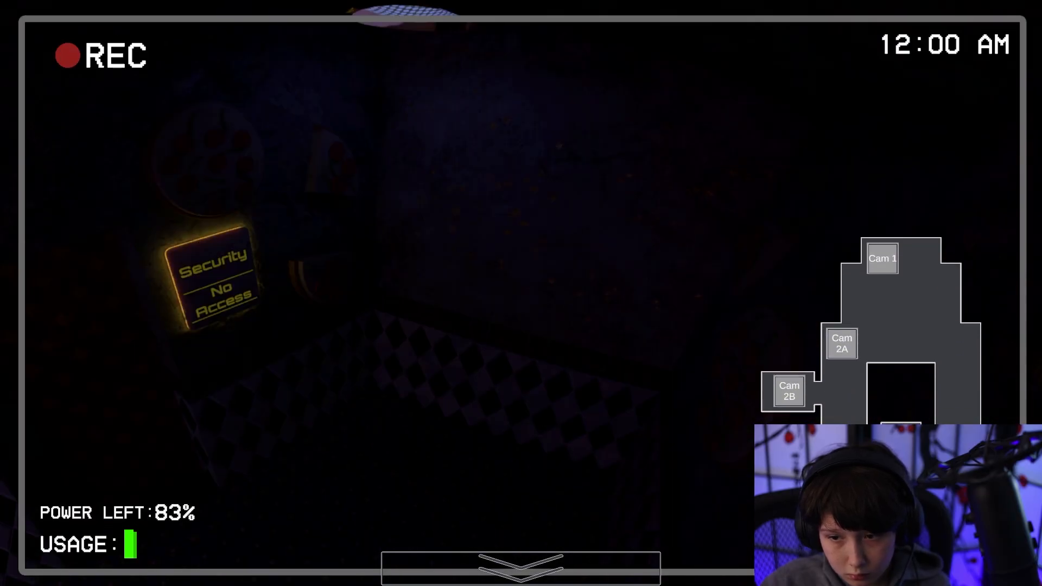
{"action": "left_click", "coordinate": [1009, 334]}
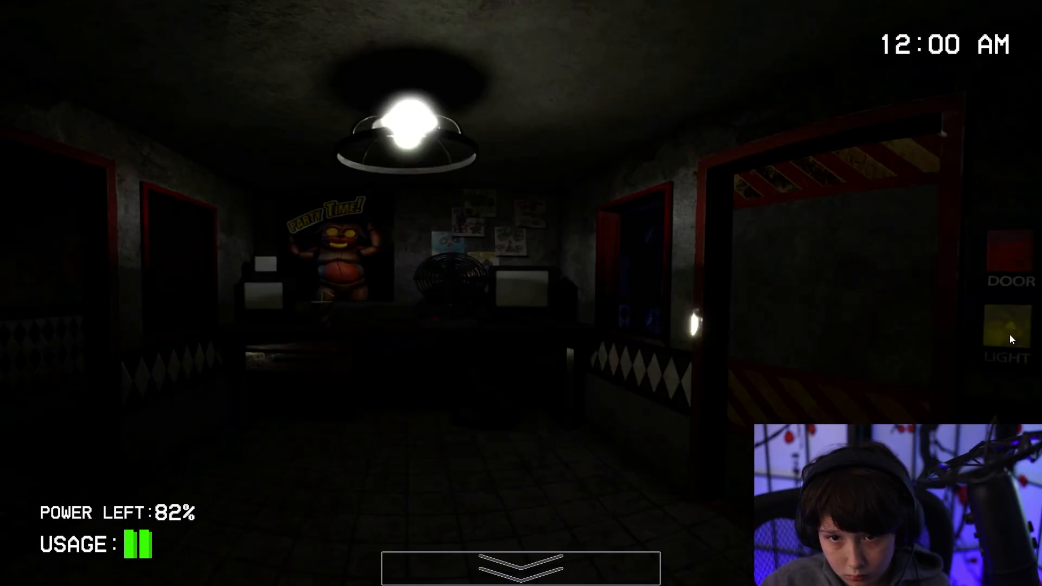
{"action": "left_click", "coordinate": [1009, 335]}
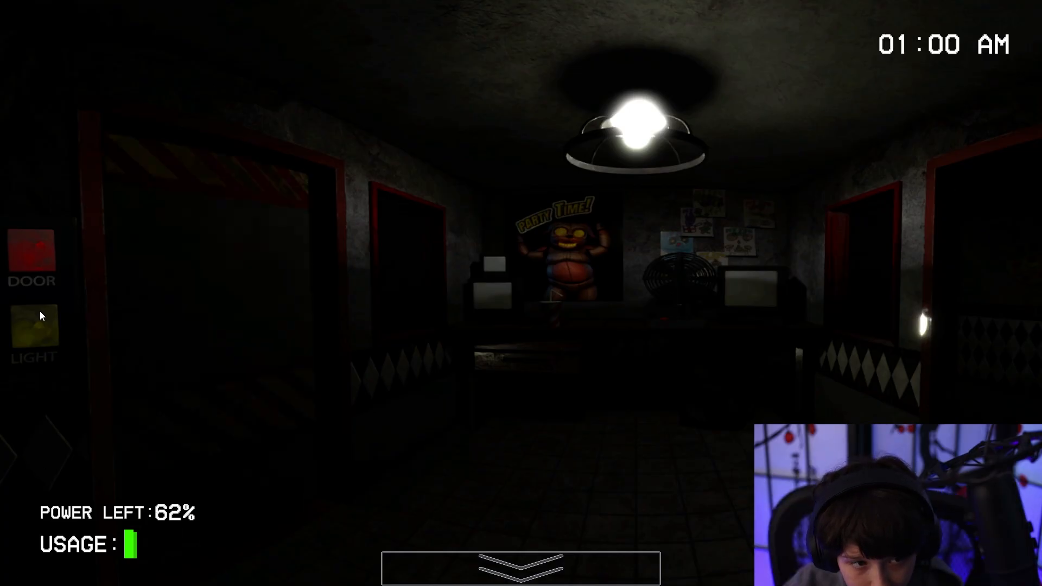
Light the left doorway, reopen the left door, and check the right doorway with its light.
{"action": "left_click", "coordinate": [31, 324]}
{"action": "left_click", "coordinate": [32, 324]}
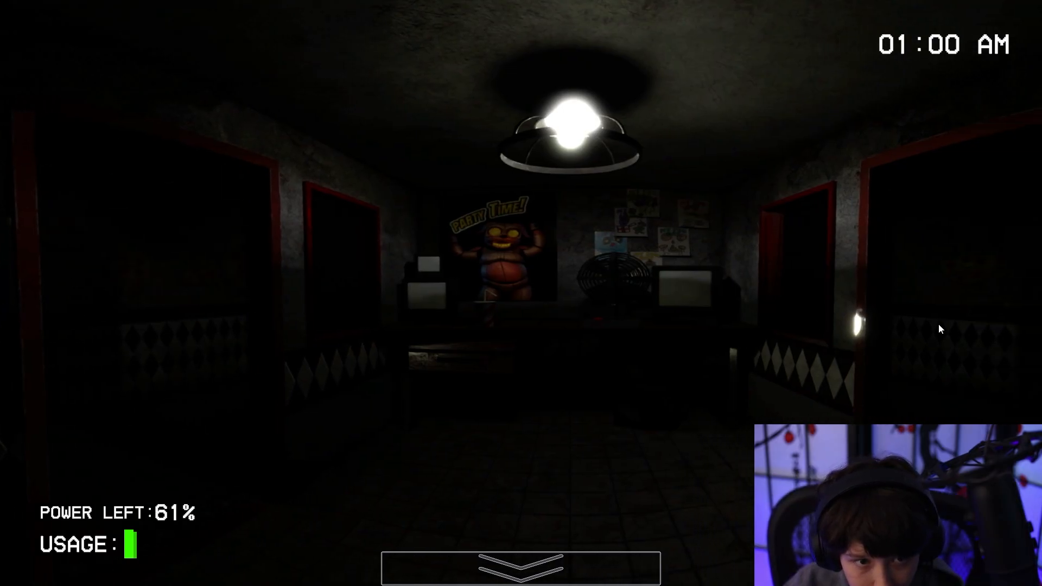
{"action": "left_click", "coordinate": [985, 335]}
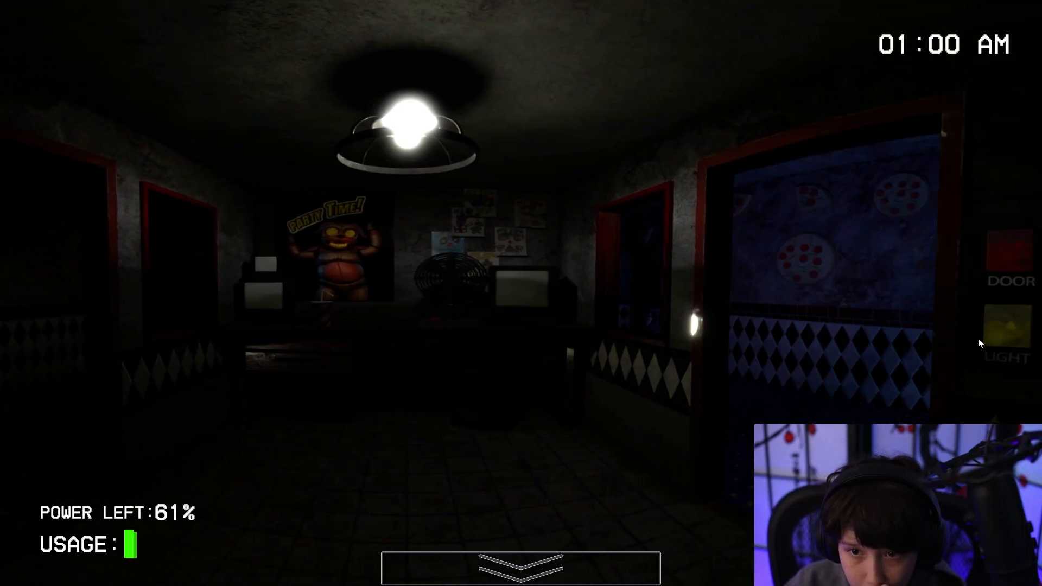
{"action": "left_click", "coordinate": [983, 320]}
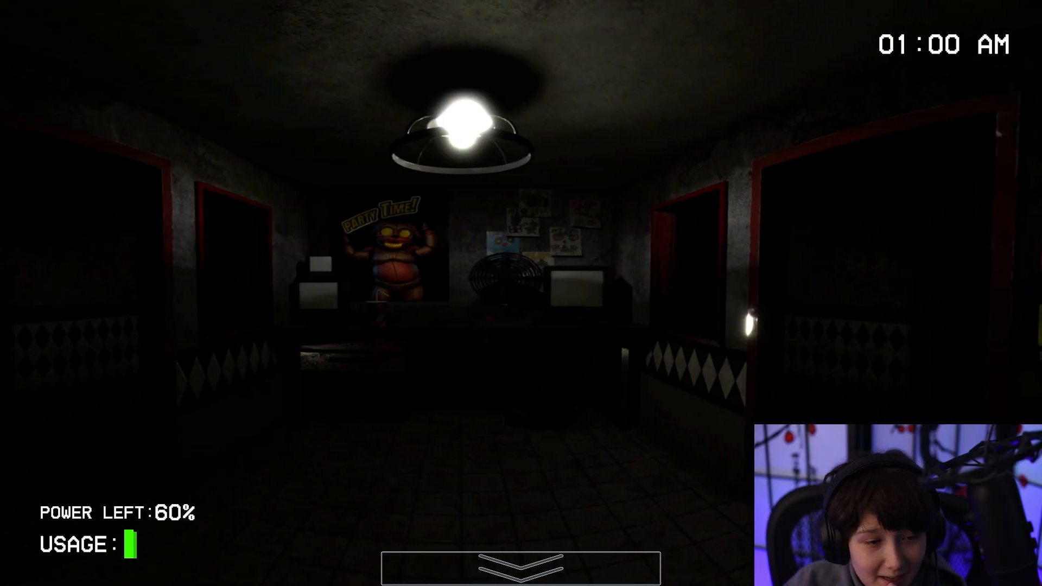
View the camera outside the left door on the security feed and close the right door.
{"action": "mouse_move", "coordinate": [521, 568]}
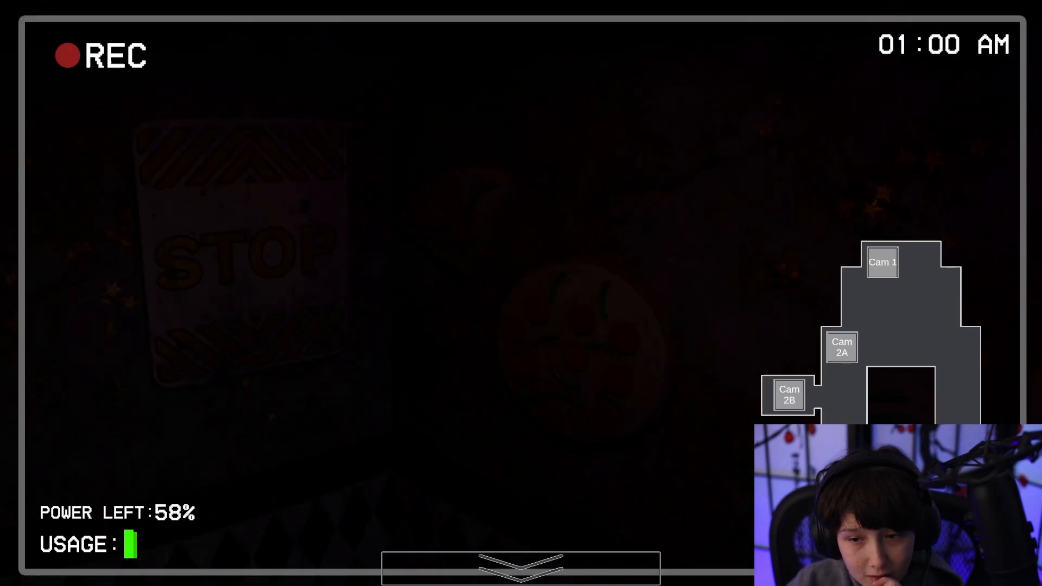
{"action": "left_click", "coordinate": [842, 472]}
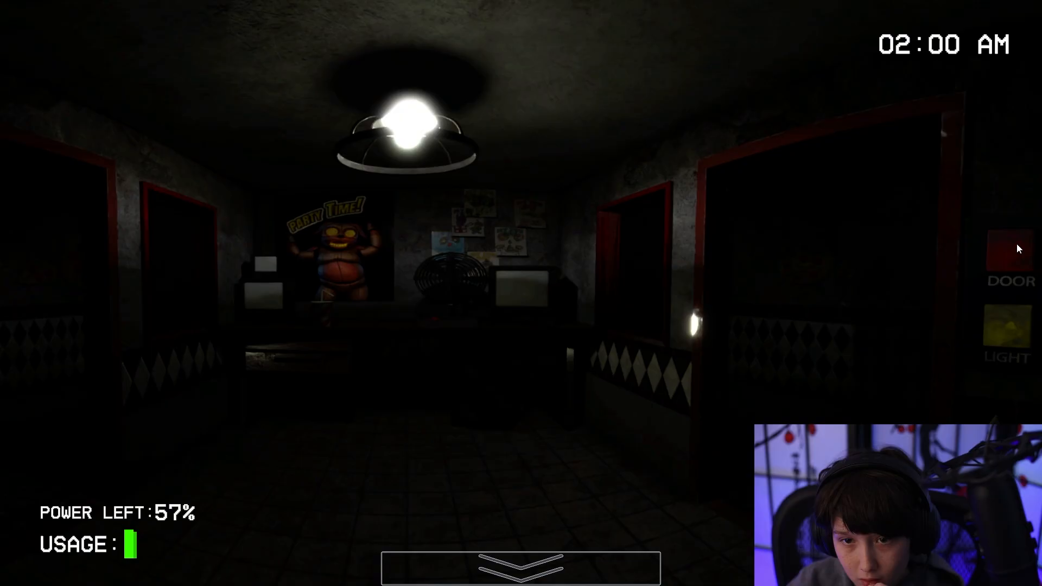
{"action": "left_click", "coordinate": [1017, 244]}
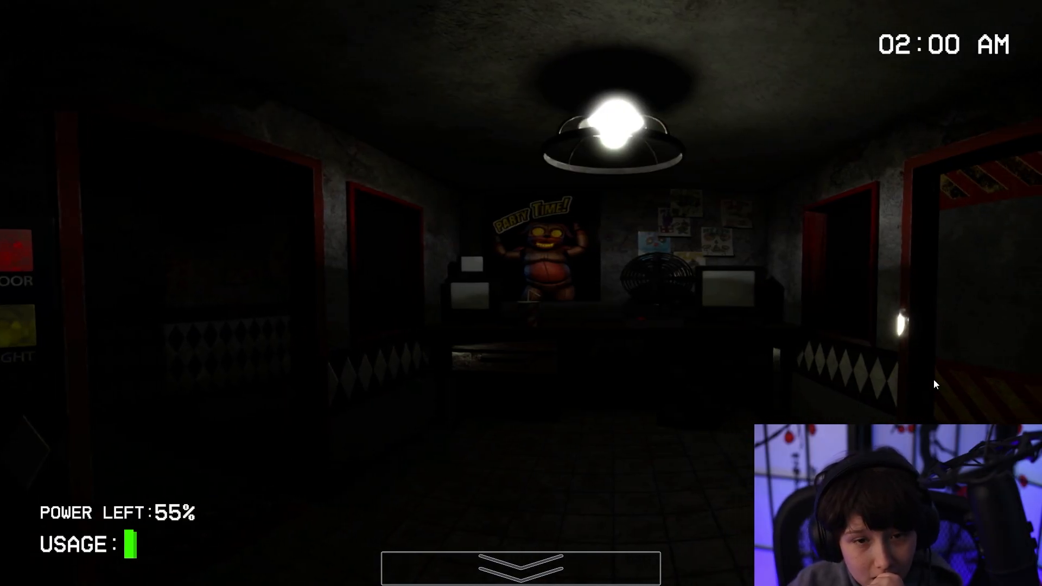
Flash the light outside the closed right door to look for an animatronic in the window.
{"action": "left_click", "coordinate": [1021, 324]}
{"action": "left_click", "coordinate": [1015, 326]}
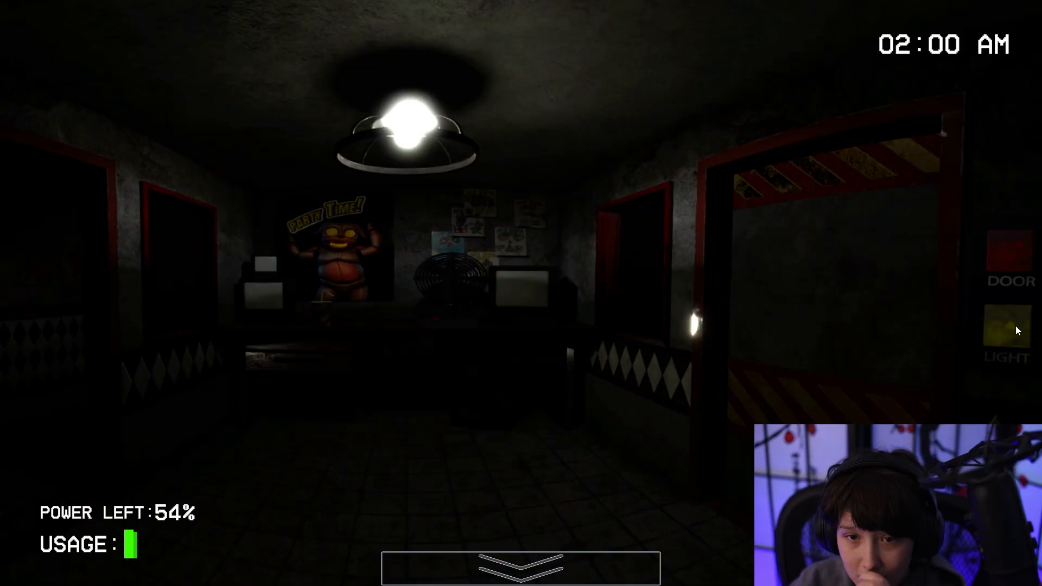
{"action": "left_click", "coordinate": [1011, 326]}
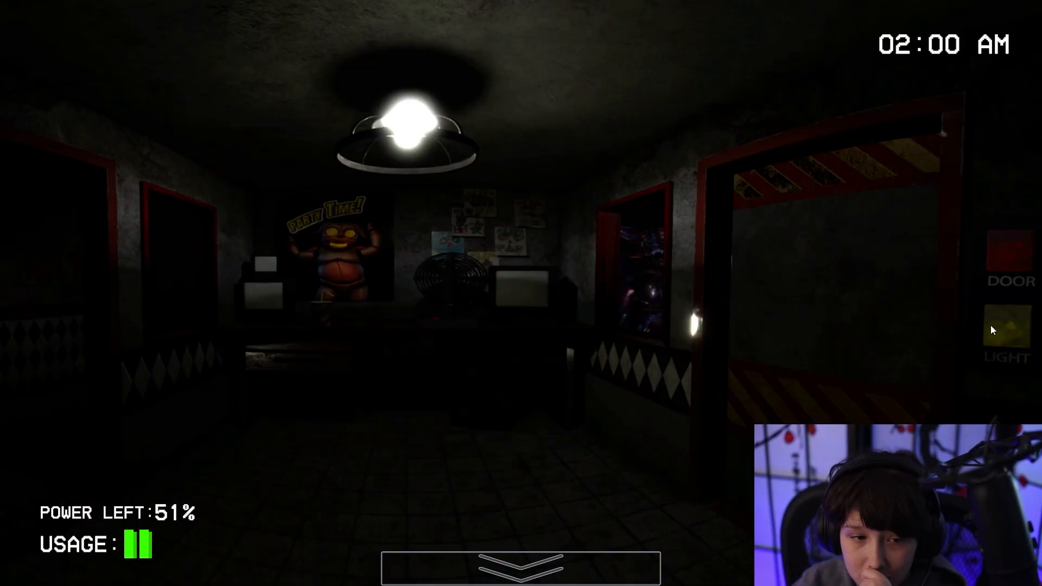
{"action": "left_click", "coordinate": [1005, 321]}
{"action": "left_click", "coordinate": [1009, 317]}
{"action": "left_click", "coordinate": [1012, 315]}
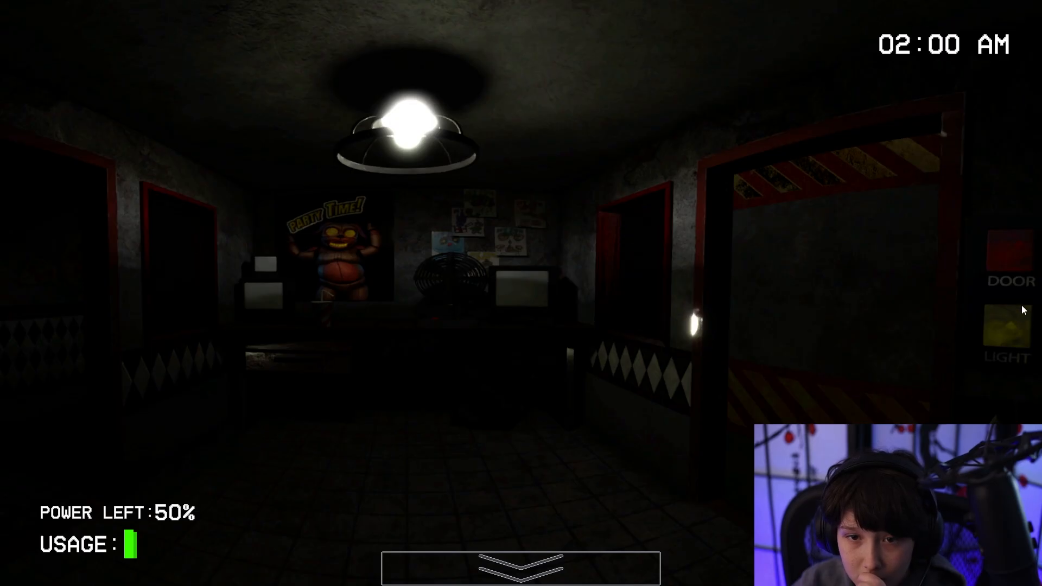
Check the security feed and the right window's light, and reopen the right door.
{"action": "mouse_move", "coordinate": [521, 568]}
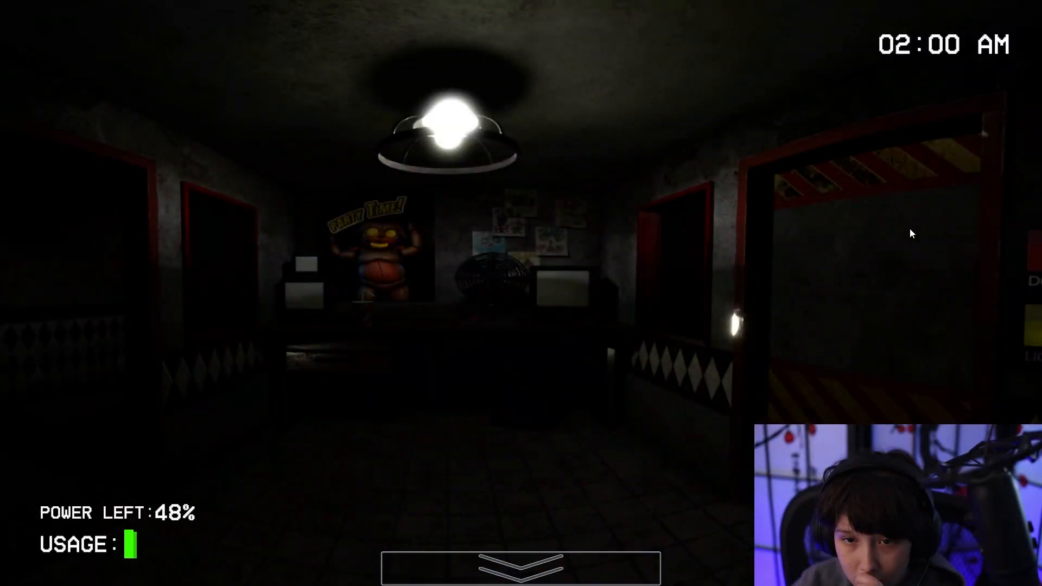
{"action": "left_click", "coordinate": [1012, 328]}
{"action": "left_click", "coordinate": [1009, 325]}
{"action": "left_click", "coordinate": [1025, 247]}
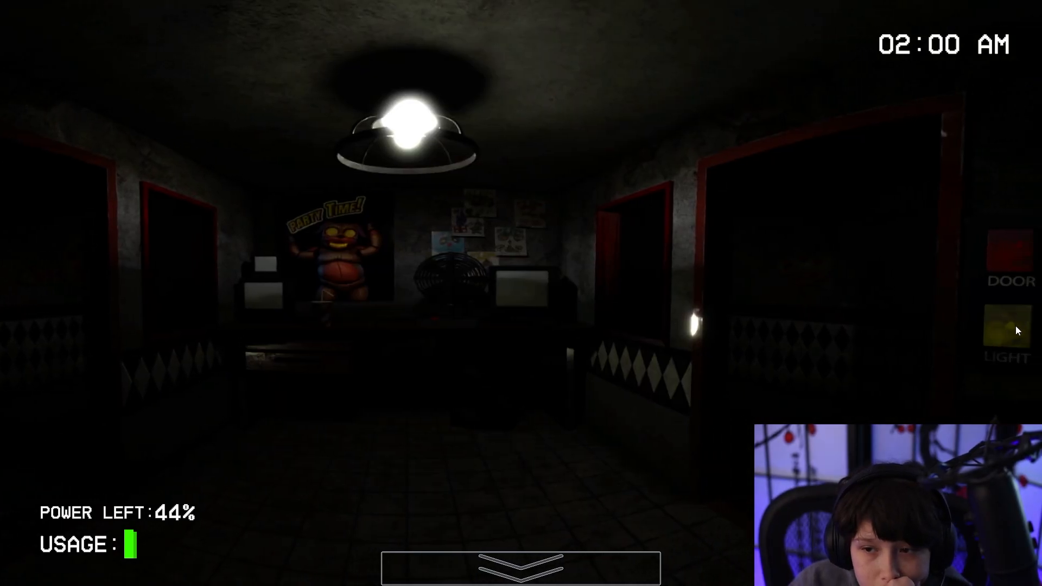
Flash the light in the open right doorway and close the right door.
{"action": "left_click", "coordinate": [1005, 328]}
{"action": "left_click", "coordinate": [993, 335]}
{"action": "left_click", "coordinate": [992, 333]}
{"action": "left_click", "coordinate": [1004, 268]}
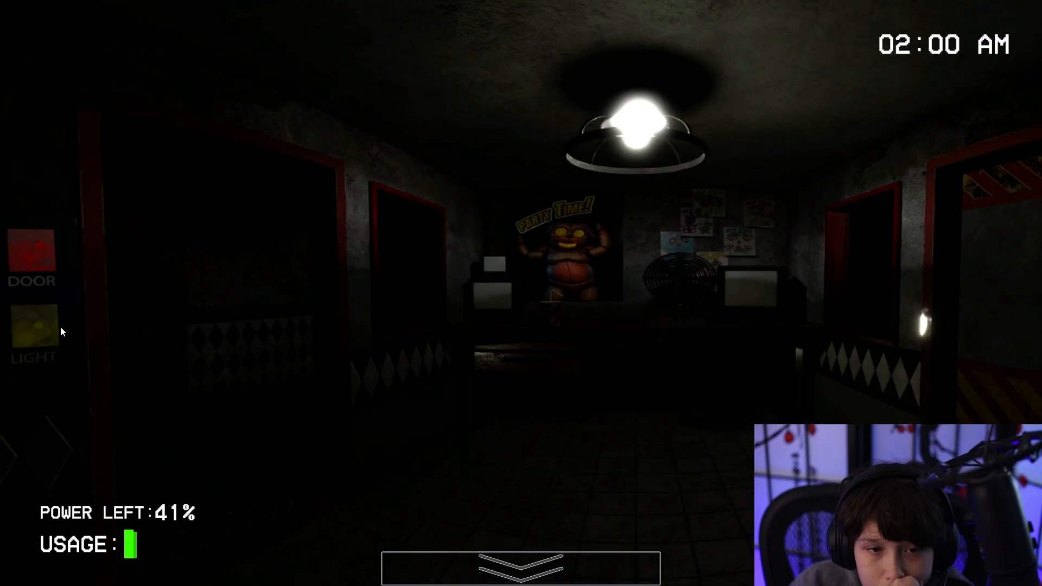
Light the left doorway, close the left door, and recheck both windows with the lights.
{"action": "left_click", "coordinate": [37, 333]}
{"action": "left_click", "coordinate": [23, 276]}
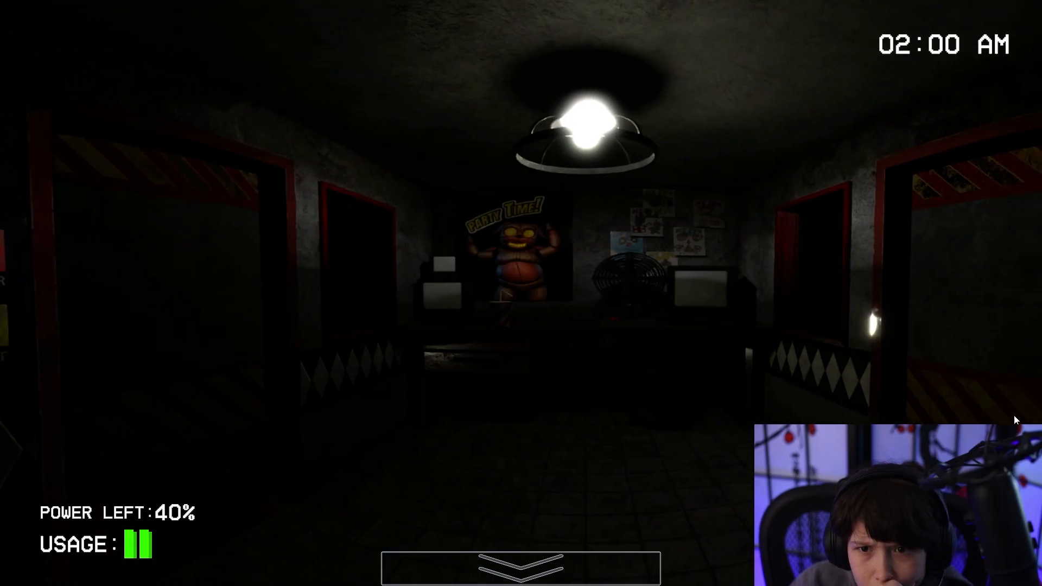
{"action": "left_click", "coordinate": [1000, 340]}
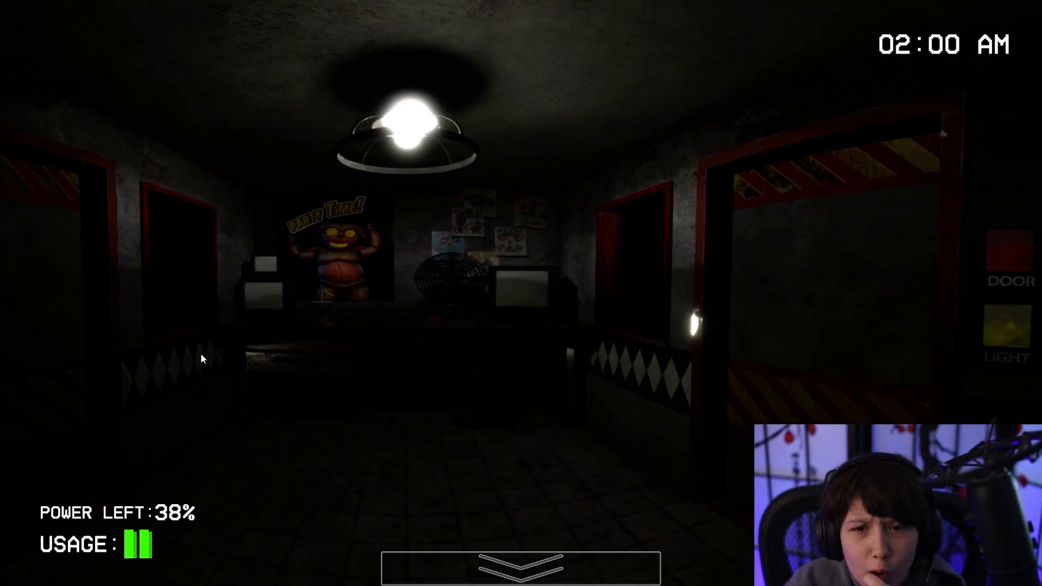
{"action": "left_click", "coordinate": [24, 321]}
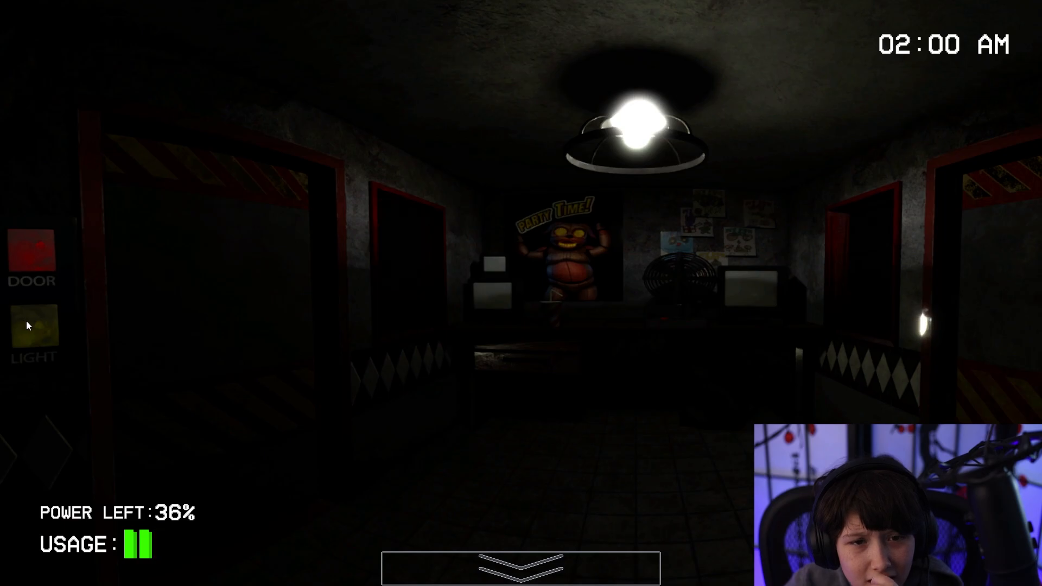
Check the security feed, reopen the right door, and flash the light outside the closed left door.
{"action": "mouse_move", "coordinate": [651, 562]}
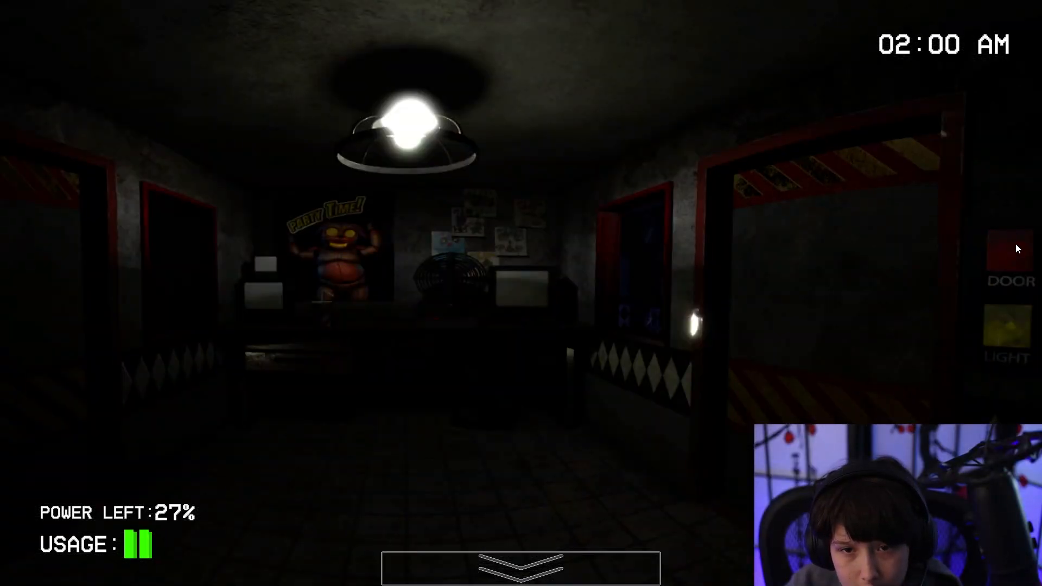
{"action": "left_click", "coordinate": [1012, 248]}
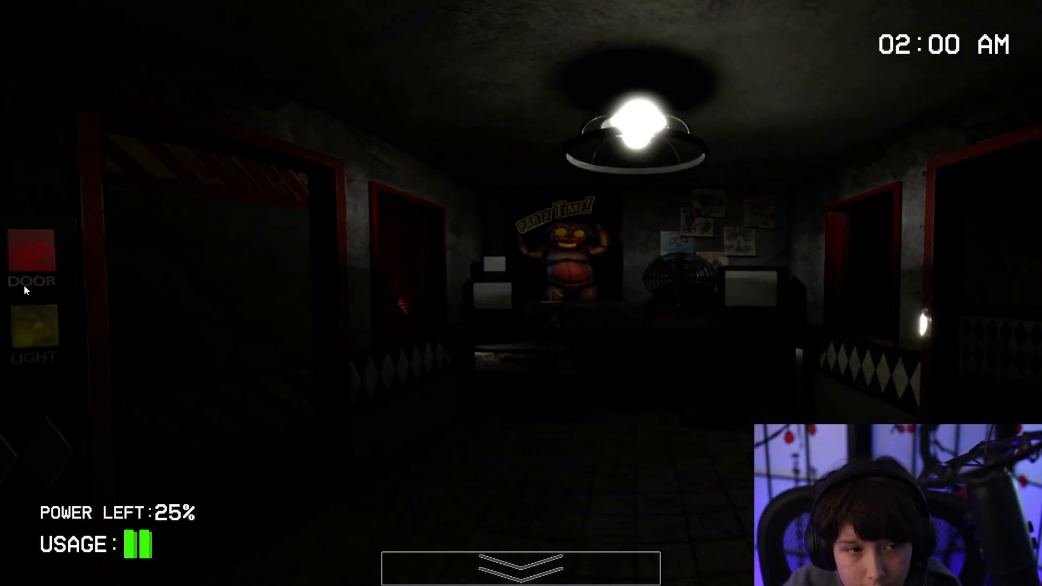
{"action": "left_click", "coordinate": [48, 348]}
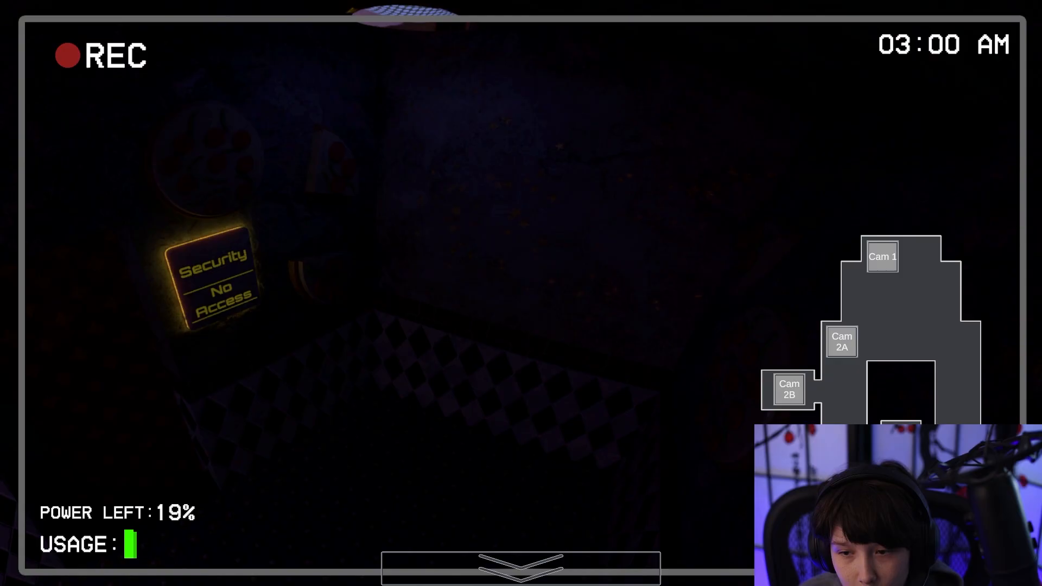
View Cam 2A on the security feed and check both open doorways with the lights.
{"action": "left_click", "coordinate": [841, 345]}
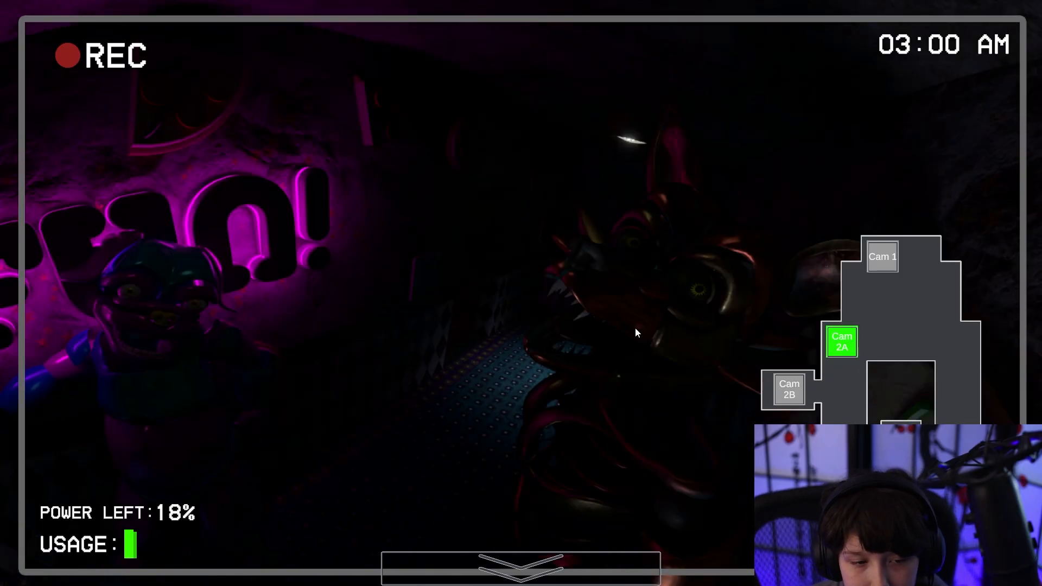
{"action": "key", "text": "space"}
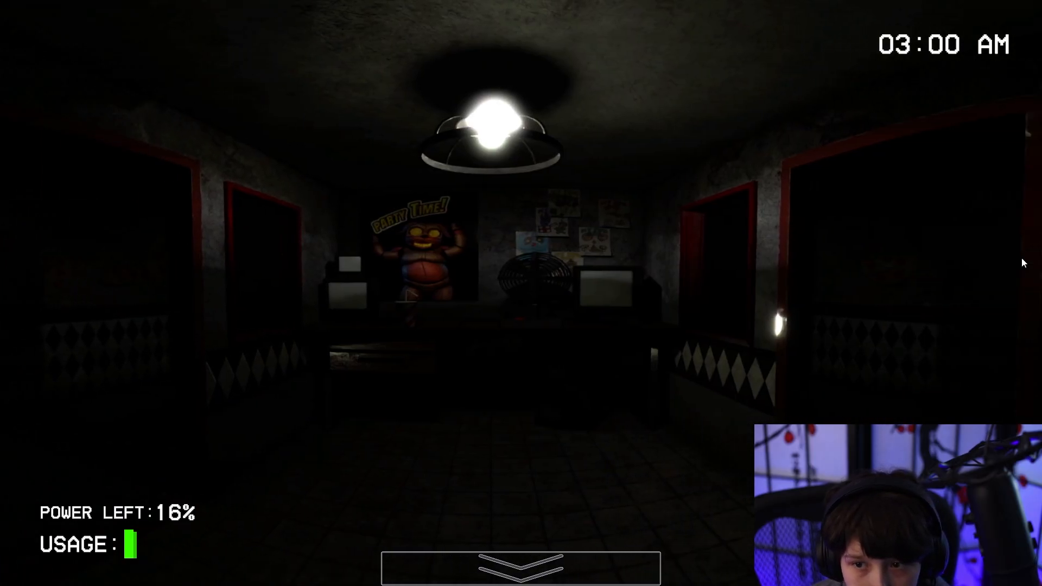
{"action": "left_click", "coordinate": [1005, 324]}
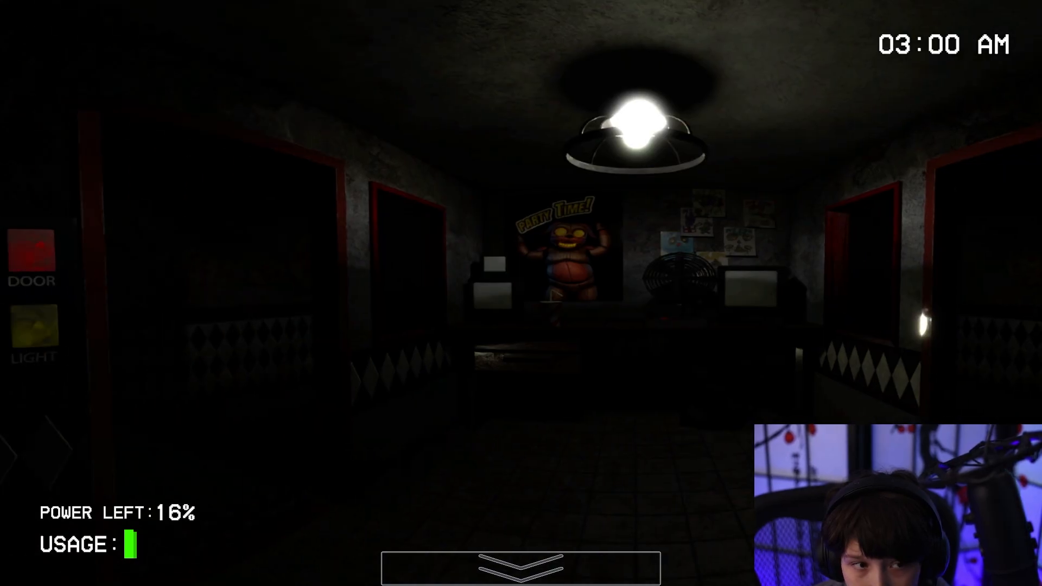
{"action": "left_click", "coordinate": [43, 327]}
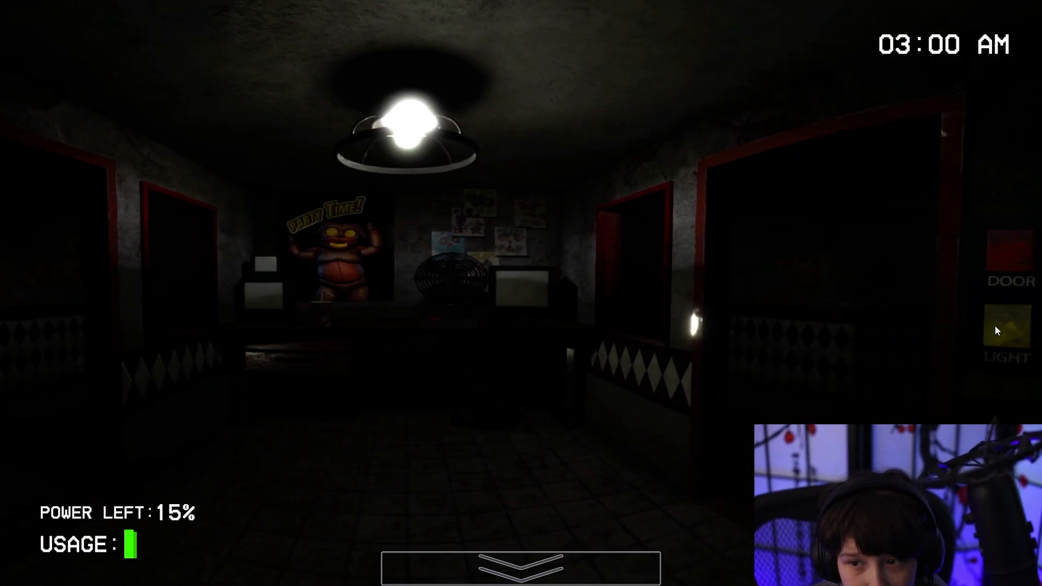
Close the right door and use the lights to check the left doorway and the right window for animatronics.
{"action": "left_click", "coordinate": [1021, 251]}
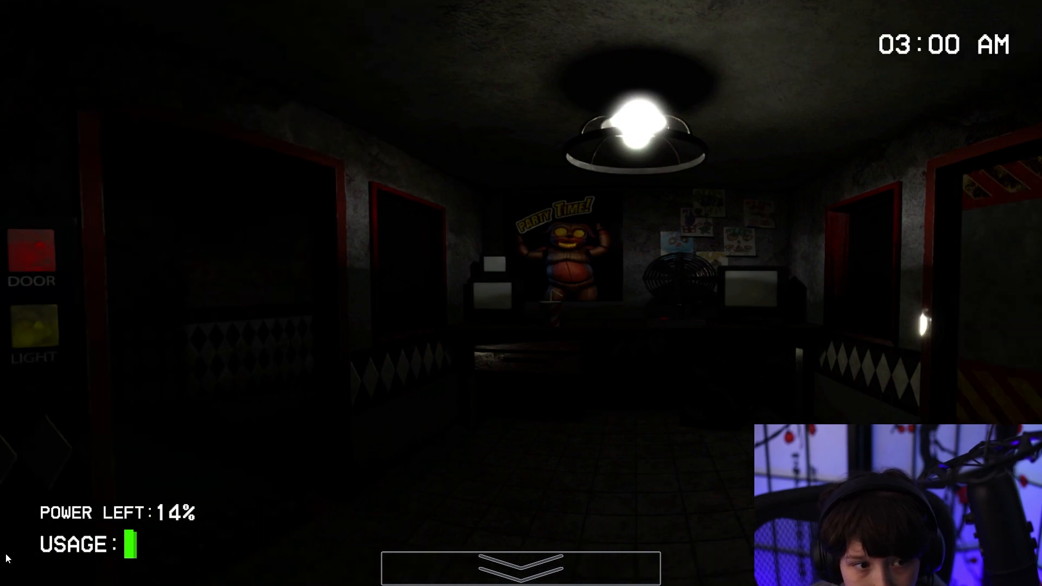
{"action": "left_click", "coordinate": [33, 326]}
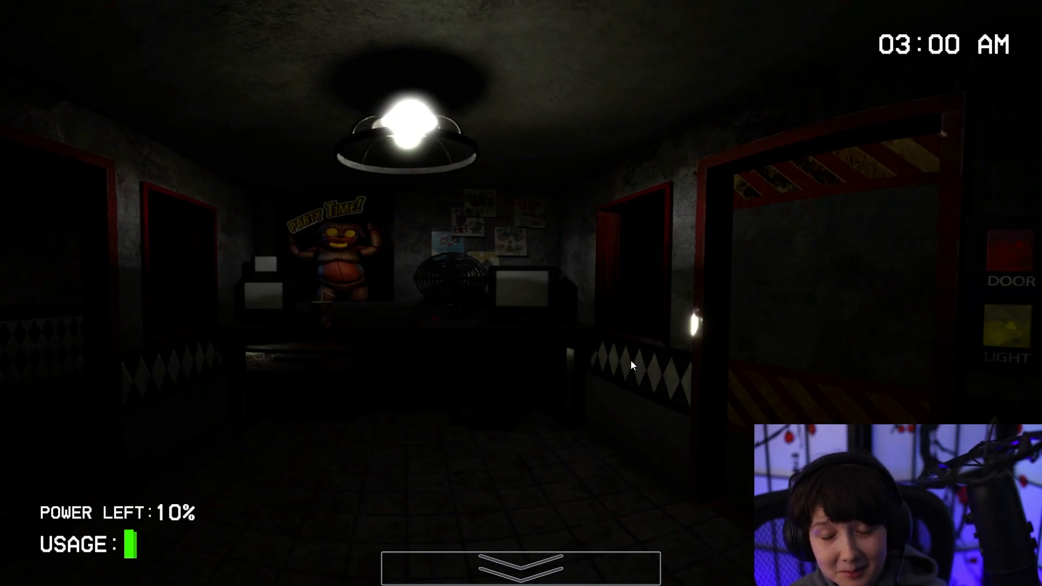
{"action": "left_click", "coordinate": [1001, 337]}
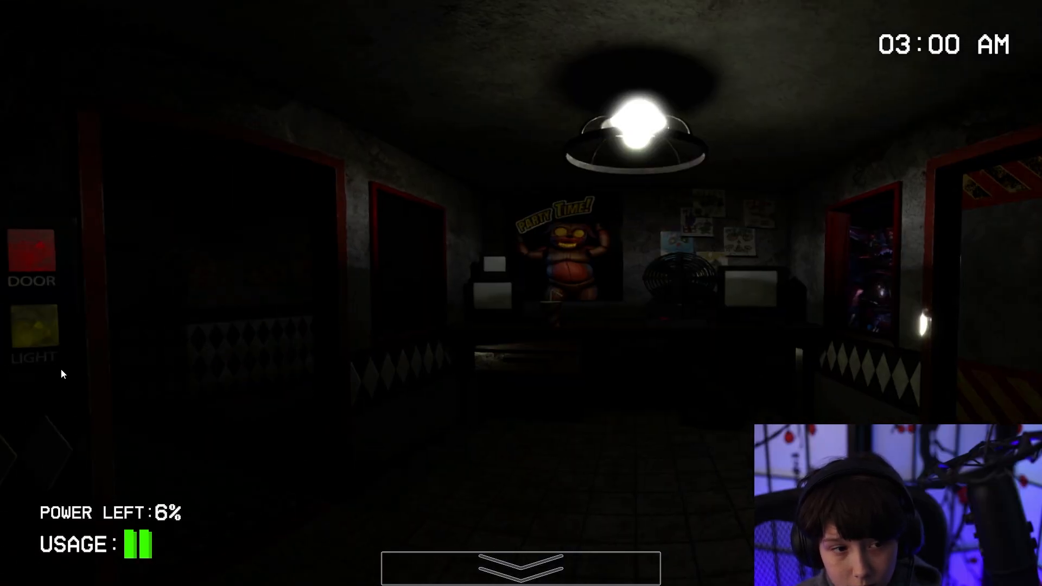
{"action": "left_click", "coordinate": [38, 331]}
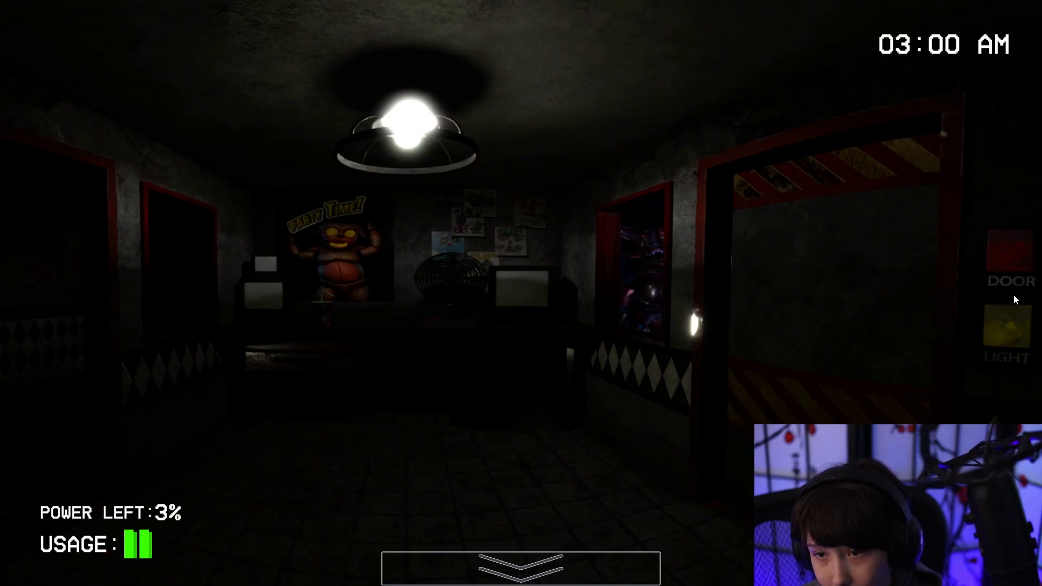
{"action": "left_click", "coordinate": [1010, 267]}
{"action": "left_click", "coordinate": [1012, 326]}
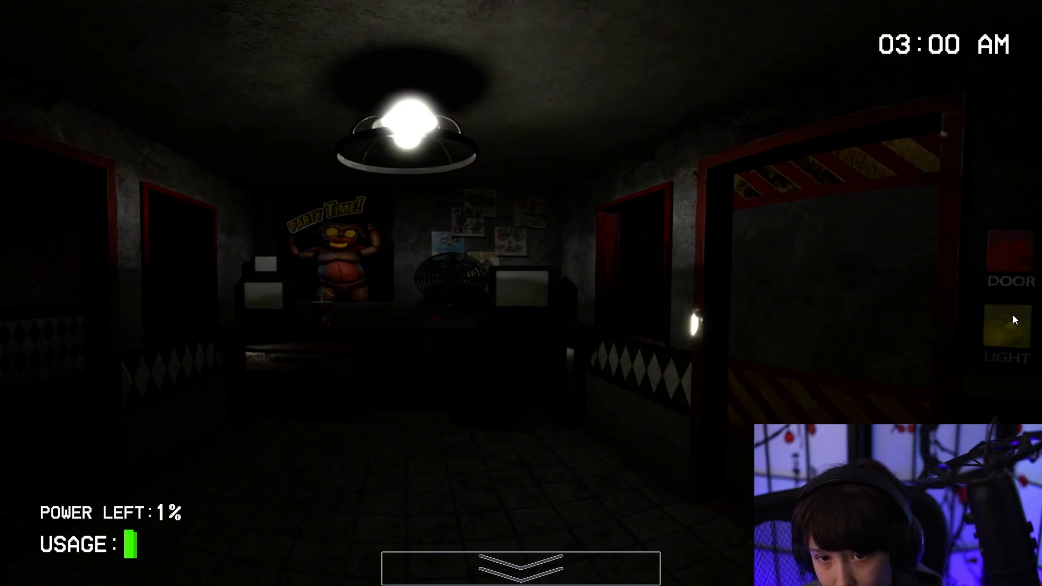